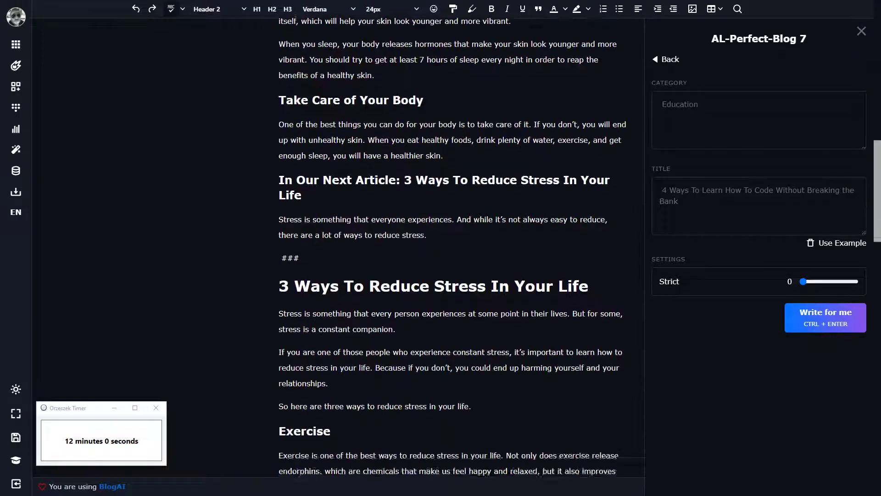
# Step: Delete all the existing article text from the document, from the first heading through the last paragraph
pyautogui.scroll(-15, 452, 248)
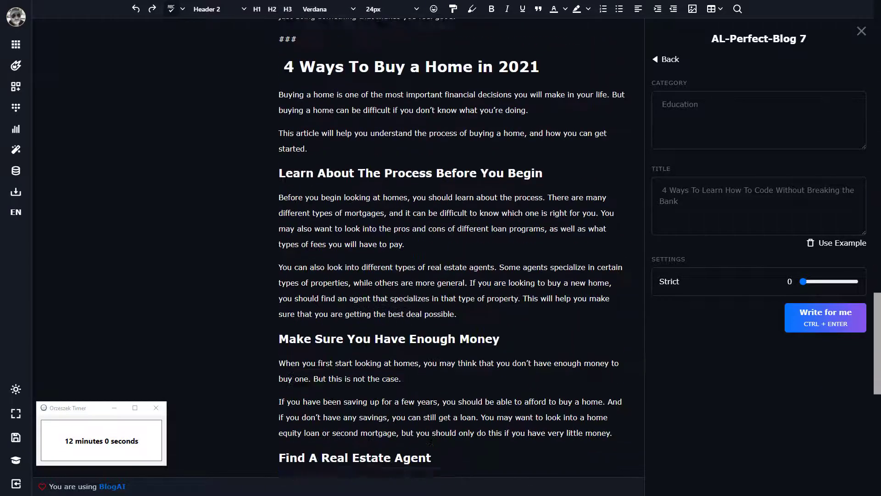
pyautogui.scroll(20, 452, 248)
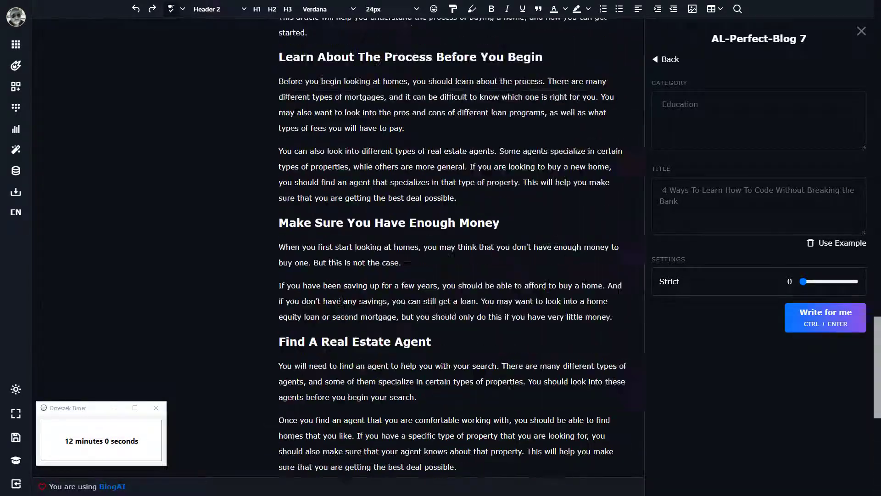
pyautogui.scroll(8, 452, 248)
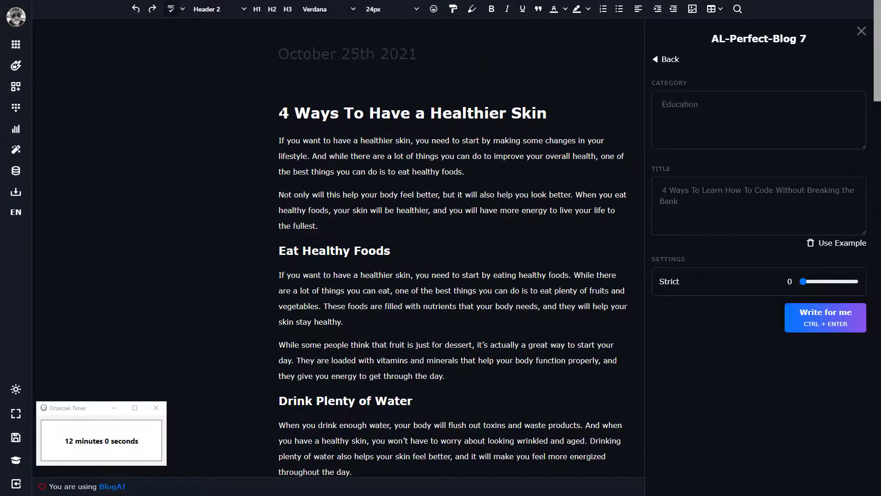
pyautogui.moveTo(279, 113); pyautogui.dragTo(520, 397)
pyautogui.scroll(-20, 542, 332)
pyautogui.scroll(-6, 532, 390)
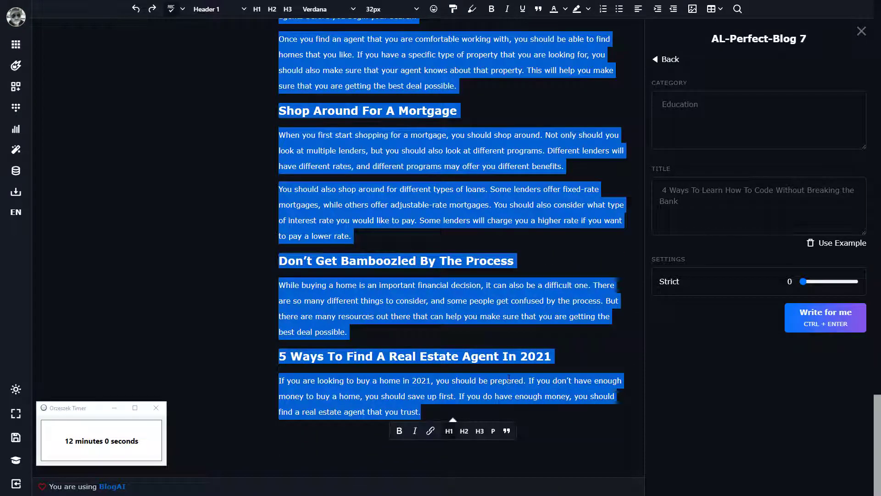
pyautogui.press('BackSpace')
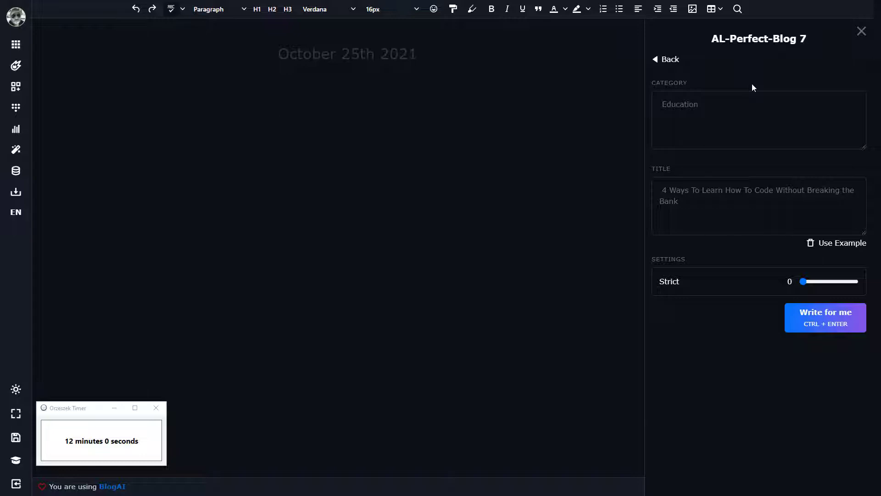
# Step: Start the countdown timer and set the blog category to "Wellness"
pyautogui.click(147, 441)
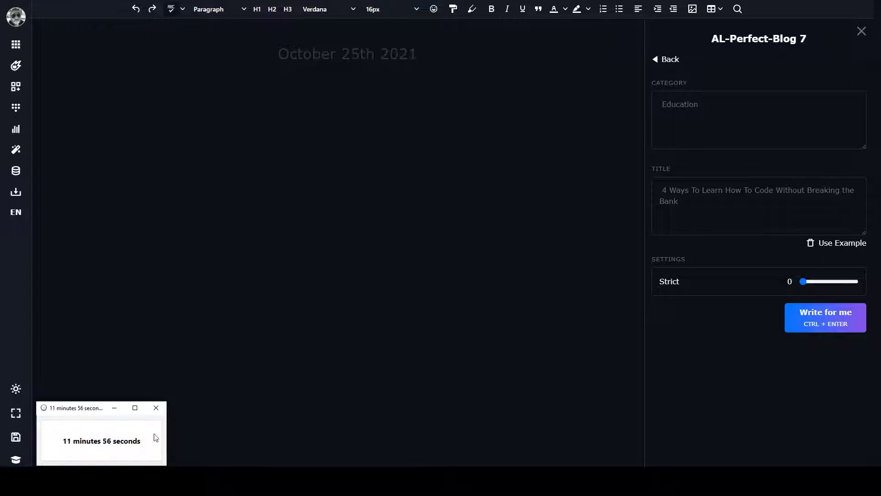
pyautogui.click(521, 349)
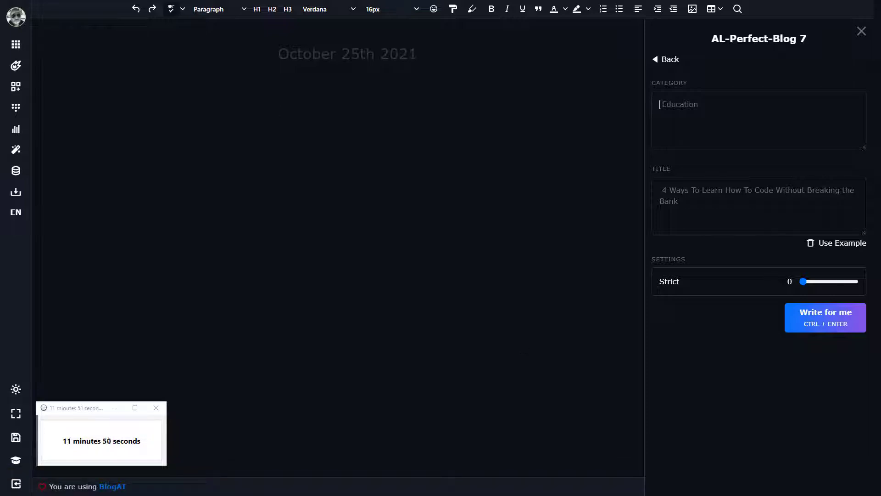
pyautogui.write('Well')
pyautogui.write('ness')
# Step: Set the blog title to "4 Ways To Have A Healthier Skin"
pyautogui.write('4')
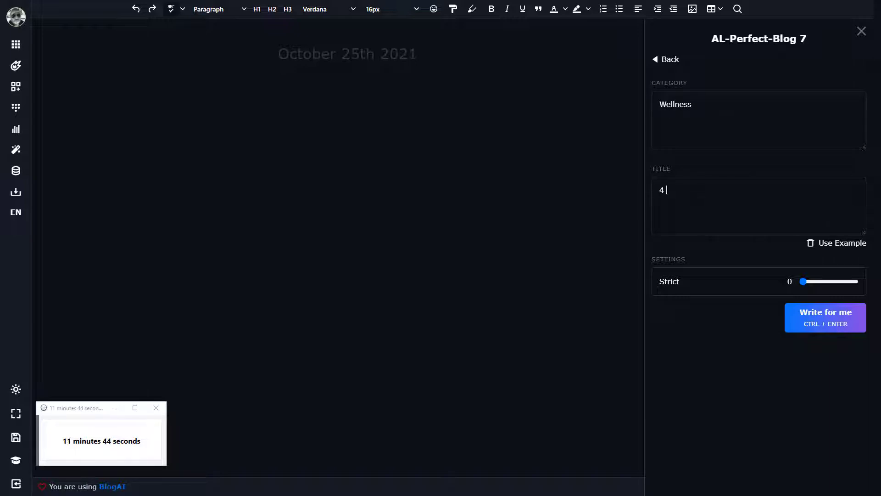
pyautogui.write(' Ways To Have a H')
pyautogui.press('BackSpace')
pyautogui.press('BackSpace')
pyautogui.press('BackSpace')
pyautogui.write('A He')
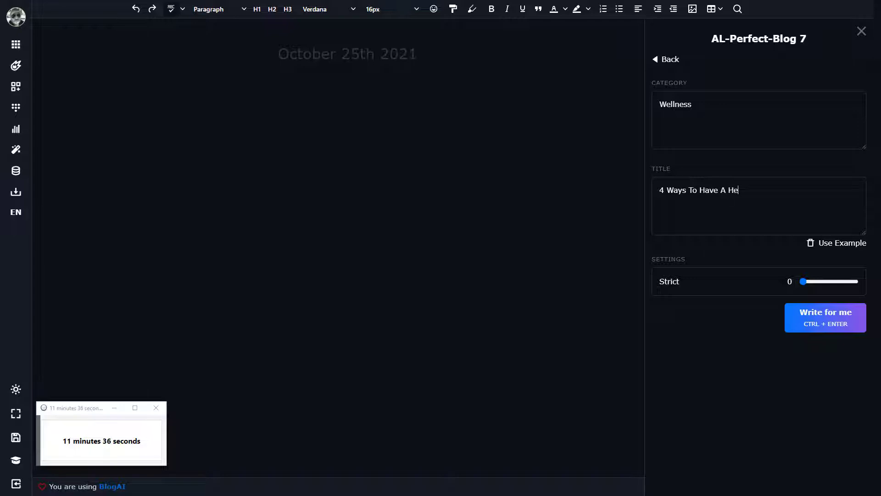
pyautogui.write('althier Skin')
# Step: Copy the blog title into the empty document and format it as a level 1 heading
pyautogui.click(689, 190)
pyautogui.hotkey('ctrl', 'a')
pyautogui.hotkey('ctrl', 'c')
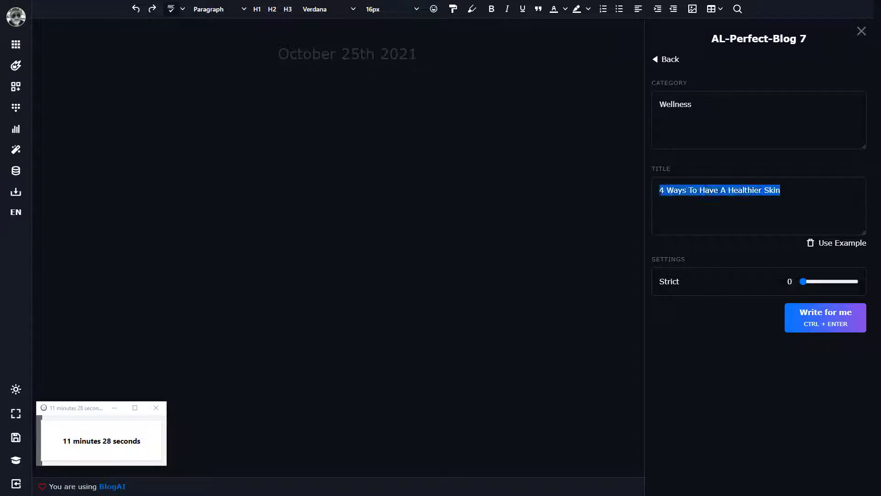
pyautogui.click(281, 134)
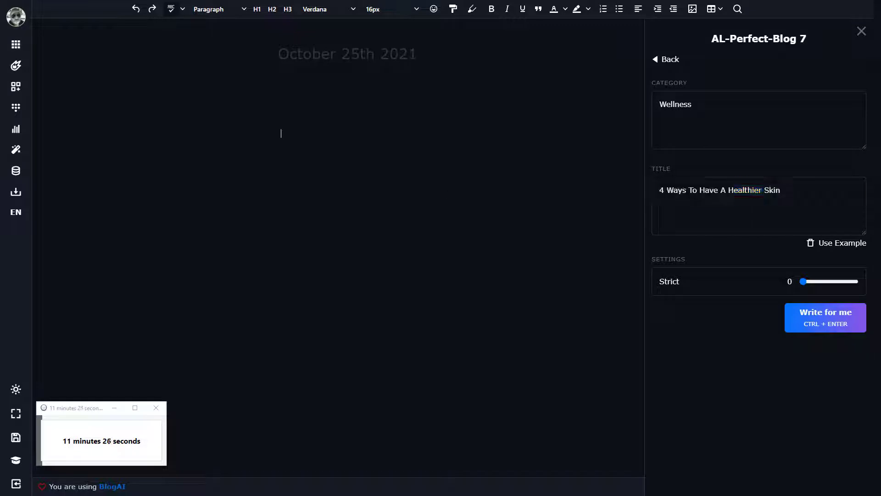
pyautogui.hotkey('ctrl', 'v')
pyautogui.moveTo(402, 134); pyautogui.dragTo(255, 130)
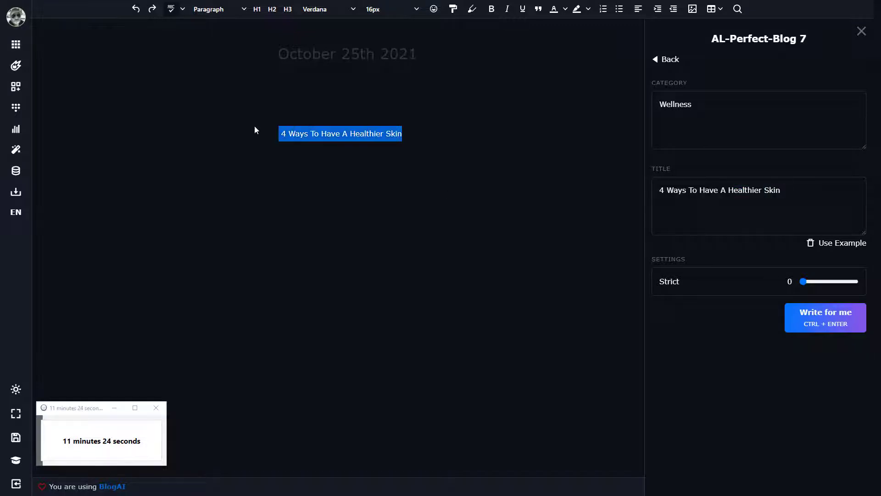
pyautogui.click(338, 116)
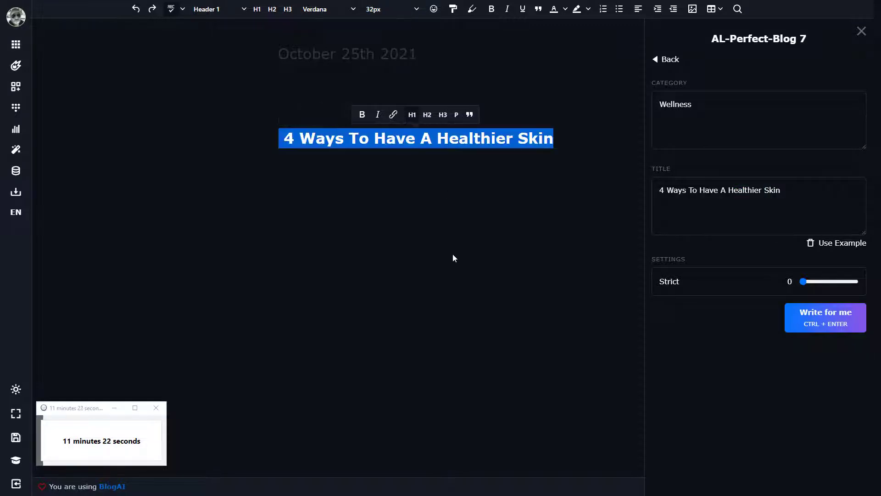
# Step: Generate the article from the category and title, review the output, and insert it below the document's main heading
pyautogui.click(462, 194)
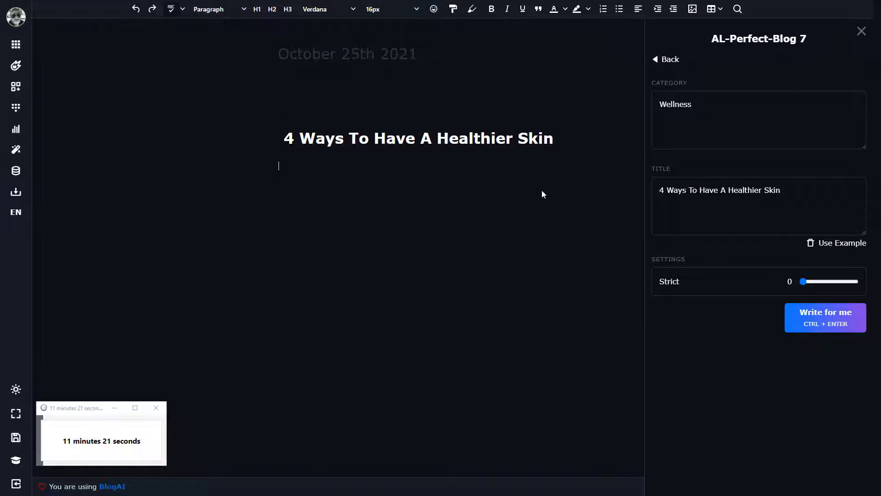
pyautogui.click(815, 325)
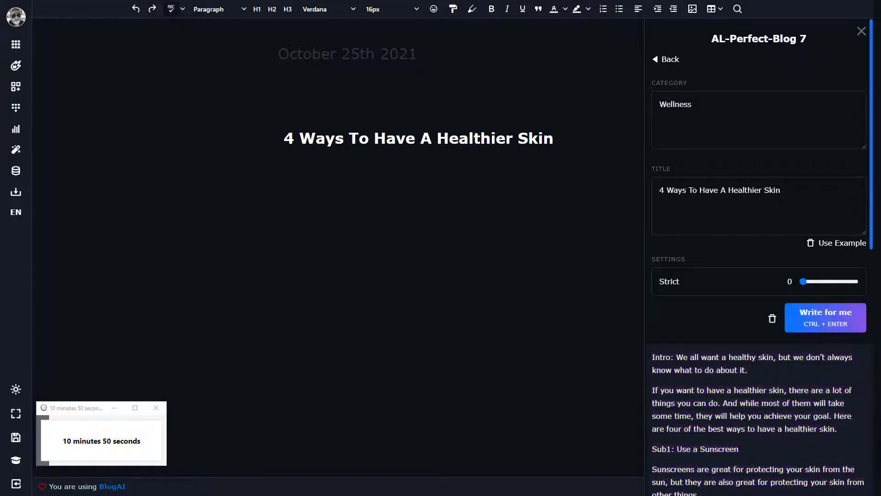
pyautogui.scroll(-5, 737, 222)
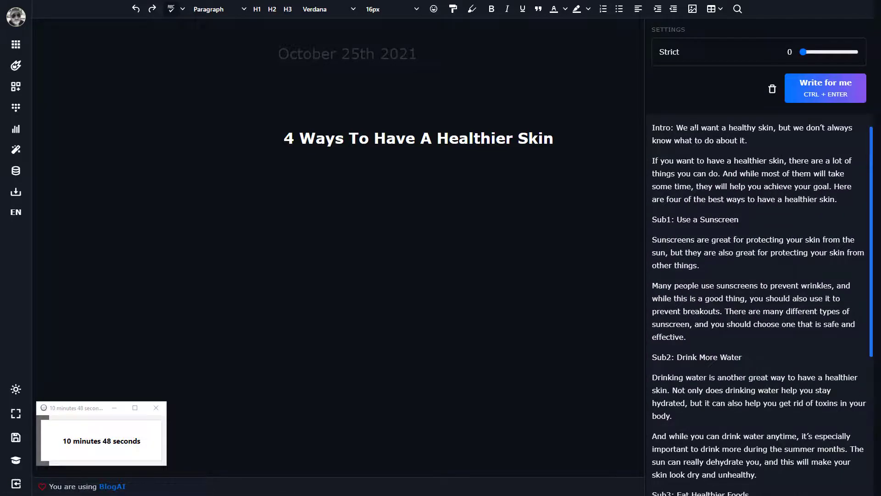
pyautogui.scroll(-7, 694, 128)
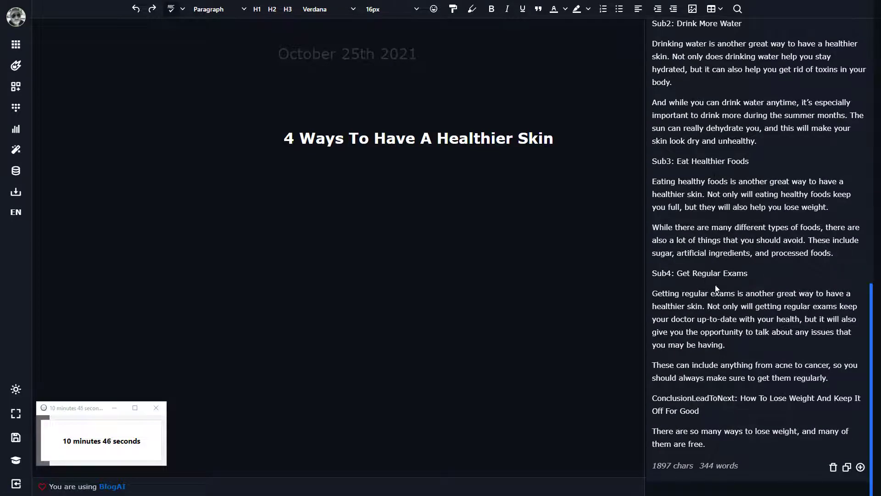
pyautogui.scroll(12, 716, 288)
pyautogui.scroll(-12, 716, 289)
pyautogui.click(860, 467)
pyautogui.scroll(-4, 446, 371)
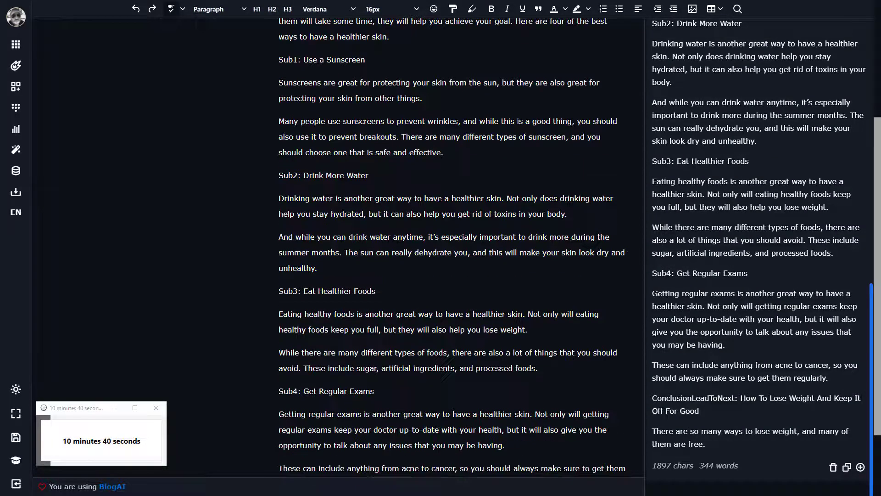
# Step: Remove the "Intro:" label from the start of the article's opening paragraph
pyautogui.scroll(4, 443, 369)
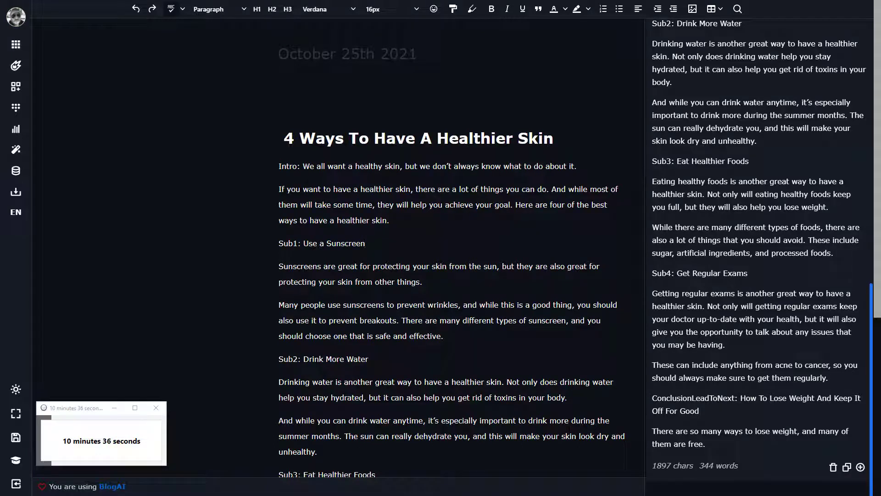
pyautogui.moveTo(302, 166); pyautogui.dragTo(271, 166)
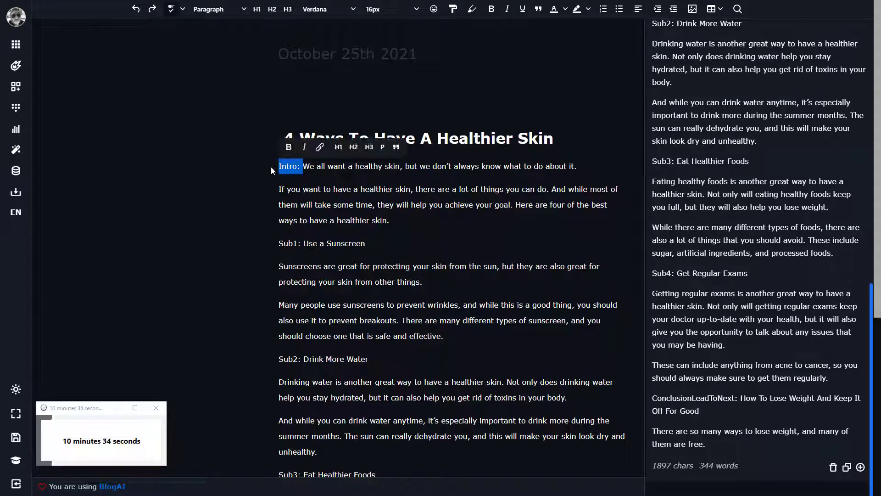
pyautogui.press('BackSpace')
# Step: Format the "Use a Sunscreen" line as a level 2 heading and remove its "Sub1:" prefix
pyautogui.moveTo(365, 243); pyautogui.dragTo(248, 239)
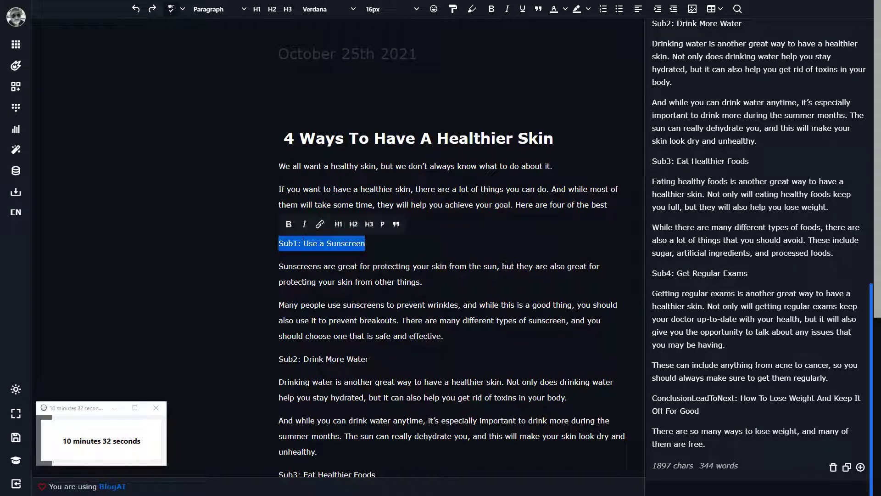
pyautogui.click(359, 224)
pyautogui.moveTo(318, 245); pyautogui.dragTo(280, 244)
pyautogui.press('BackSpace')
# Step: Format the "Drink More Water" line as a level 2 heading and remove its "Sub2:" prefix
pyautogui.scroll(-1, 280, 245)
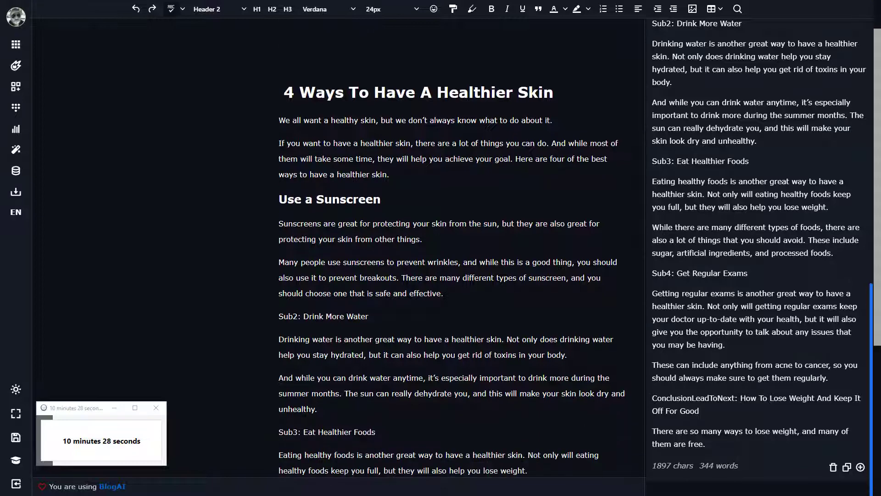
pyautogui.moveTo(368, 316); pyautogui.dragTo(279, 318)
pyautogui.click(376, 297)
pyautogui.click(333, 342)
pyautogui.press('BackSpace')
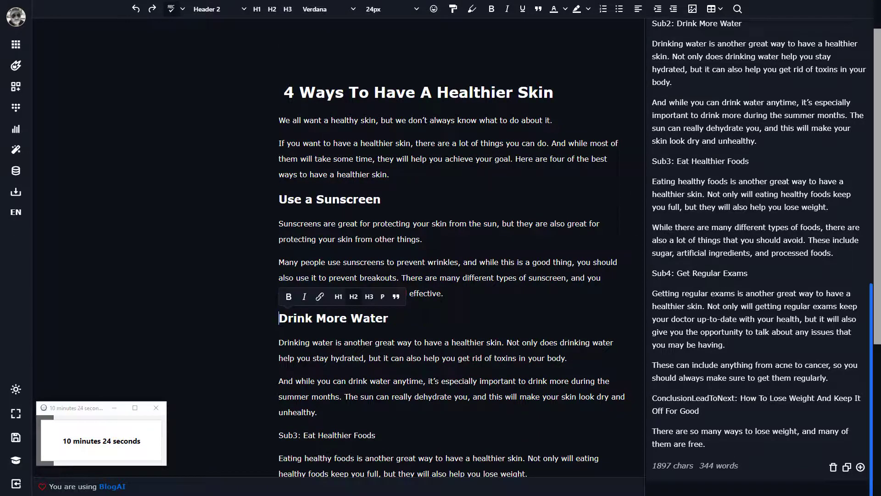
# Step: Format the "Eat Healthier Foods" line as a level 2 heading and remove its "Sub3:" prefix
pyautogui.scroll(-4, 279, 318)
pyautogui.moveTo(375, 251); pyautogui.dragTo(279, 253)
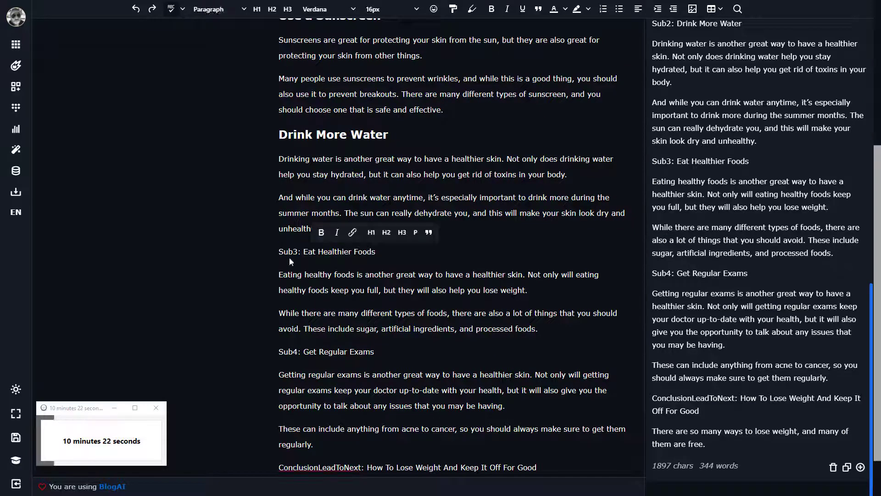
pyautogui.click(407, 231)
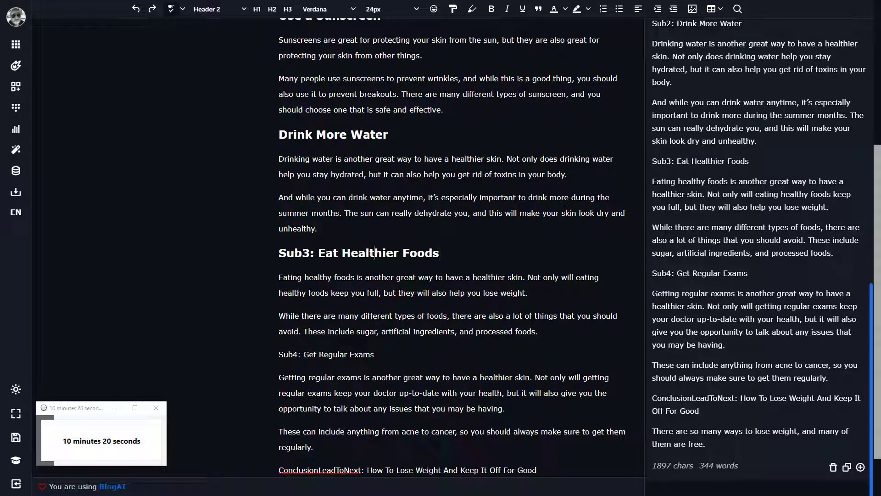
pyautogui.moveTo(318, 253); pyautogui.dragTo(274, 252)
pyautogui.press('BackSpace')
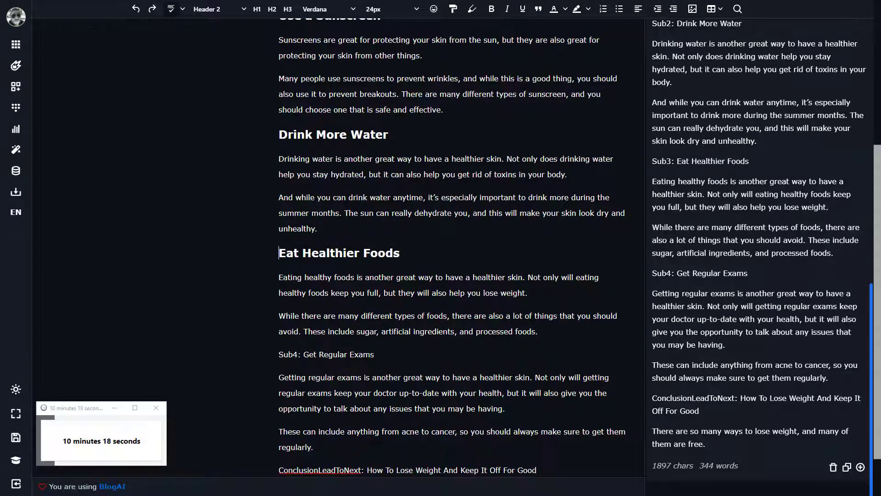
# Step: Format the "Get Regular Exams" line as a level 2 heading and remove its "Sub4:" prefix
pyautogui.scroll(-1, 275, 252)
pyautogui.moveTo(375, 296); pyautogui.dragTo(261, 290)
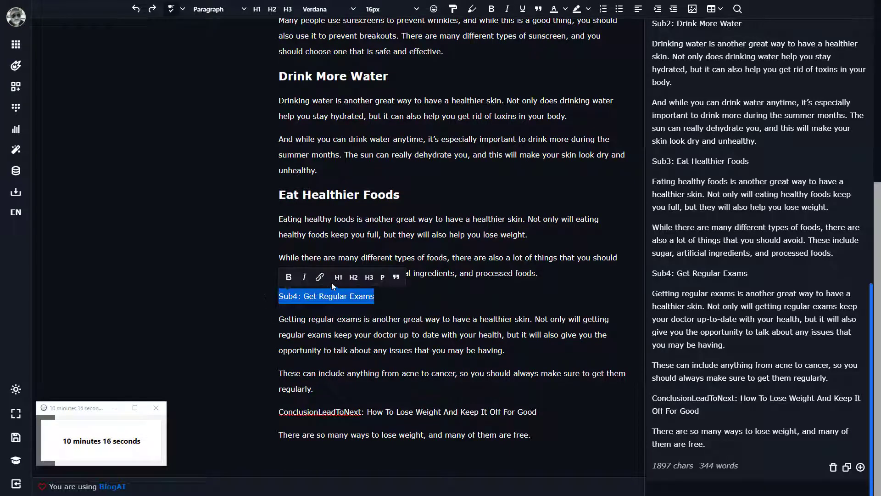
pyautogui.click(353, 278)
pyautogui.click(335, 297)
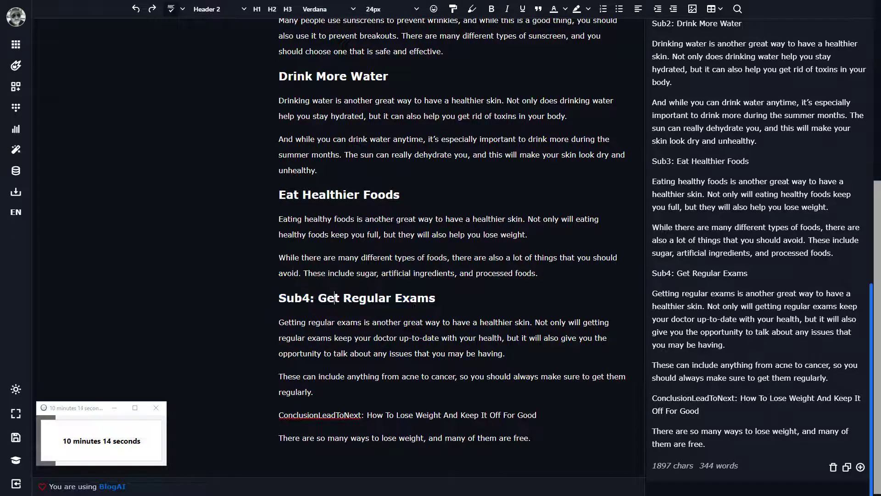
pyautogui.moveTo(318, 297); pyautogui.dragTo(270, 294)
pyautogui.press('BackSpace')
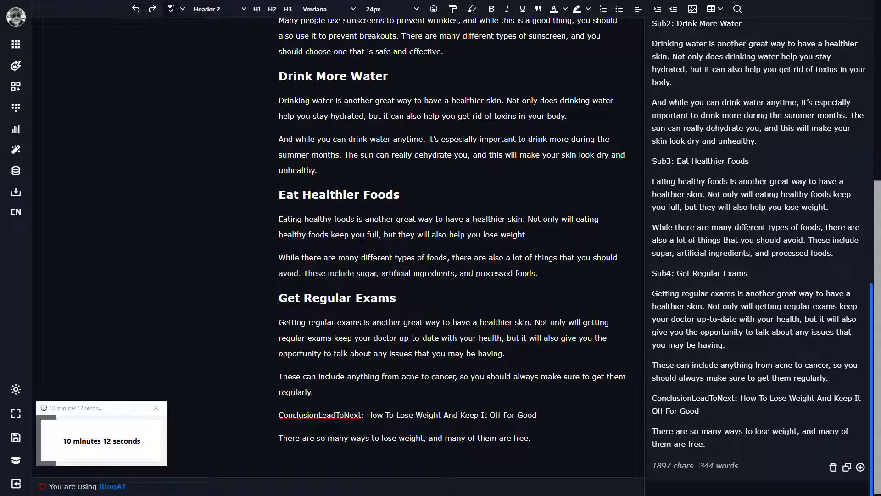
# Step: Copy the next article's title, "How To Lose Weight And Keep It Off For Good", from the conclusion line
pyautogui.scroll(6, 452, 248)
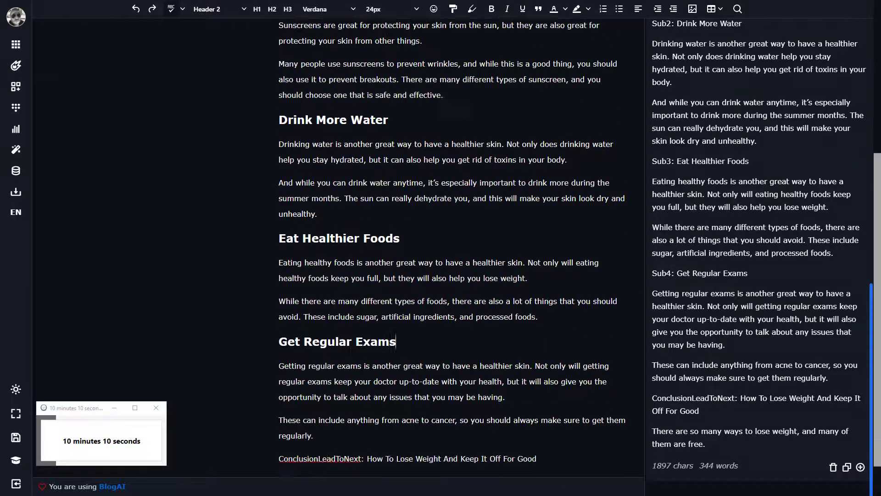
pyautogui.scroll(-3, 452, 248)
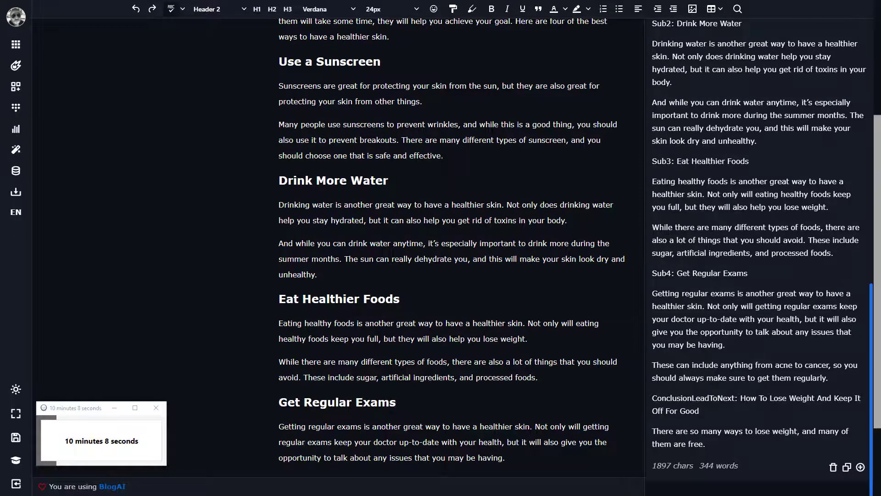
pyautogui.scroll(-2, 452, 248)
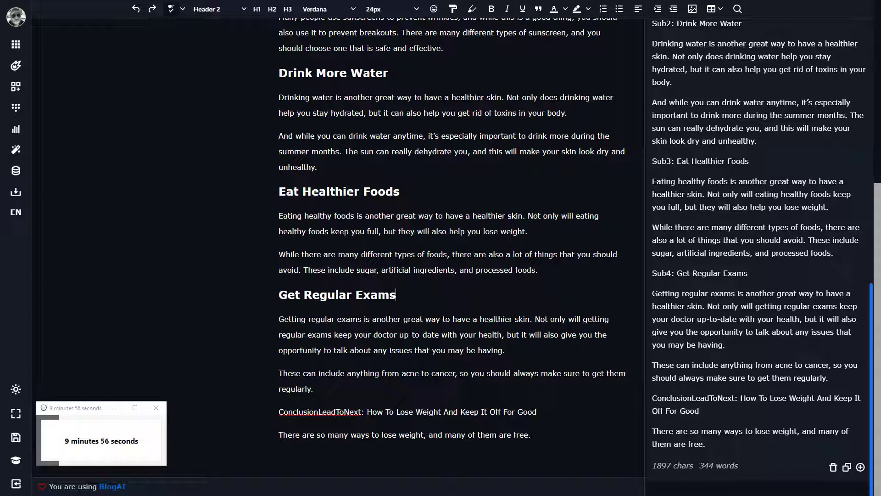
pyautogui.moveTo(366, 411); pyautogui.dragTo(537, 411)
pyautogui.hotkey('ctrl', 'c')
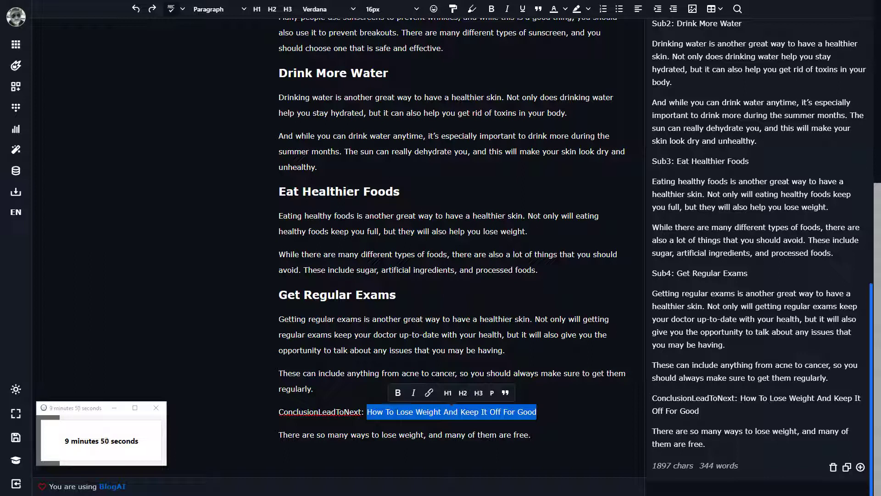
# Step: Replace the "ConclusionLeadToNext" label with "Next week" and format that line as a level 1 heading
pyautogui.click(396, 411)
pyautogui.moveTo(362, 411); pyautogui.dragTo(270, 407)
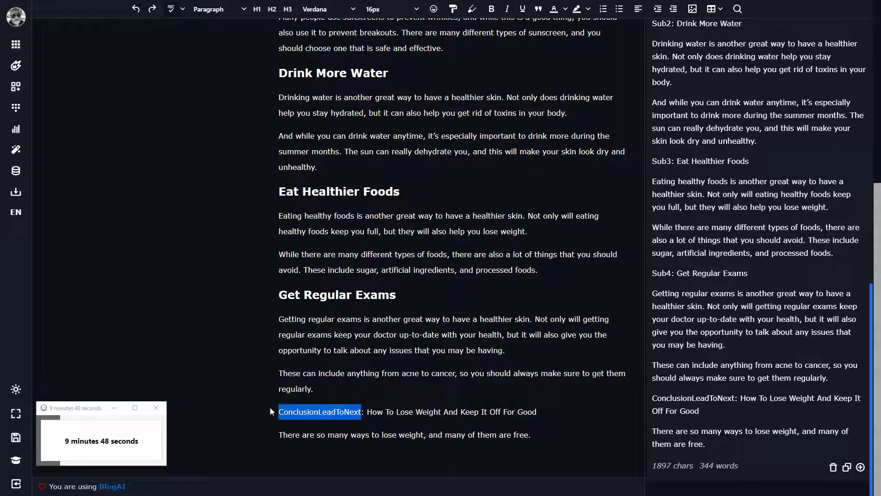
pyautogui.write('Next w')
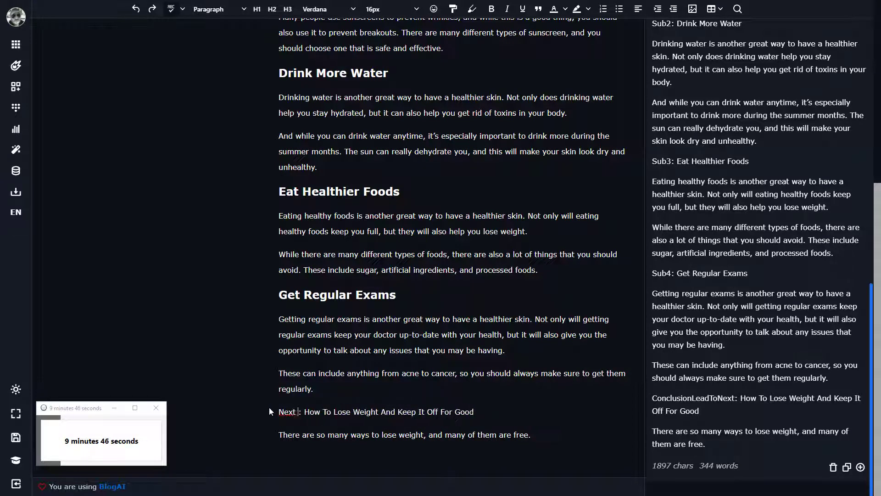
pyautogui.write('eek')
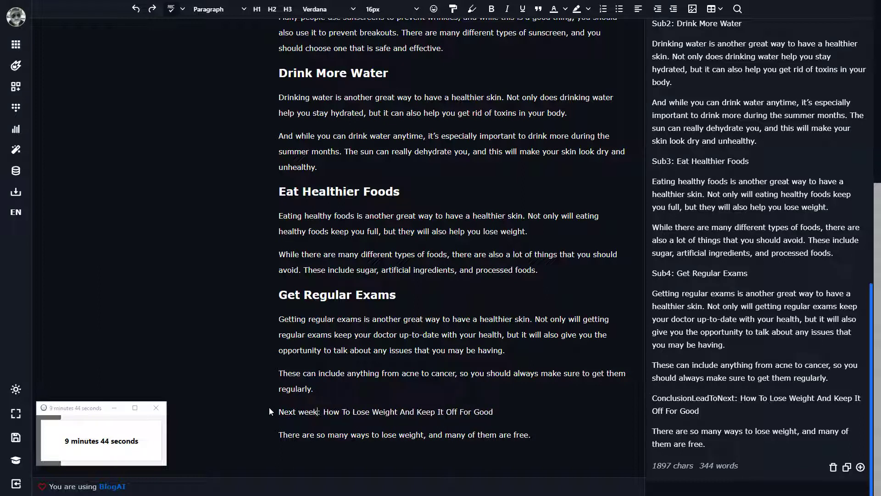
pyautogui.moveTo(494, 412); pyautogui.dragTo(275, 413)
pyautogui.click(381, 393)
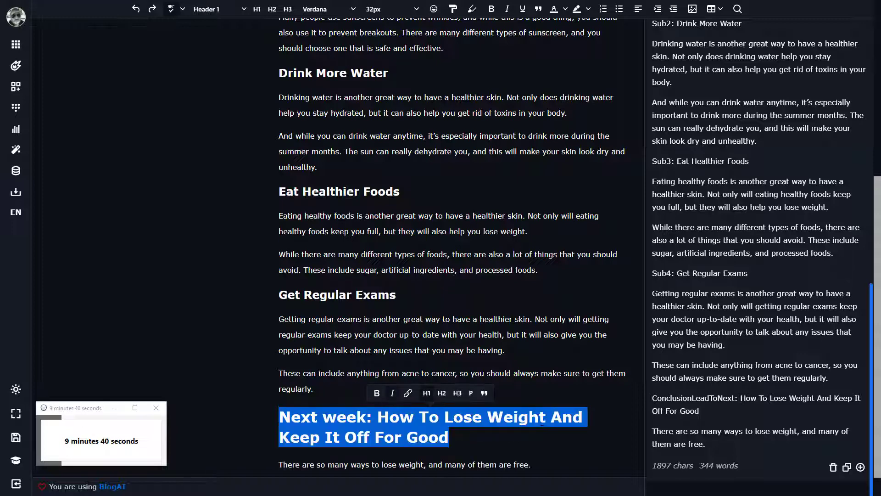
# Step: Add a "###" separator line below the article's closing sentence, followed by a new empty line
pyautogui.click(546, 433)
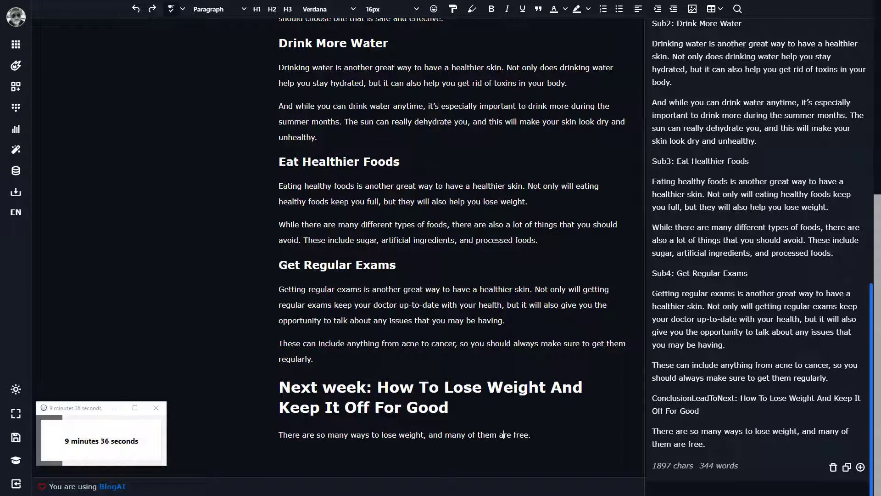
pyautogui.press('Return')
pyautogui.write('###')
pyautogui.press('Return')
# Step: Delete the generated output and replace the writer's title with the copied "How To Lose Weight And Keep It Off For Good"
pyautogui.click(833, 469)
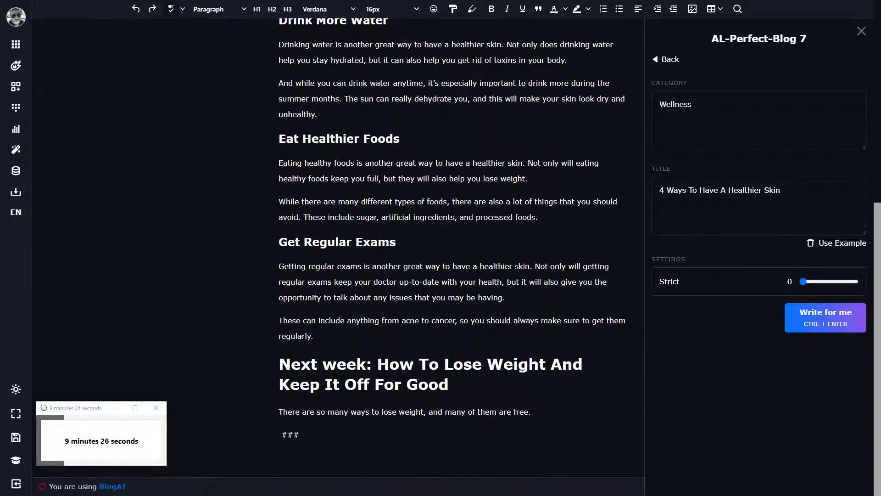
pyautogui.moveTo(812, 191); pyautogui.dragTo(737, 191)
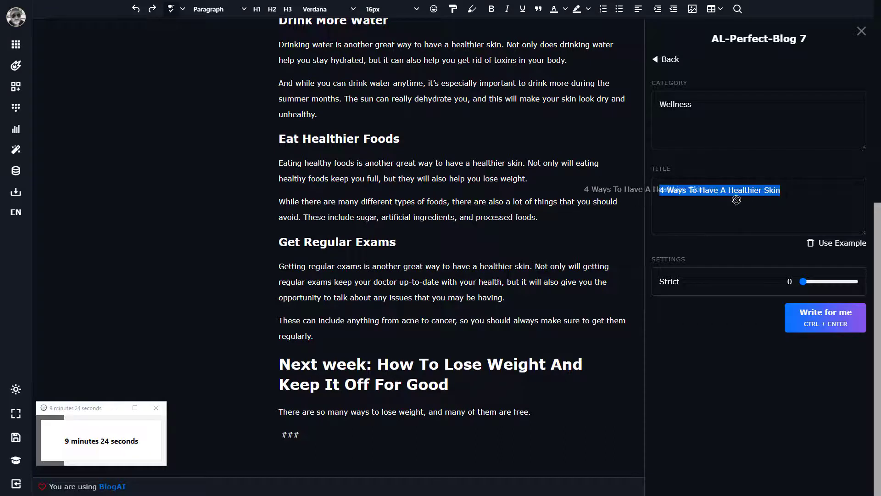
pyautogui.press('BackSpace')
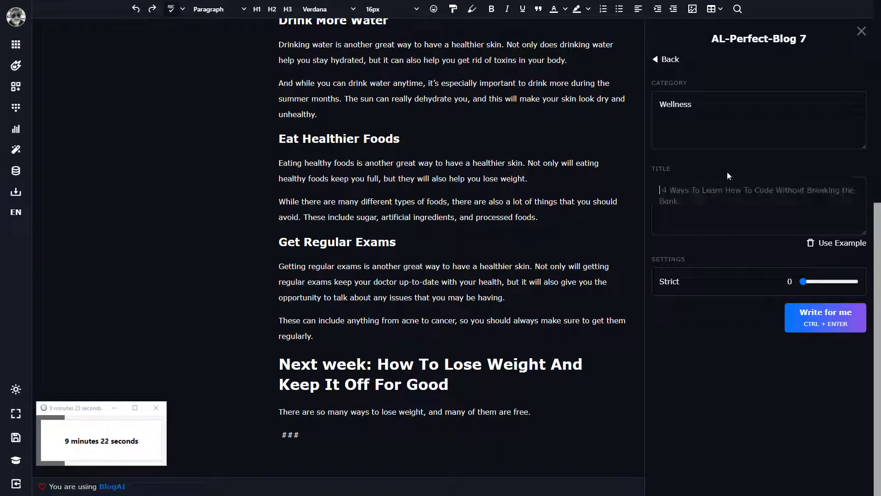
pyautogui.hotkey('ctrl', 'v')
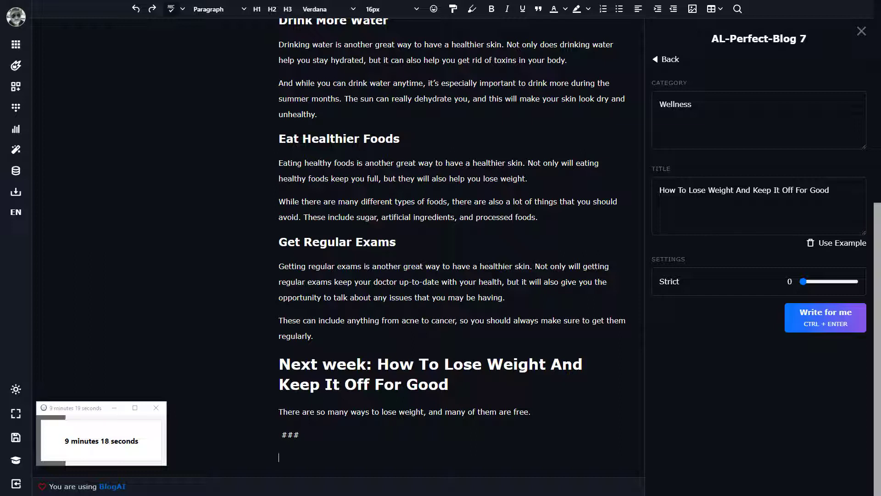
# Step: Paste "How To Lose Weight And Keep It Off For Good" below the "###" separator and format it as a level 1 heading
pyautogui.hotkey('ctrl', 'v')
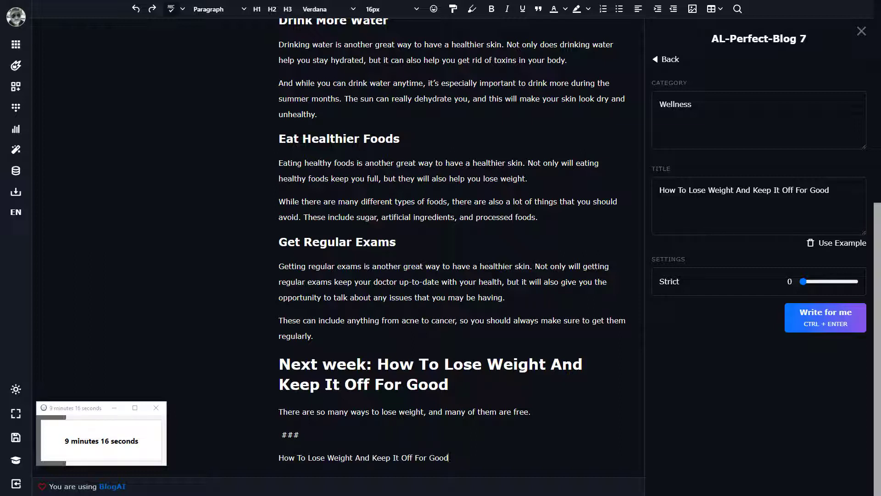
pyautogui.moveTo(448, 457); pyautogui.dragTo(279, 458)
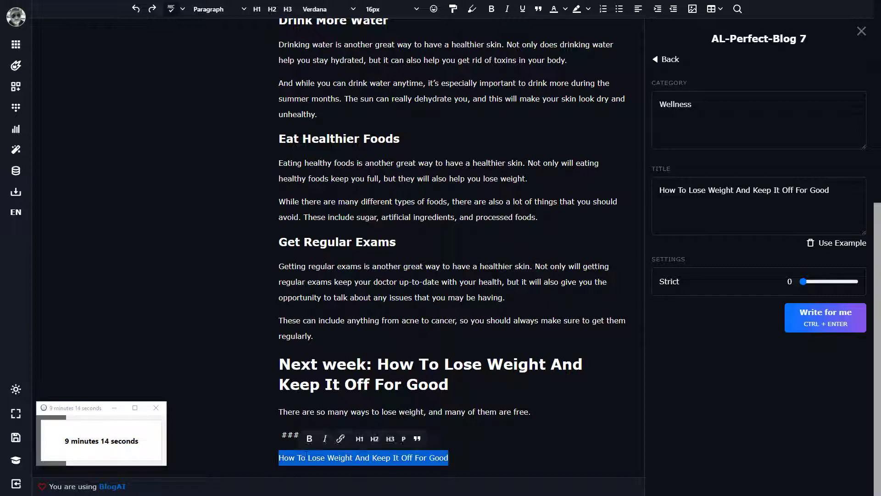
pyautogui.click(362, 441)
pyautogui.click(401, 462)
pyautogui.scroll(-1, 403, 464)
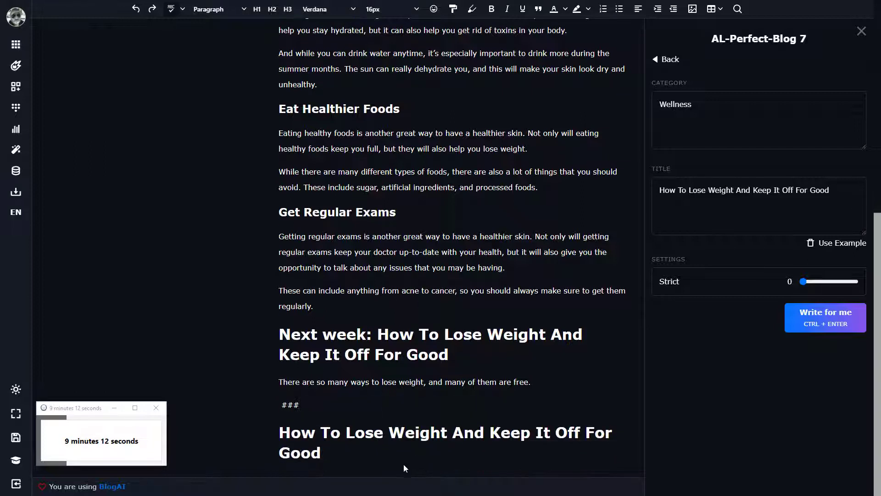
# Step: Add empty lines below the new heading, generate the weight-loss article and insert the output there
pyautogui.click(403, 464)
pyautogui.press('Return')
pyautogui.press('Return')
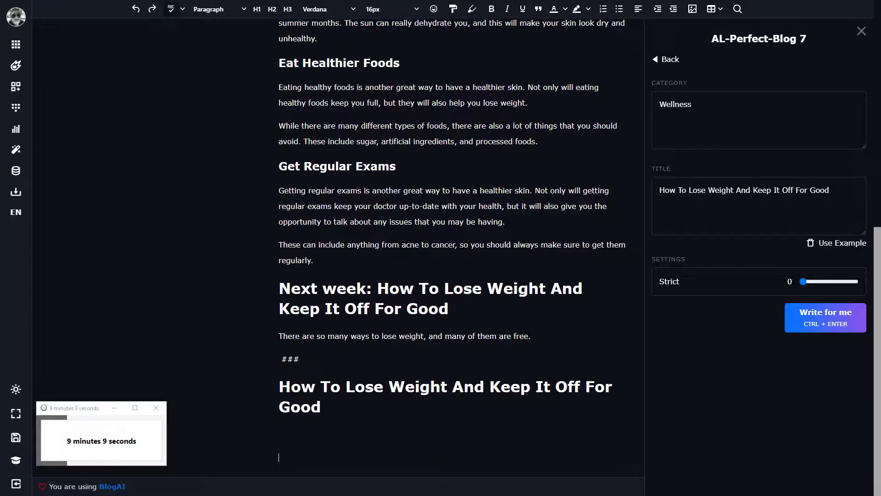
pyautogui.click(825, 324)
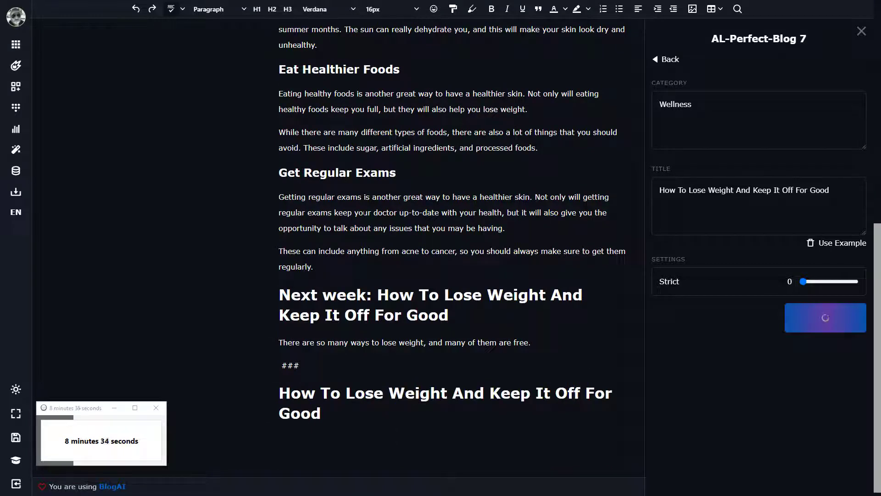
pyautogui.scroll(-8, 702, 350)
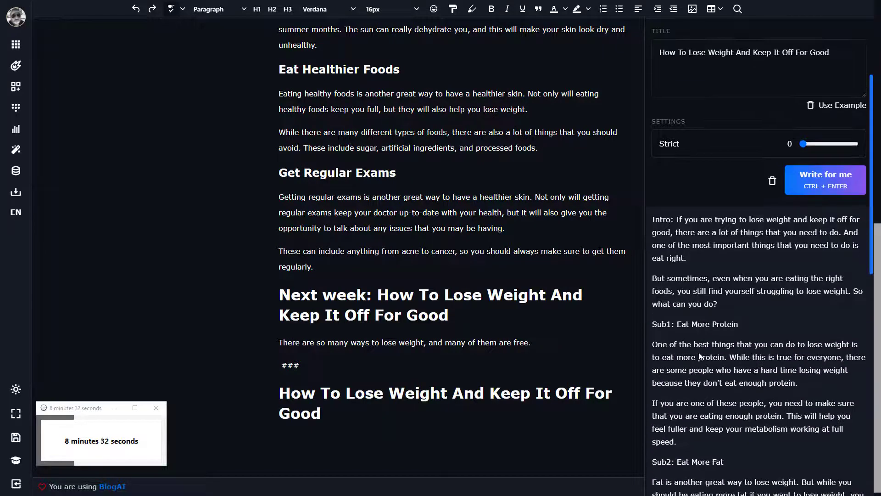
pyautogui.scroll(-8, 701, 350)
pyautogui.scroll(-1, 634, 337)
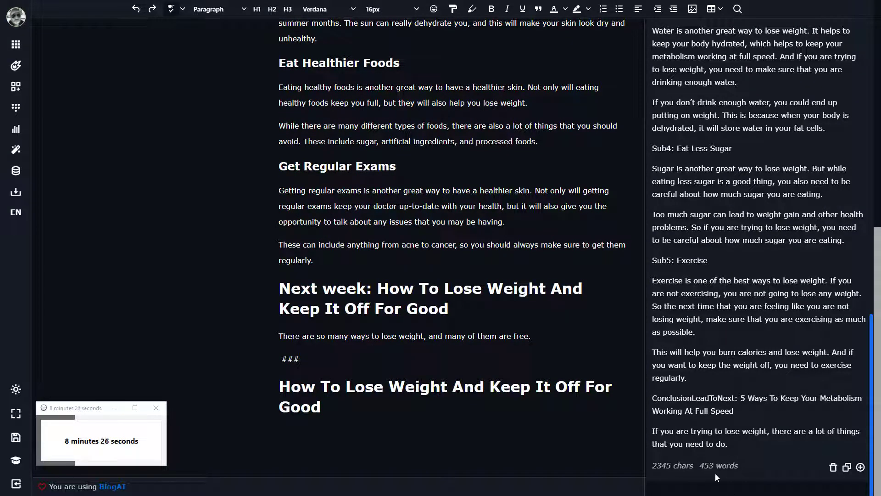
pyautogui.click(860, 468)
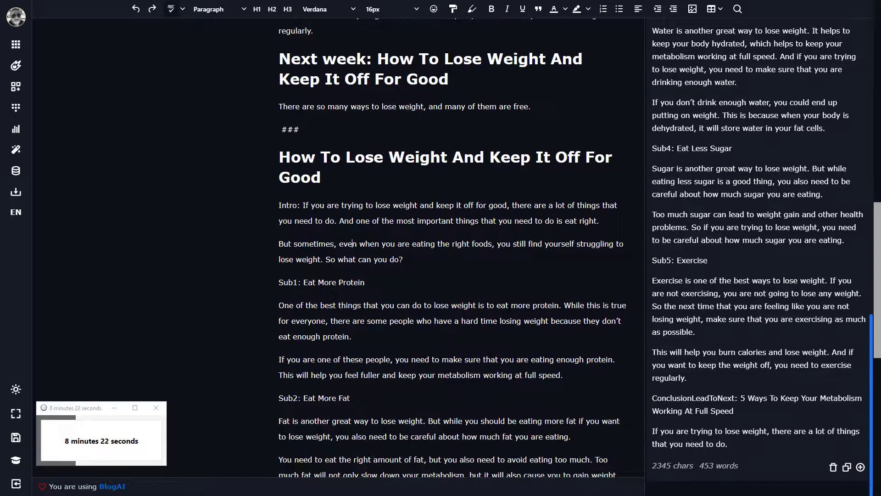
# Step: Remove the "Intro:", "Sub1:", "Sub2:" and "Sub3:" prefixes from the weight-loss article
pyautogui.moveTo(303, 205); pyautogui.dragTo(248, 205)
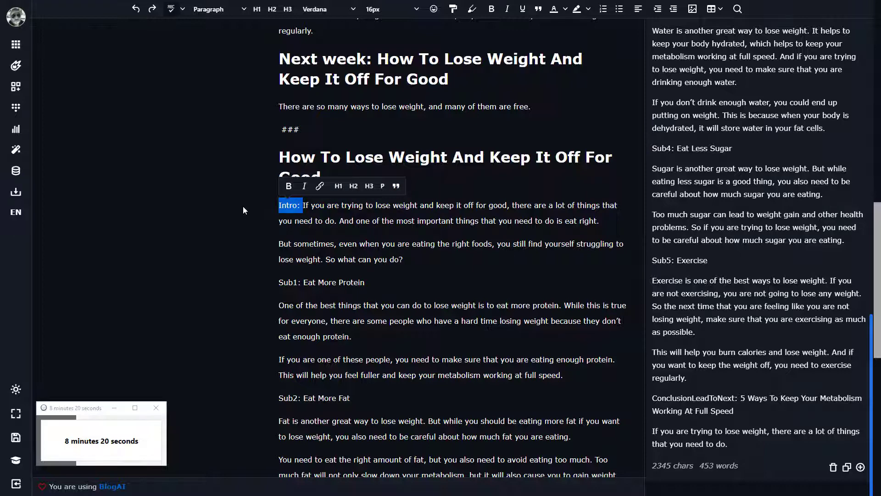
pyautogui.press('BackSpace')
pyautogui.scroll(-3, 243, 206)
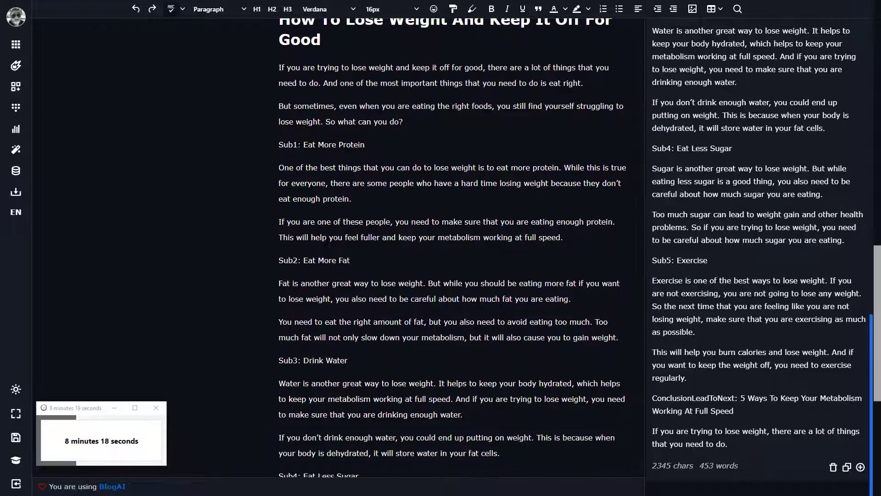
pyautogui.moveTo(303, 144); pyautogui.dragTo(261, 142)
pyautogui.press('BackSpace')
pyautogui.moveTo(306, 260); pyautogui.dragTo(253, 263)
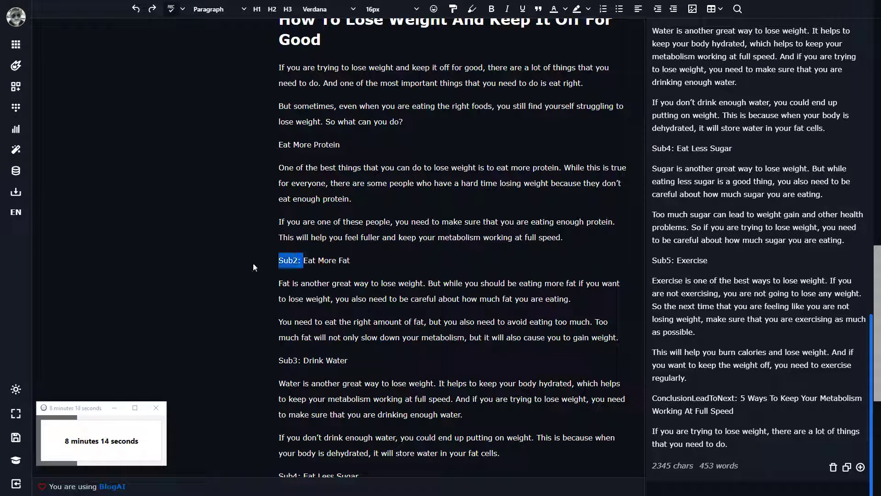
pyautogui.press('BackSpace')
pyautogui.moveTo(304, 360); pyautogui.dragTo(263, 357)
pyautogui.press('BackSpace')
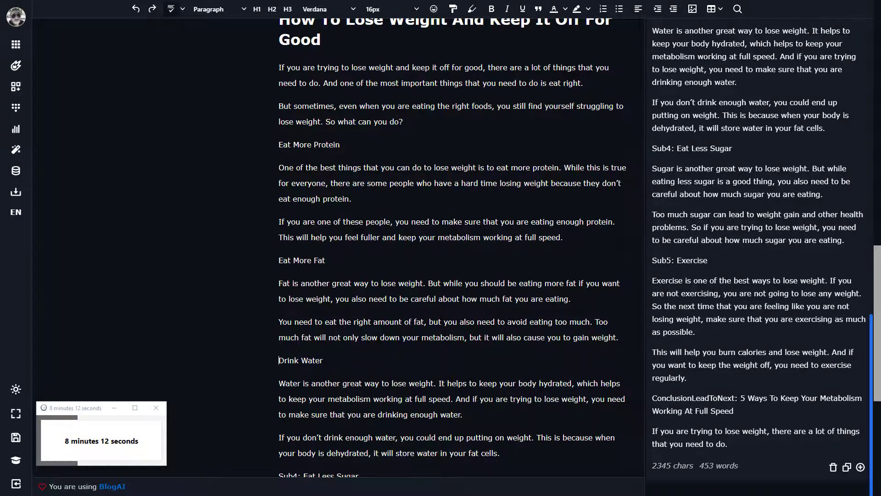
# Step: Remove the "Sub4:" and "Sub5:" prefixes from the "Eat Less Sugar" and "Exercise" lines
pyautogui.scroll(-5, 263, 357)
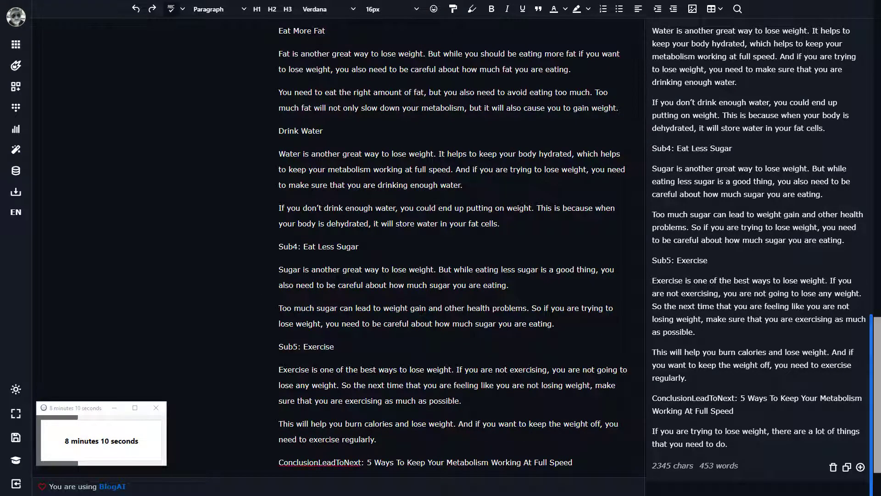
pyautogui.moveTo(303, 247); pyautogui.dragTo(255, 248)
pyautogui.press('BackSpace')
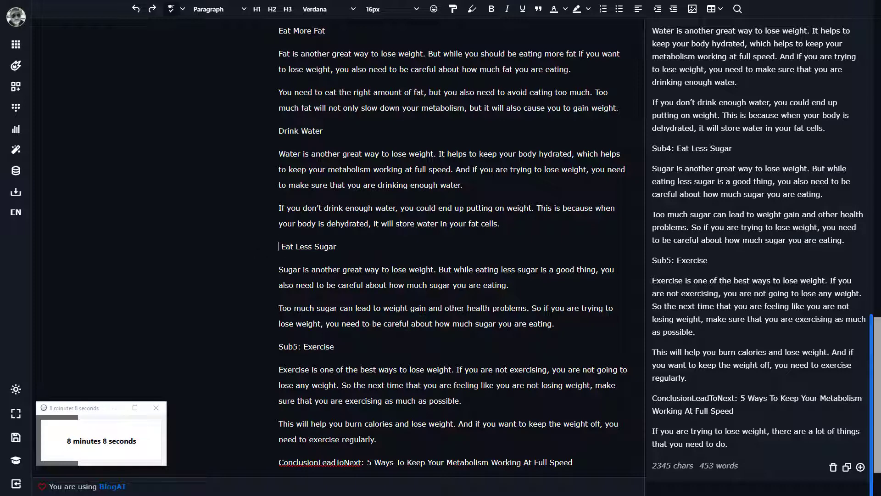
pyautogui.moveTo(302, 347); pyautogui.dragTo(258, 348)
pyautogui.press('BackSpace')
# Step: Delete the "ConclusionLeadToNext" label and add a "###" separator line below the article's last sentence
pyautogui.scroll(-2, 258, 349)
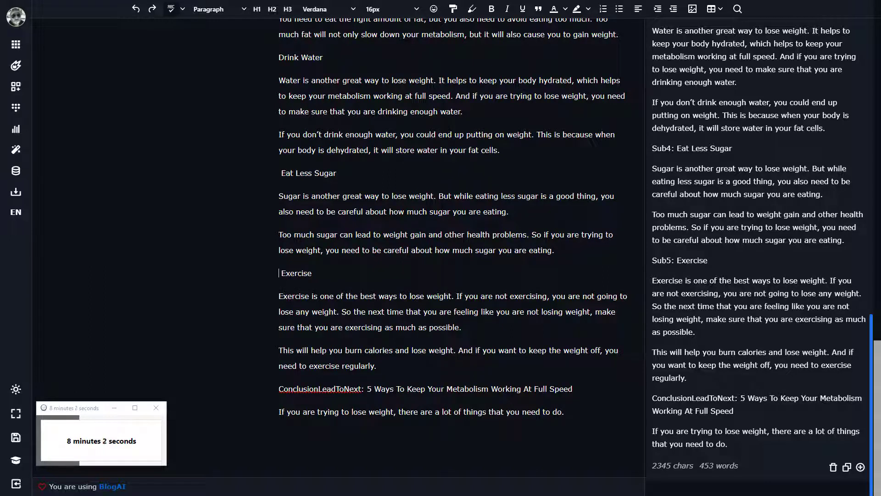
pyautogui.moveTo(362, 390); pyautogui.dragTo(252, 379)
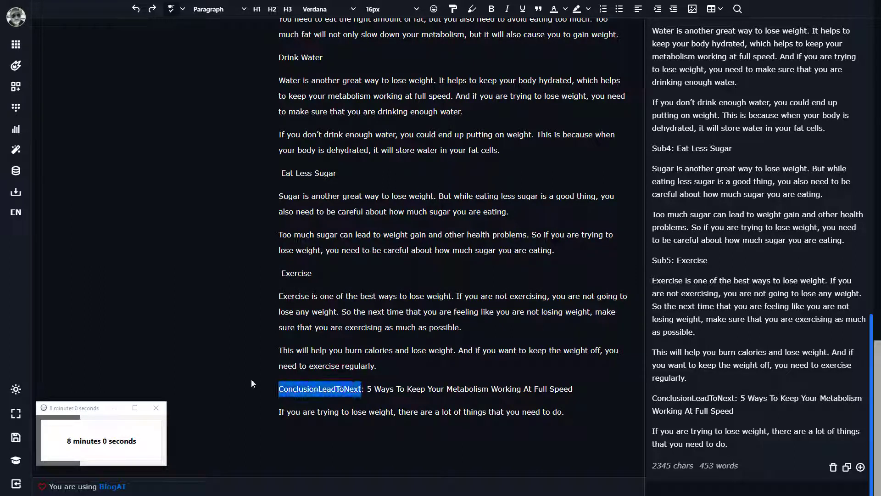
pyautogui.press('BackSpace')
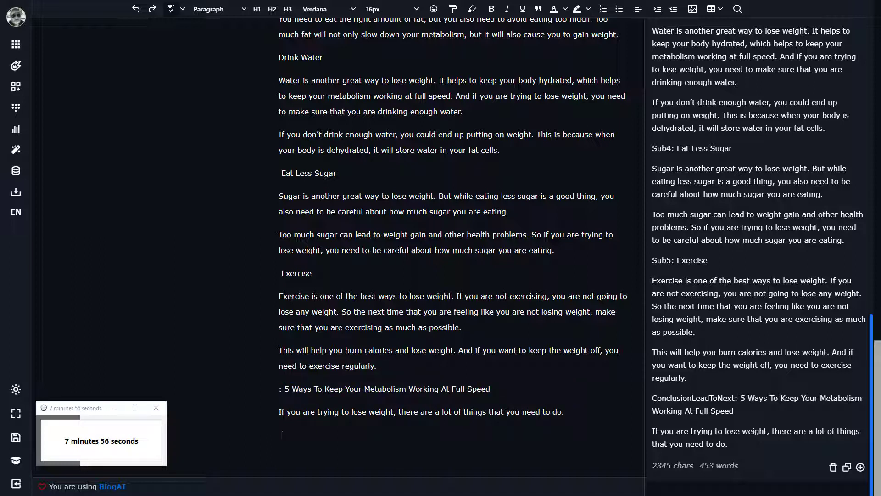
pyautogui.write('###')
# Step: Delete the generated output and clear the writer's category and title
pyautogui.scroll(15, 695, 307)
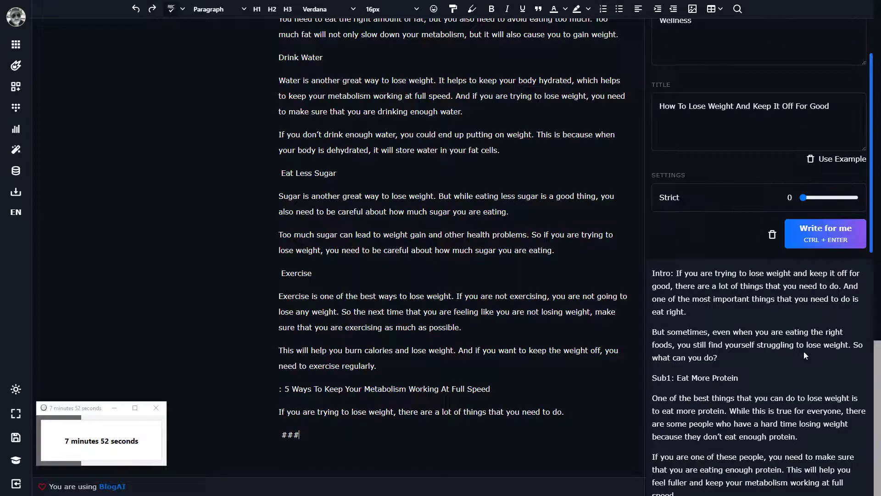
pyautogui.click(772, 318)
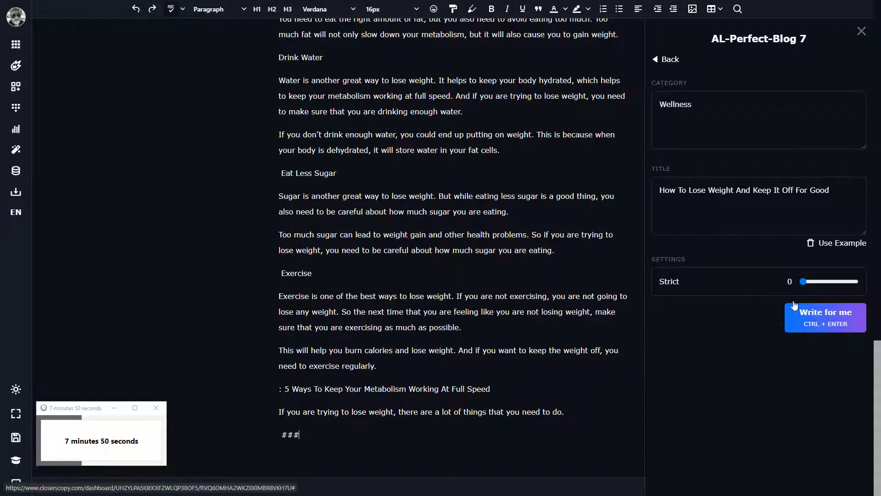
pyautogui.click(815, 247)
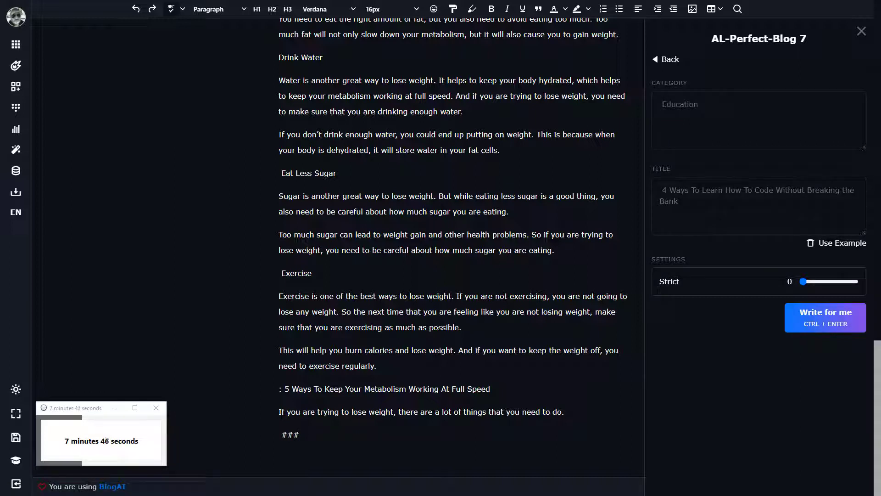
# Step: Set the category to "Real Estate" and the title to "4 Ways To Find Your Perfect Home in 2021"
pyautogui.write('Finance')
pyautogui.moveTo(688, 104); pyautogui.dragTo(664, 105)
pyautogui.write('Real Estate')
pyautogui.write('4')
pyautogui.write(' Way')
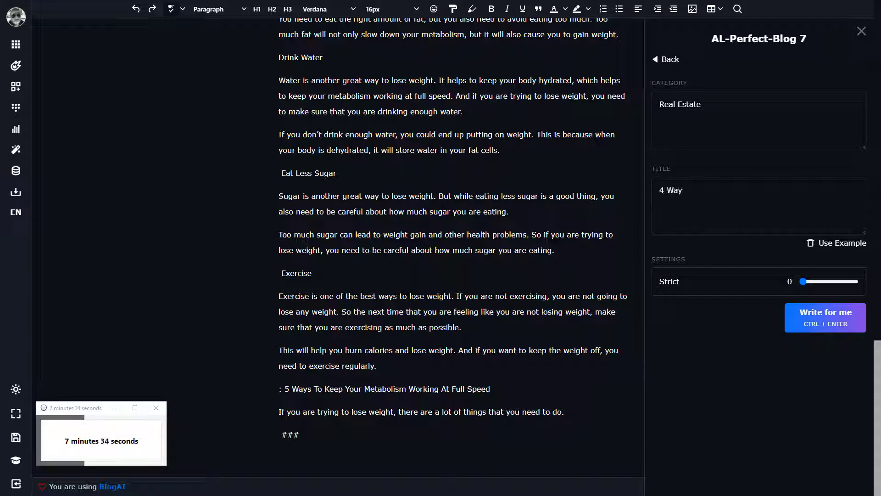
pyautogui.write('s To Find Your Perfect Home in 2021')
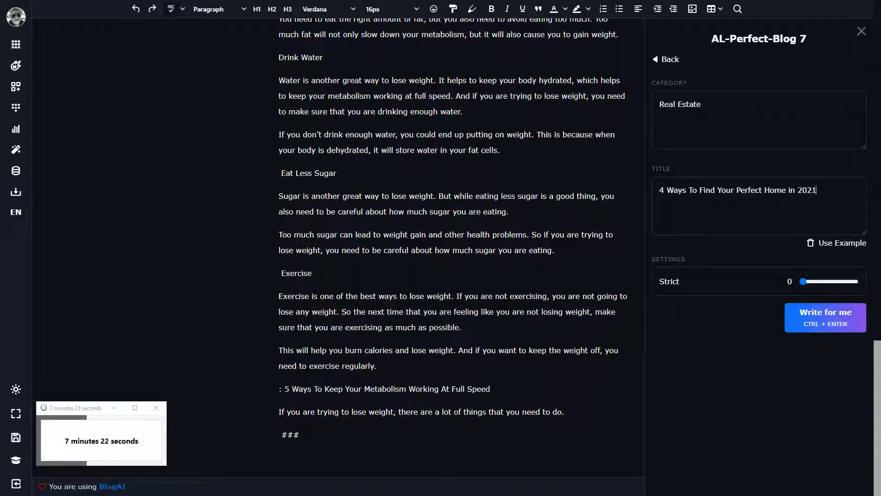
# Step: Copy the new title into the document below the "###" separator and format it as a level 1 heading
pyautogui.moveTo(817, 190); pyautogui.dragTo(648, 178)
pyautogui.hotkey('ctrl', 'c')
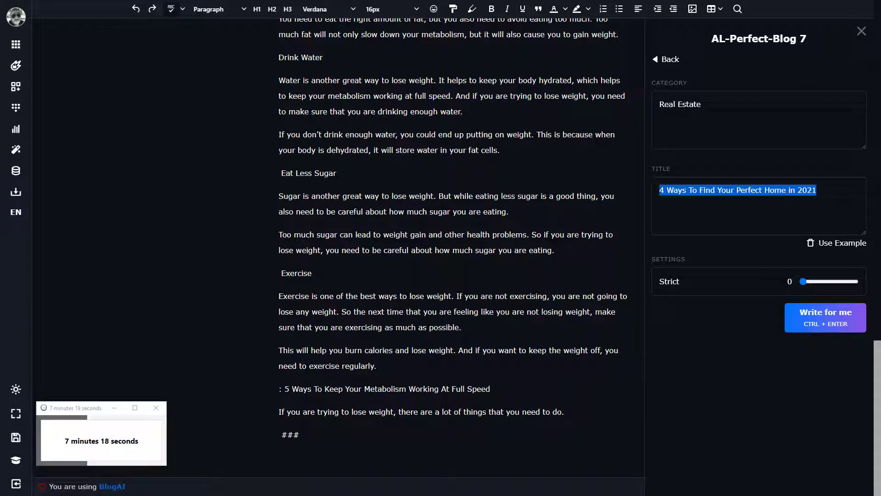
pyautogui.click(280, 457)
pyautogui.hotkey('ctrl', 'v')
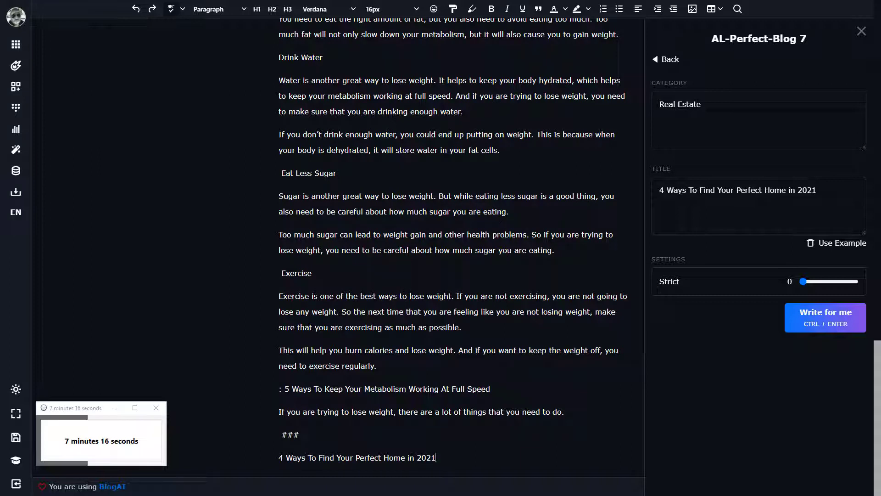
pyautogui.moveTo(435, 457); pyautogui.dragTo(279, 457)
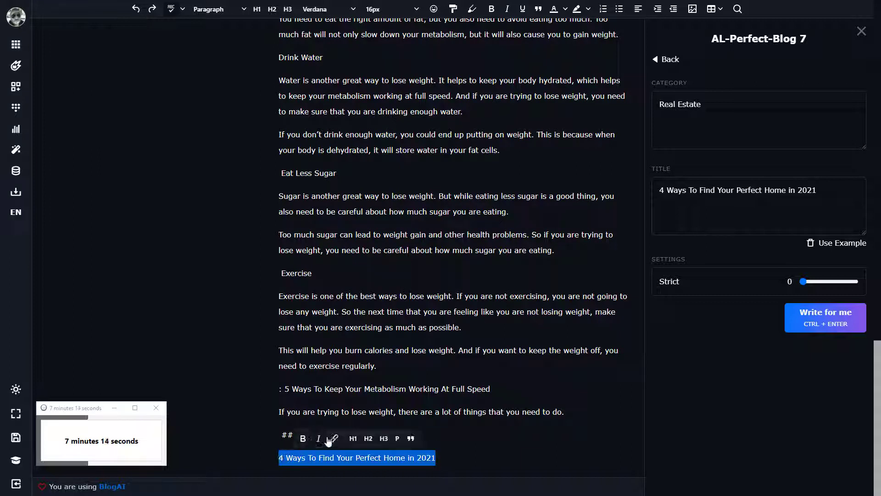
pyautogui.click(353, 438)
pyautogui.click(351, 437)
pyautogui.scroll(-2, 351, 437)
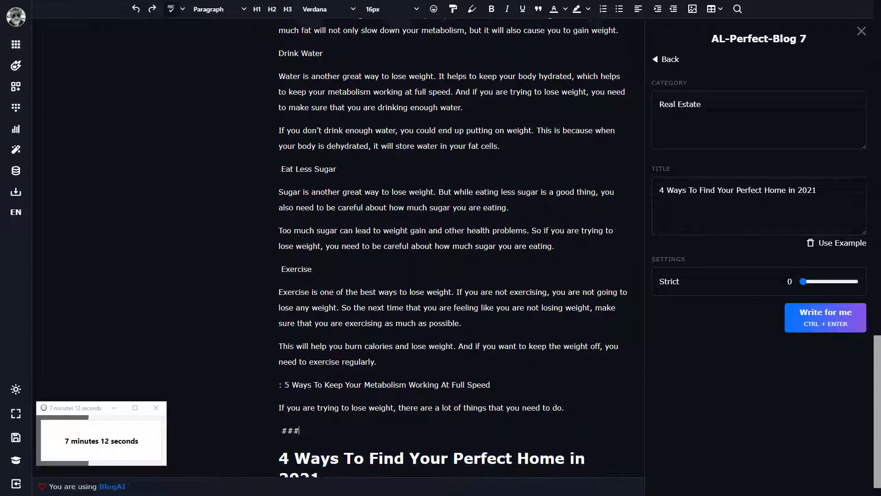
# Step: Generate the real estate article from the entered category and title
pyautogui.click(836, 326)
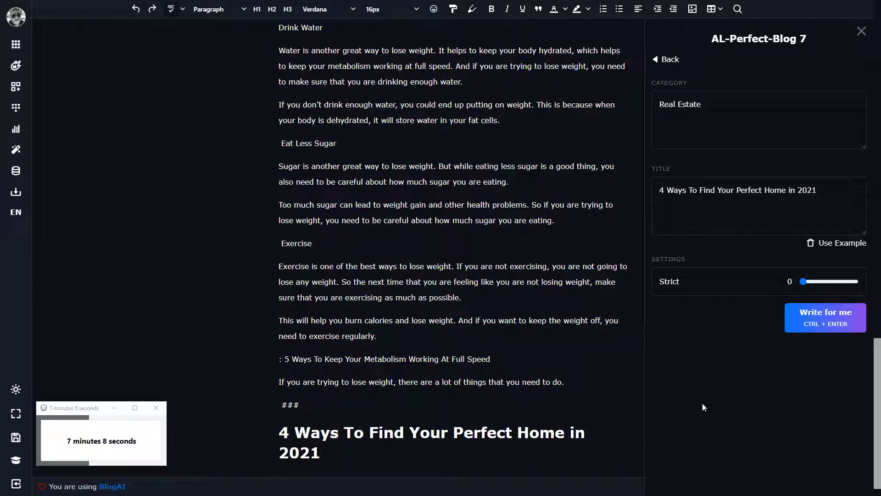
pyautogui.click(833, 319)
# Step: Format "Eat More Protein", "Eat More Fat" and "Drink Water" in the weight-loss article as level 2 headings
pyautogui.scroll(10, 452, 229)
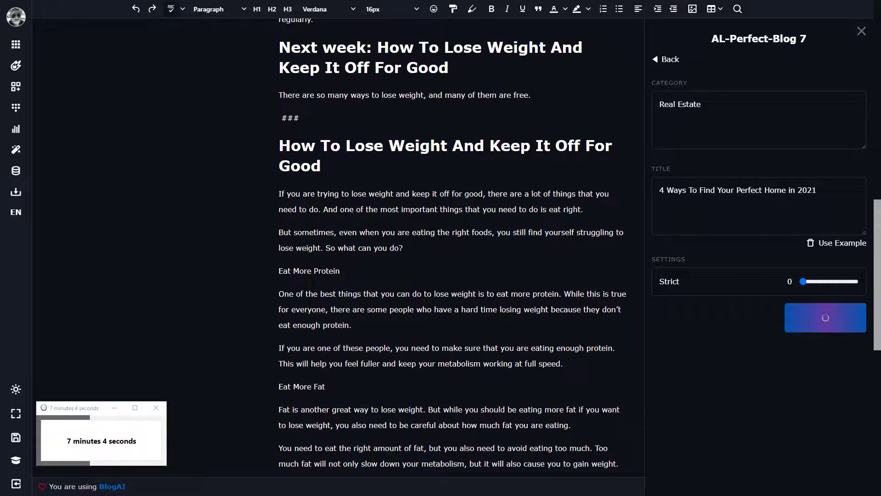
pyautogui.moveTo(340, 271); pyautogui.dragTo(266, 275)
pyautogui.click(353, 253)
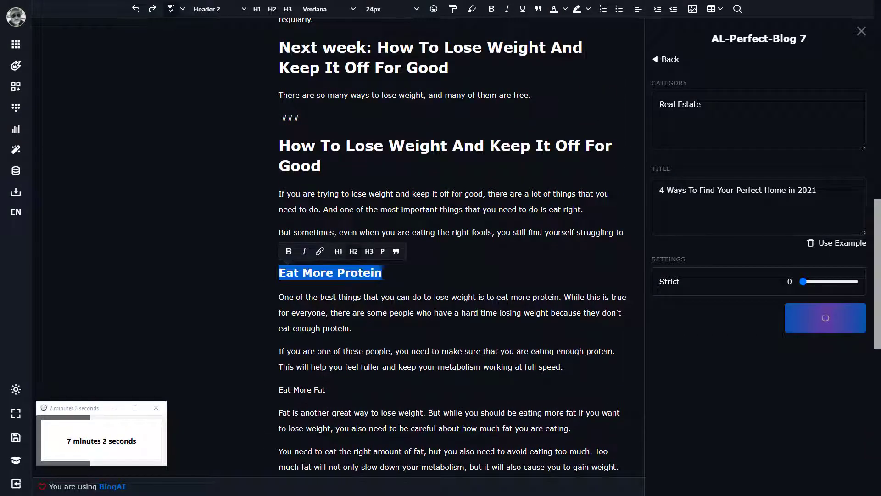
pyautogui.scroll(-3, 353, 256)
pyautogui.moveTo(326, 252); pyautogui.dragTo(276, 254)
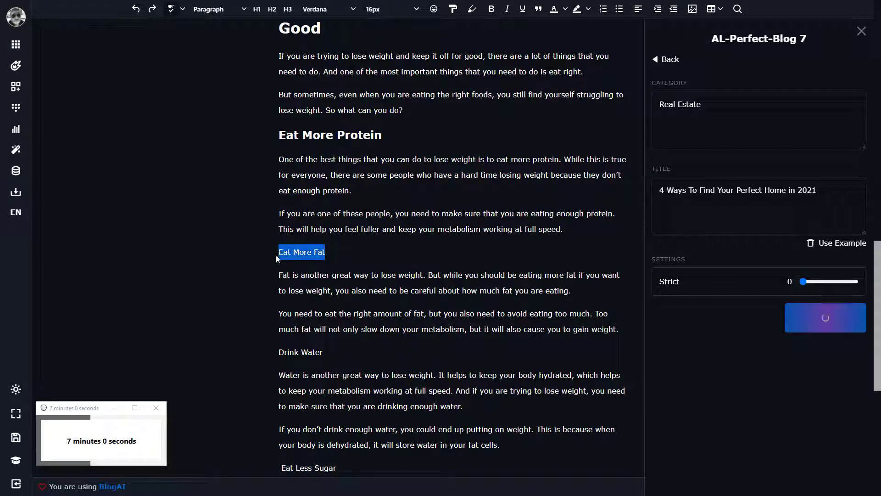
pyautogui.click(353, 233)
pyautogui.scroll(-3, 353, 234)
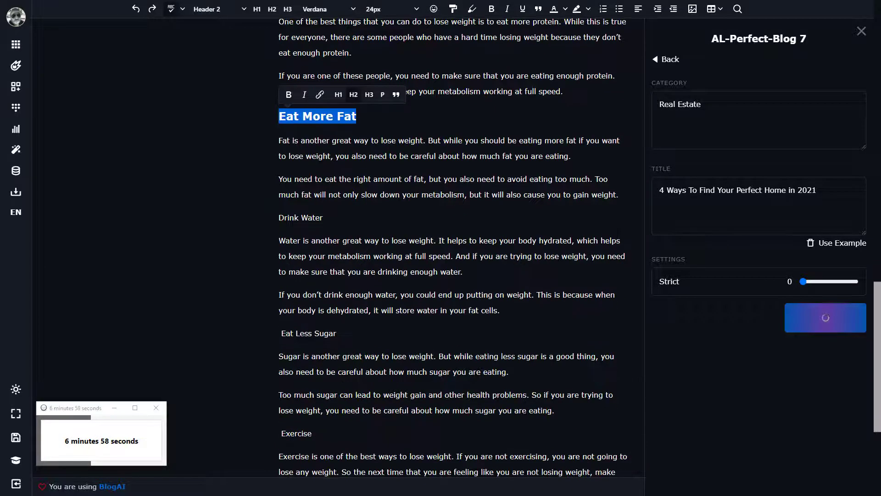
pyautogui.moveTo(324, 217); pyautogui.dragTo(279, 218)
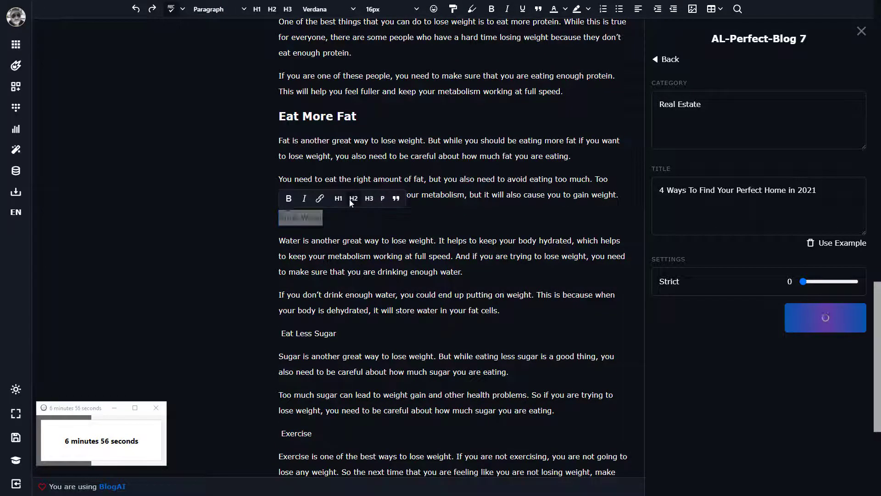
pyautogui.click(353, 197)
# Step: Format the "Eat Less Sugar" and "Exercise" lines as level 2 headings
pyautogui.scroll(-3, 353, 198)
pyautogui.moveTo(353, 199); pyautogui.dragTo(278, 198)
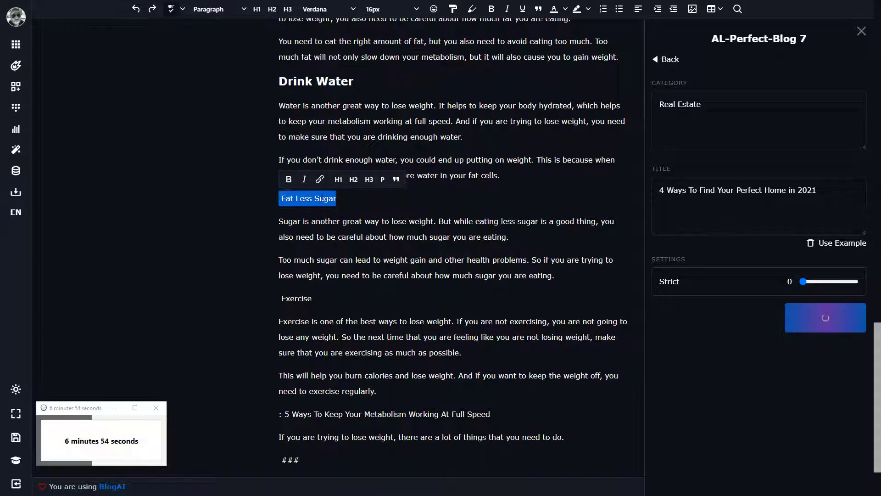
pyautogui.click(353, 179)
pyautogui.moveTo(313, 302); pyautogui.dragTo(278, 302)
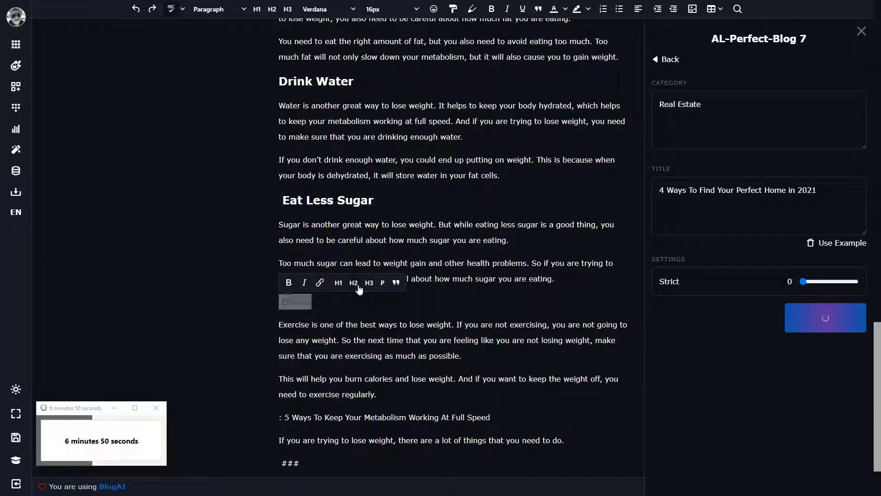
pyautogui.click(353, 282)
pyautogui.click(348, 328)
# Step: Remove the leading spaces from the "Exercise" and "Eat Less Sugar" headings
pyautogui.click(282, 303)
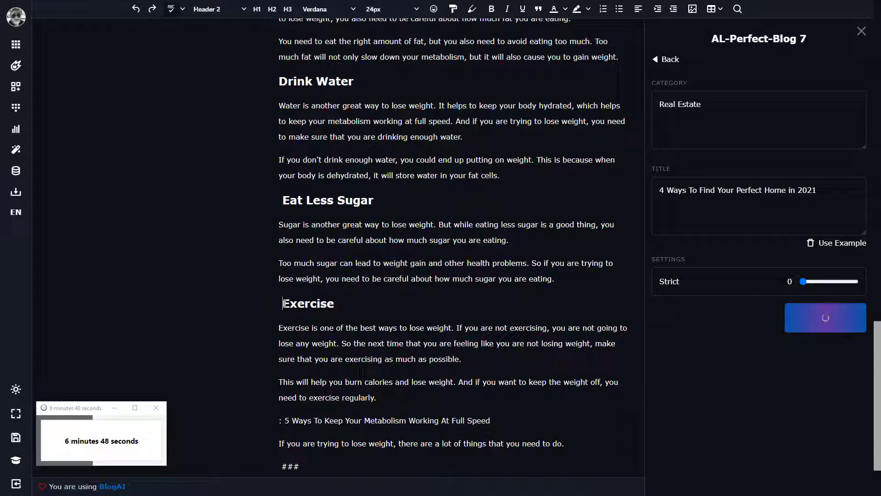
pyautogui.press('BackSpace')
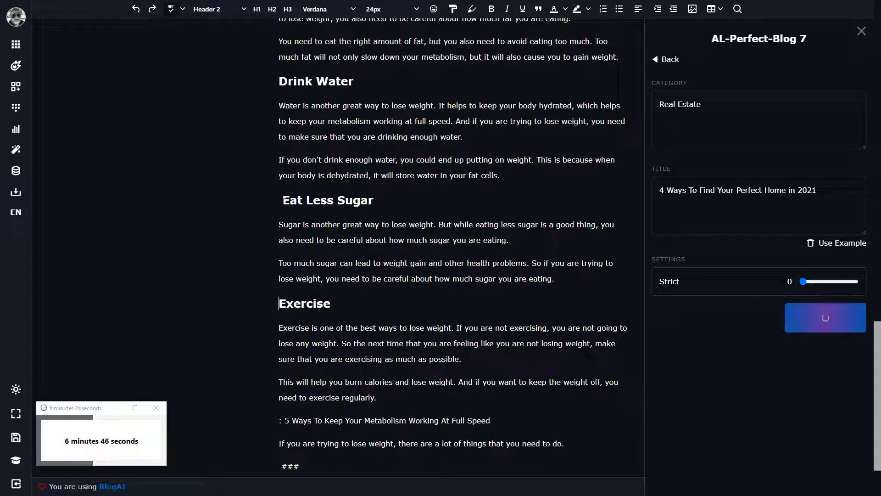
pyautogui.click(282, 200)
pyautogui.press('BackSpace')
# Step: Format the line "5 Ways To Keep Your Metabolism Working At Full Speed" as a level 2 heading
pyautogui.scroll(1, 454, 248)
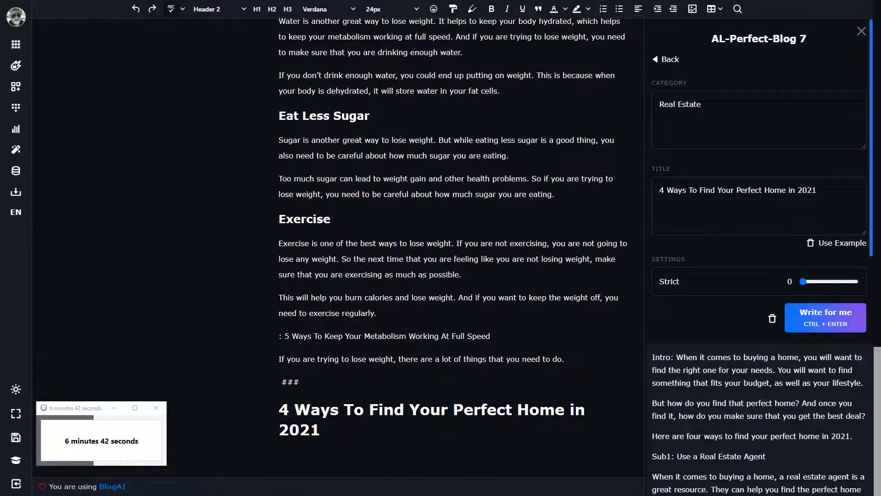
pyautogui.moveTo(490, 336); pyautogui.dragTo(284, 336)
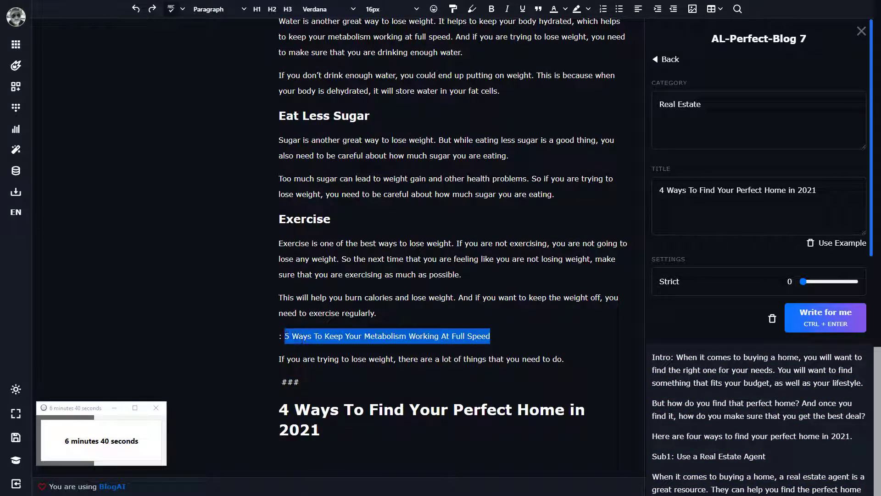
pyautogui.click(398, 316)
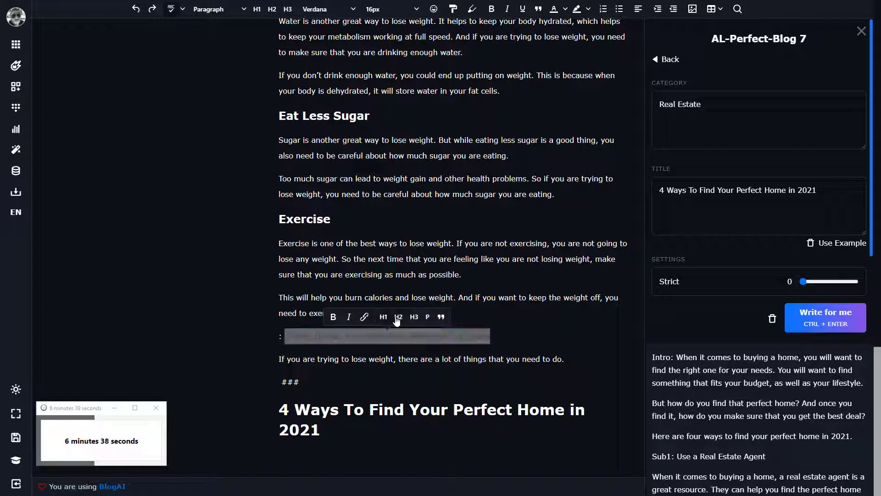
# Step: Add the generated real estate article to the document on a new line below the "4 Ways To Find Your Perfect Home in 2021" heading
pyautogui.scroll(-1, 261, 319)
pyautogui.click(361, 430)
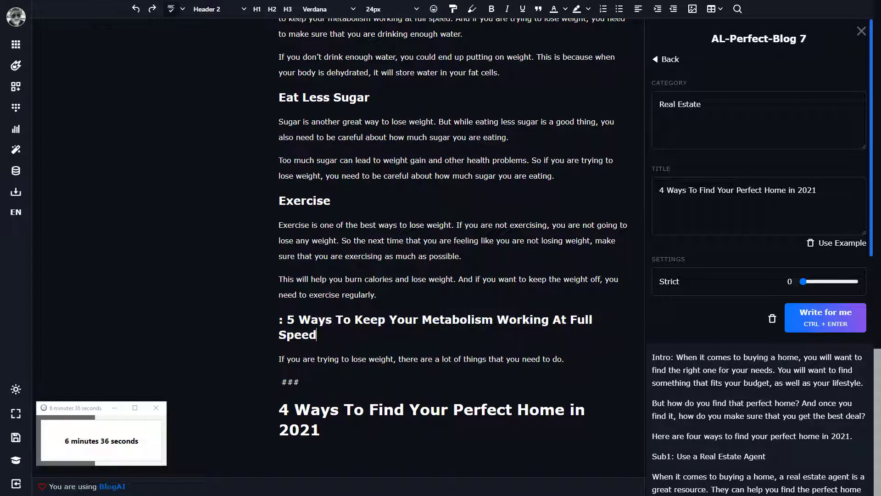
pyautogui.press('Return')
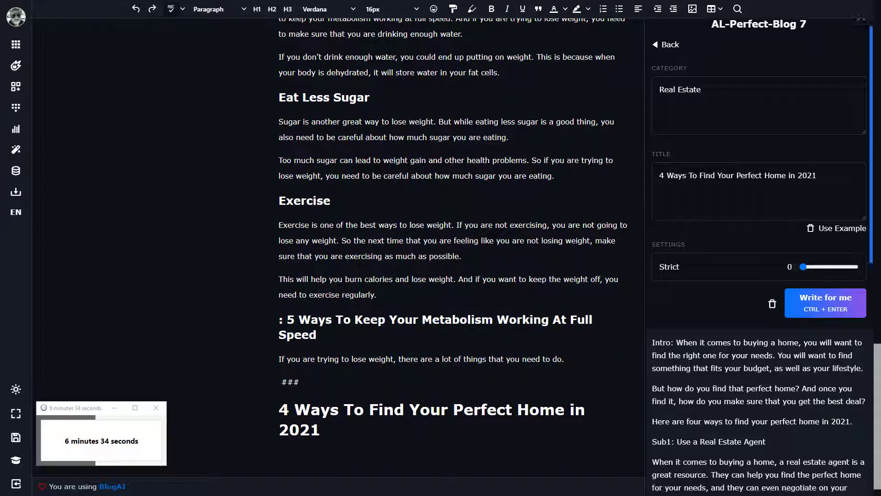
pyautogui.scroll(-4, 660, 200)
pyautogui.scroll(-10, 799, 375)
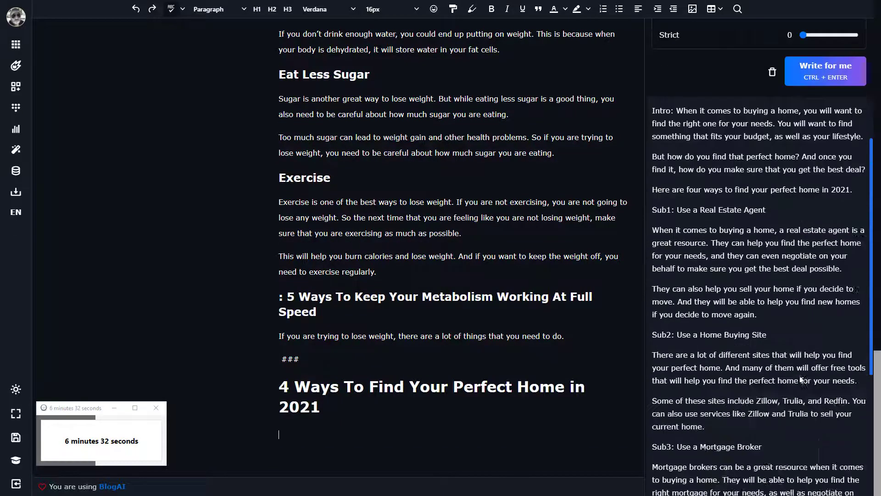
pyautogui.scroll(-1, 787, 305)
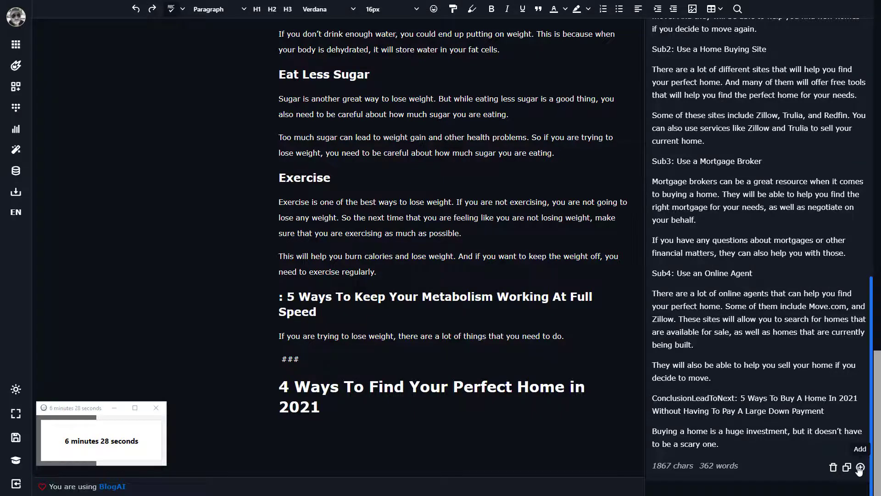
pyautogui.click(859, 468)
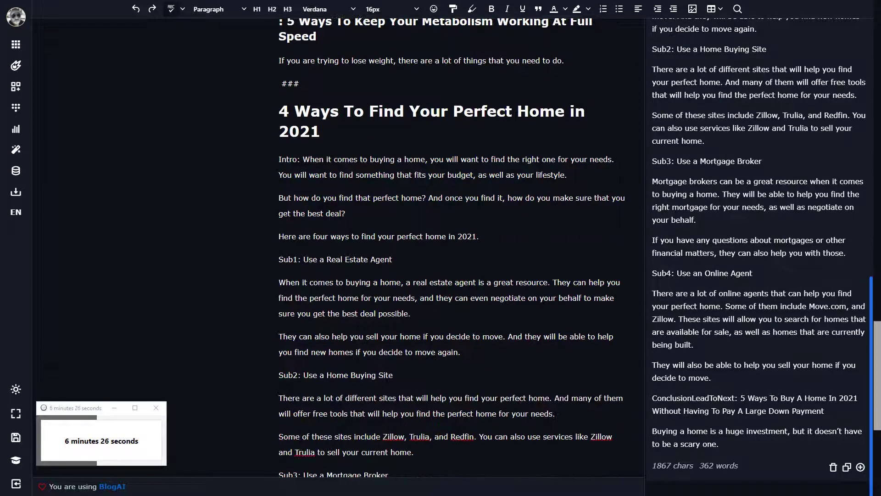
# Step: Delete the "Intro:" and "Sub1:" labels and format "Use a Real Estate Agent" as a level 2 heading
pyautogui.moveTo(304, 159); pyautogui.dragTo(257, 158)
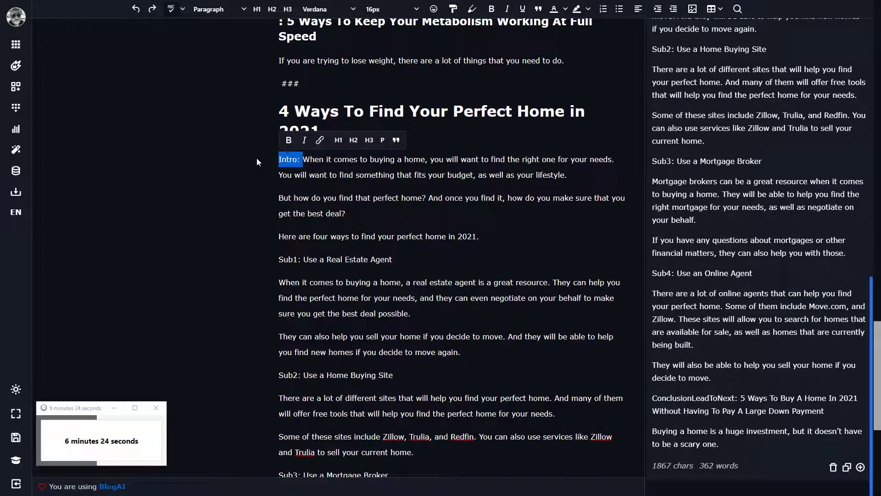
pyautogui.press('BackSpace')
pyautogui.moveTo(303, 259); pyautogui.dragTo(261, 261)
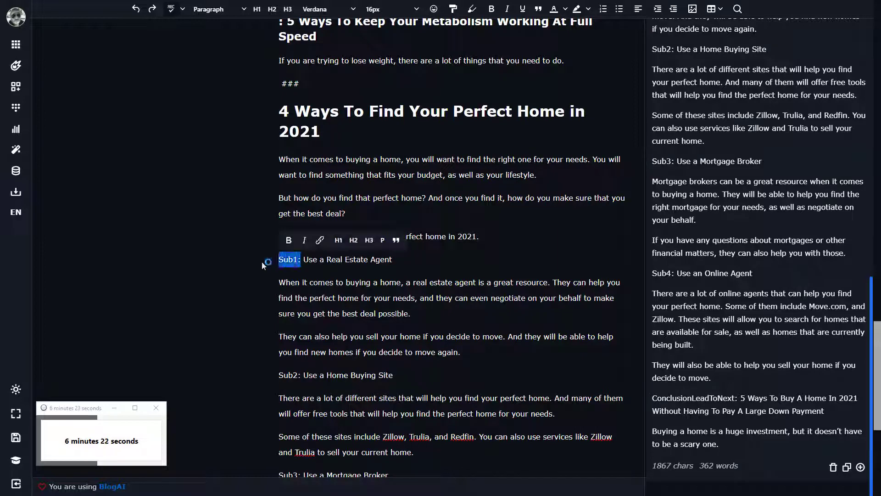
pyautogui.press('BackSpace')
pyautogui.tripleClick(270, 259)
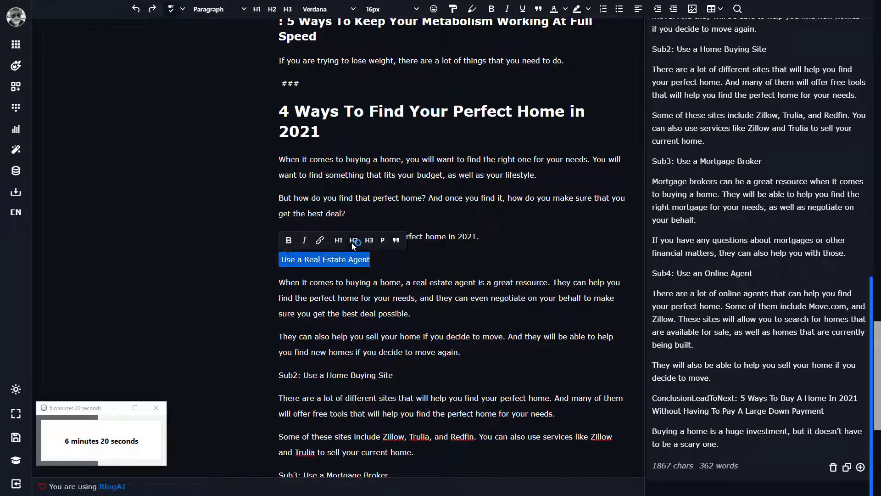
pyautogui.click(360, 240)
# Step: Delete the "Sub2:" label and format "Use a Home Buying Site" as a level 2 heading
pyautogui.scroll(-3, 352, 252)
pyautogui.click(366, 278)
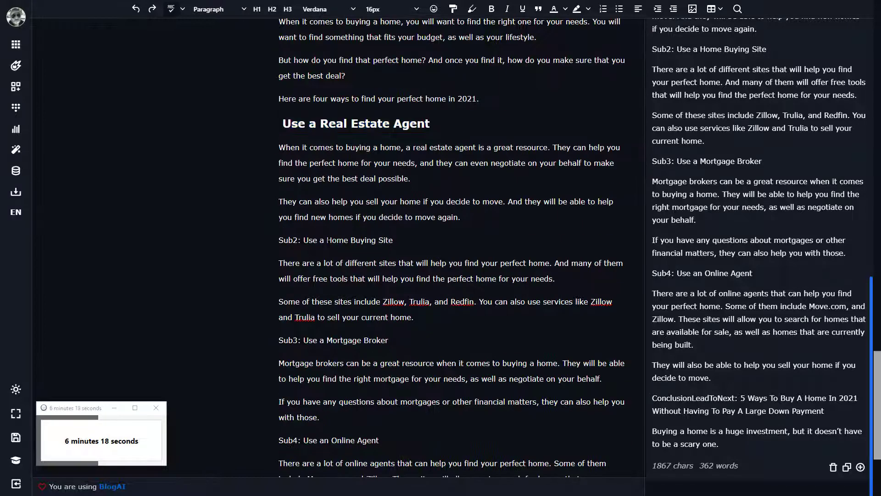
pyautogui.moveTo(303, 240); pyautogui.dragTo(269, 243)
pyautogui.press('BackSpace')
pyautogui.tripleClick(265, 242)
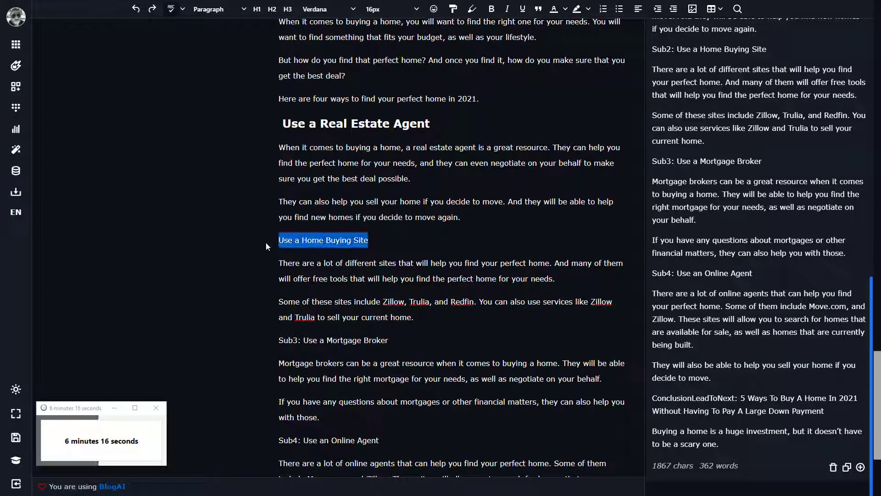
pyautogui.click(354, 221)
pyautogui.click(292, 219)
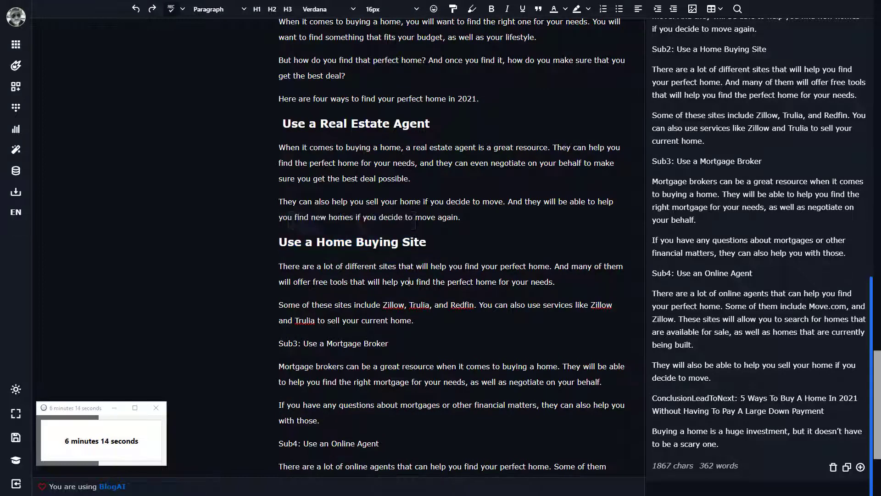
# Step: Delete the "Sub3:" label and format "Use a Mortgage Broker" as a level 2 heading
pyautogui.moveTo(304, 343); pyautogui.dragTo(268, 343)
pyautogui.press('BackSpace')
pyautogui.moveTo(364, 343); pyautogui.dragTo(279, 343)
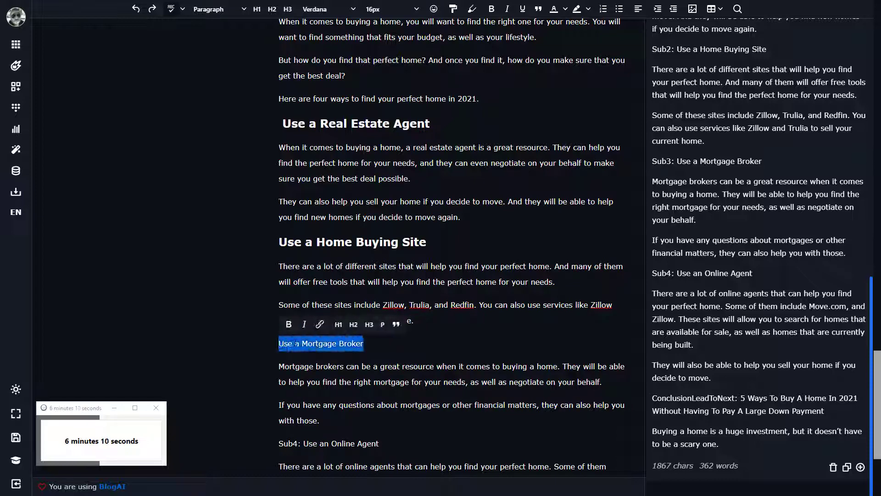
pyautogui.click(354, 326)
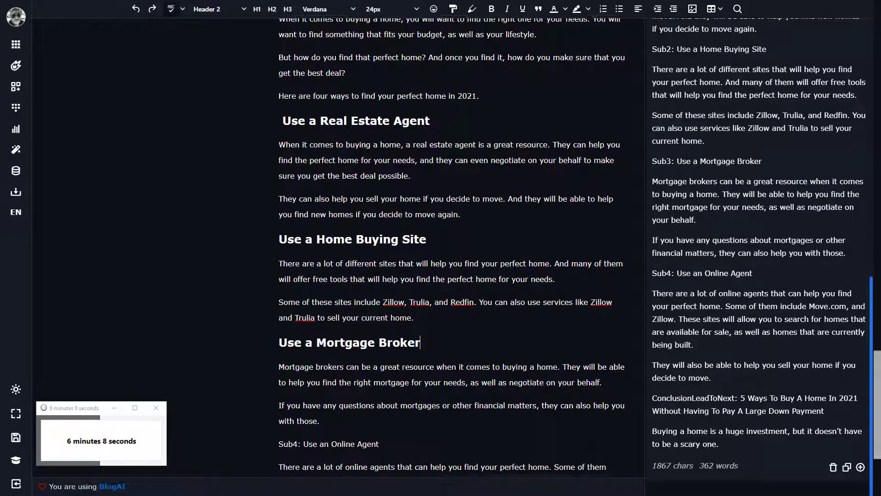
# Step: Delete the "Sub4:" label and format "Use an Online Agent" as a level 2 heading
pyautogui.scroll(-3, 452, 248)
pyautogui.moveTo(304, 273); pyautogui.dragTo(258, 277)
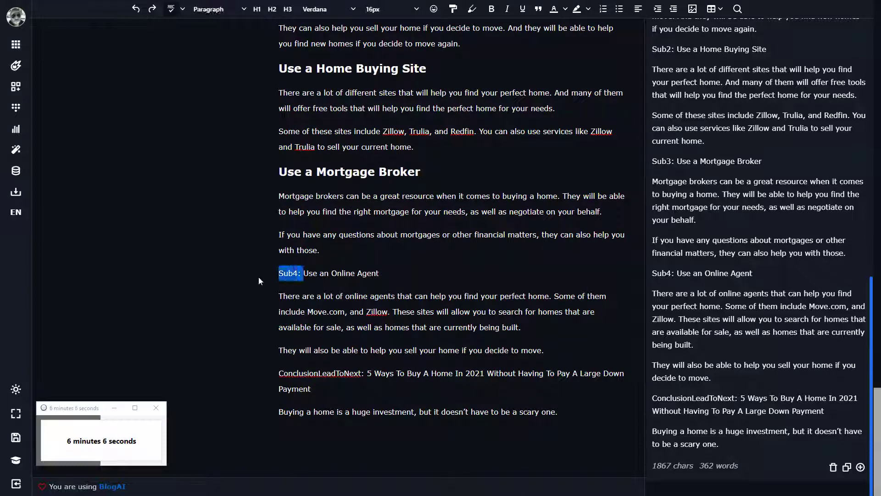
pyautogui.press('BackSpace')
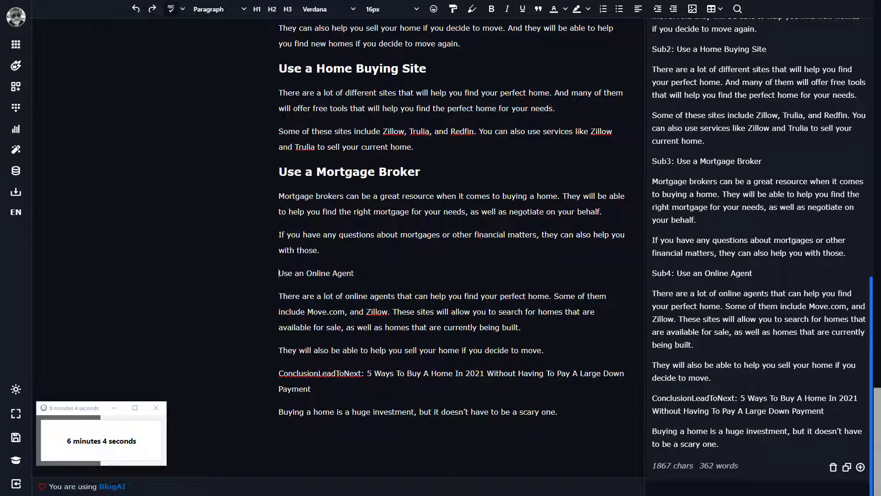
pyautogui.moveTo(354, 273); pyautogui.dragTo(273, 271)
pyautogui.click(354, 253)
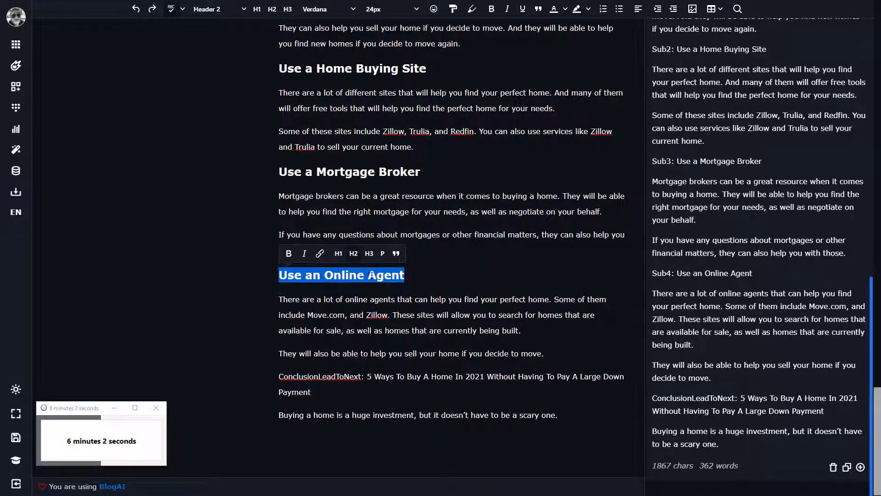
pyautogui.click(468, 272)
# Step: Delete the "ConclusionLeadToNext" paragraph and the closing sentence after it at the end of the real estate article
pyautogui.scroll(5, 505, 208)
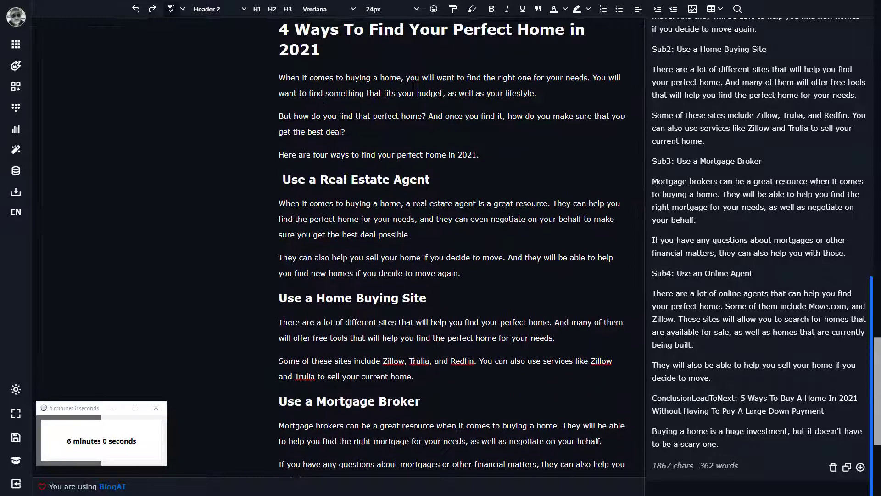
pyautogui.scroll(-2, 452, 248)
pyautogui.scroll(4, 452, 248)
pyautogui.scroll(-4, 452, 247)
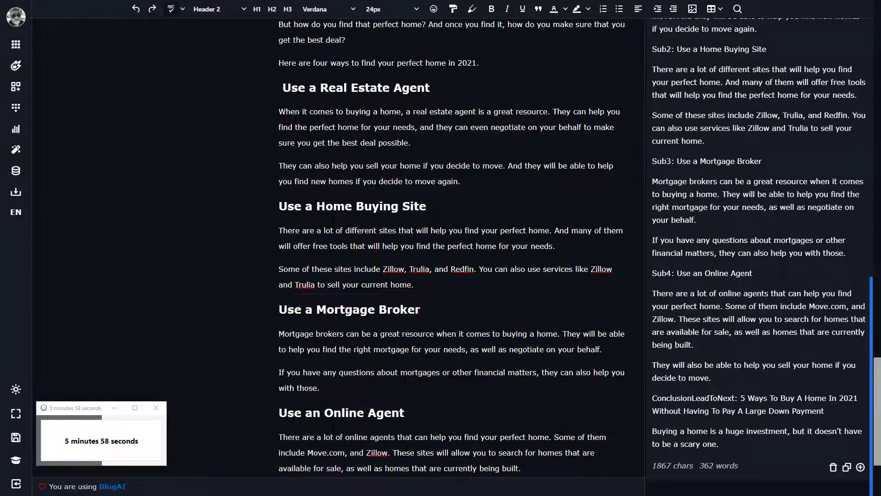
pyautogui.scroll(-3, 451, 248)
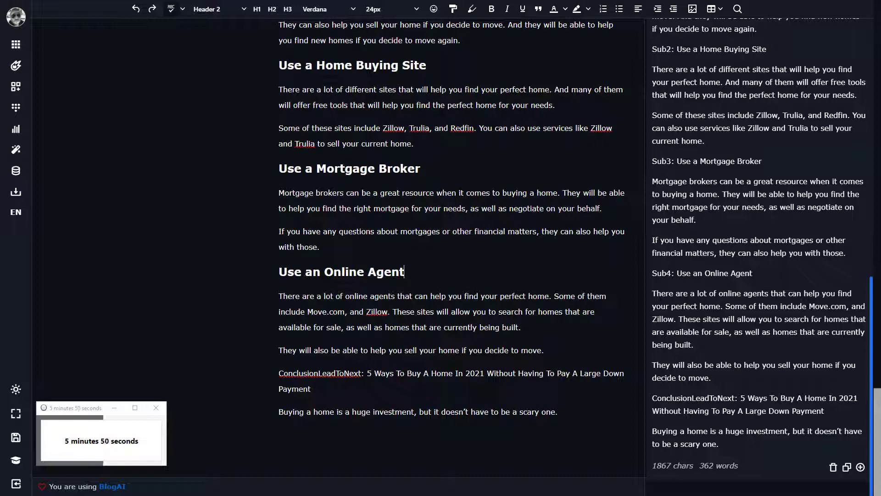
pyautogui.scroll(8, 761, 280)
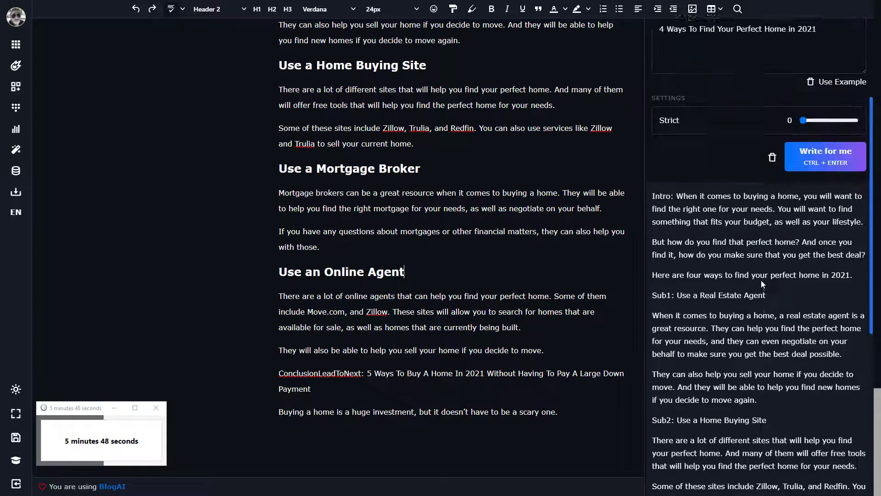
pyautogui.scroll(4, 761, 280)
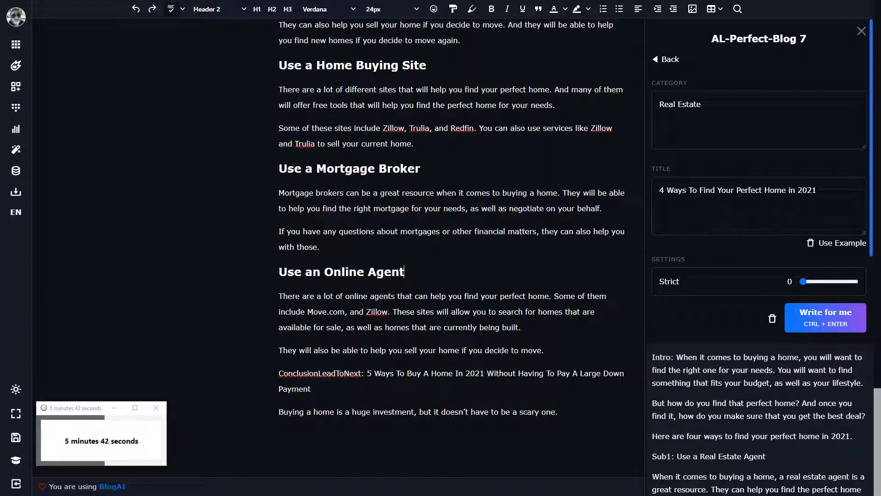
pyautogui.moveTo(558, 412); pyautogui.dragTo(366, 373)
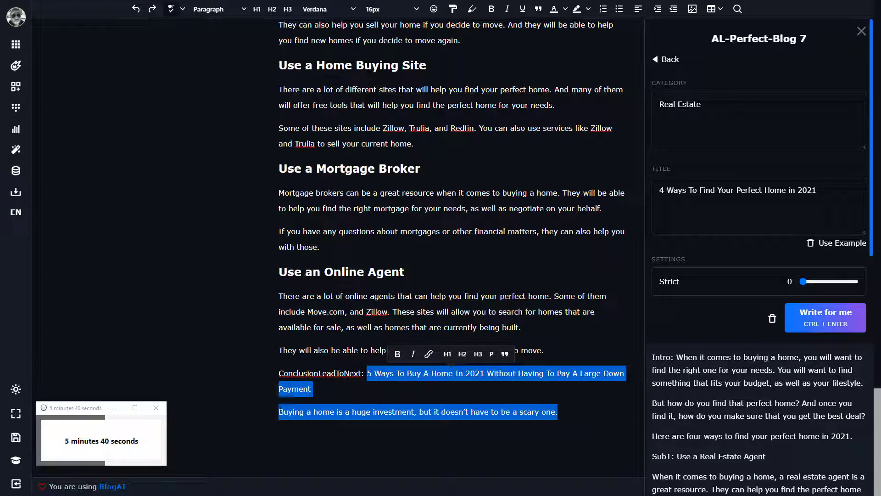
pyautogui.click(279, 411)
pyautogui.moveTo(557, 412); pyautogui.dragTo(280, 374)
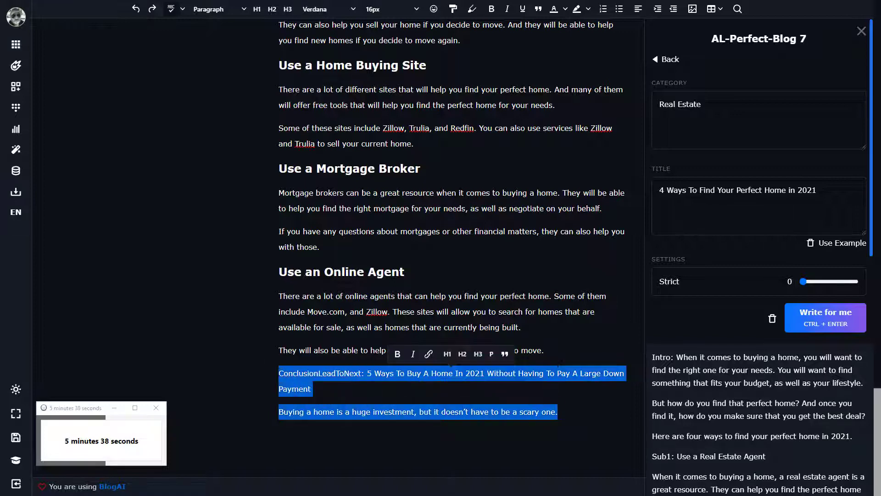
pyautogui.press('BackSpace')
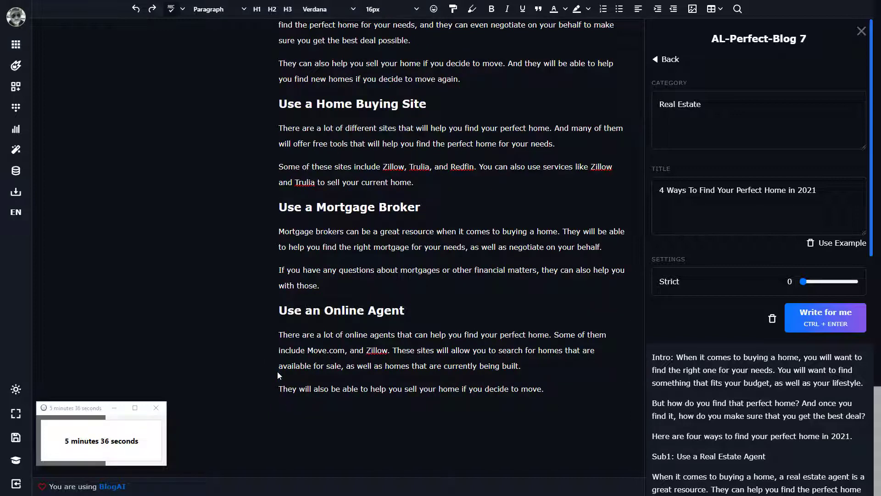
# Step: Add a "###" separator line at the end of the real estate article, matching the separators between the earlier articles
pyautogui.write('####')
pyautogui.scroll(9, 452, 248)
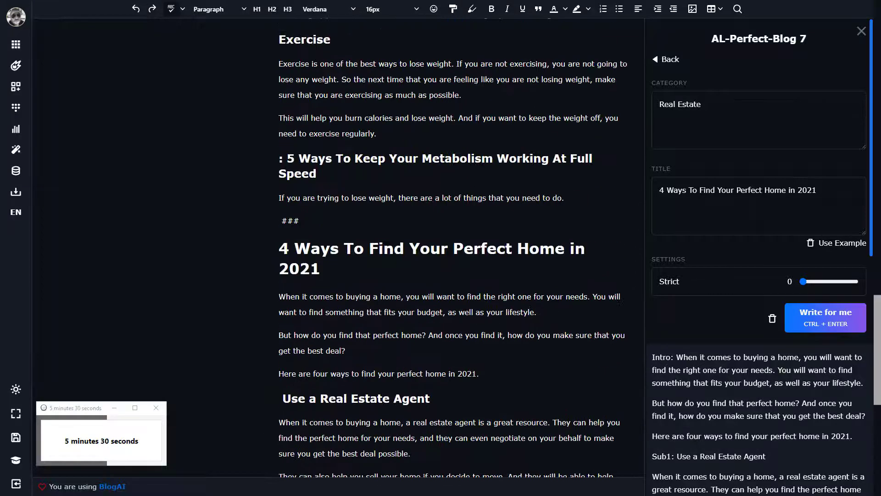
pyautogui.scroll(6, 452, 248)
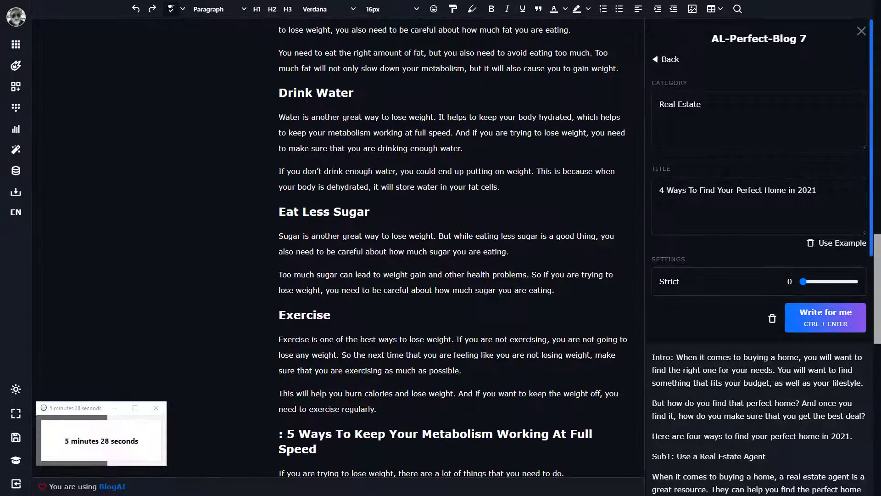
pyautogui.scroll(5, 452, 248)
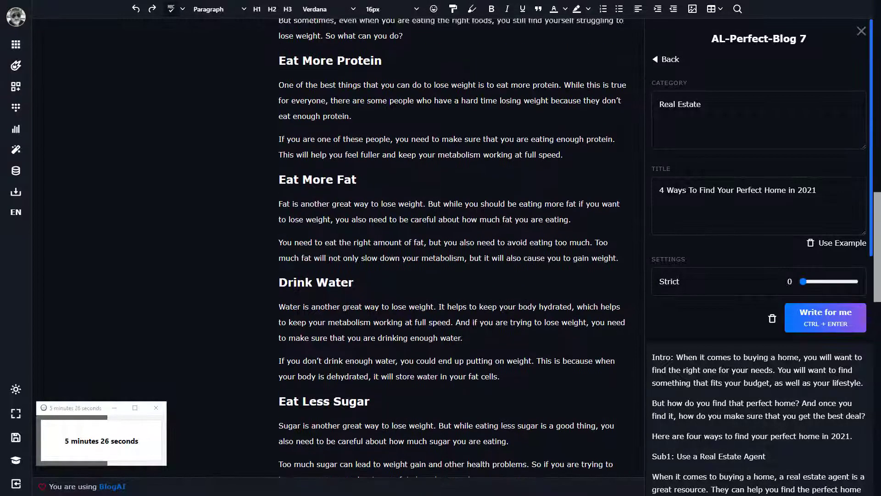
pyautogui.scroll(2, 452, 248)
pyautogui.scroll(-5, 452, 248)
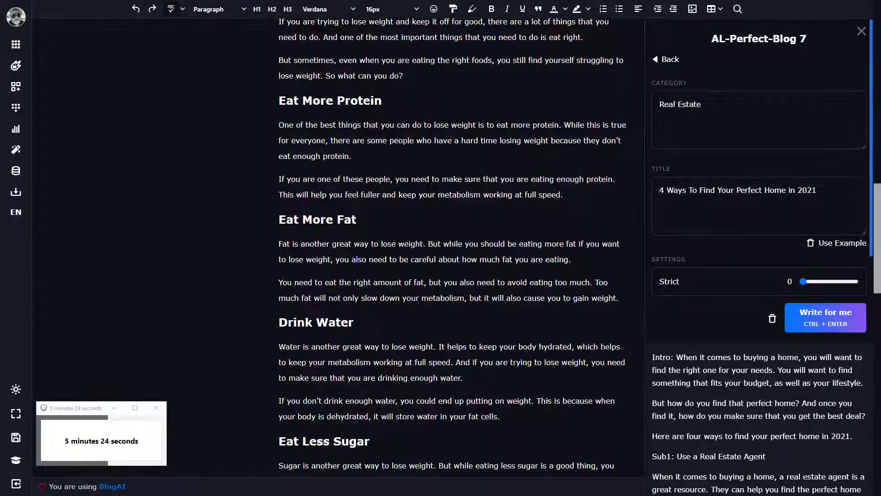
pyautogui.scroll(-3, 452, 248)
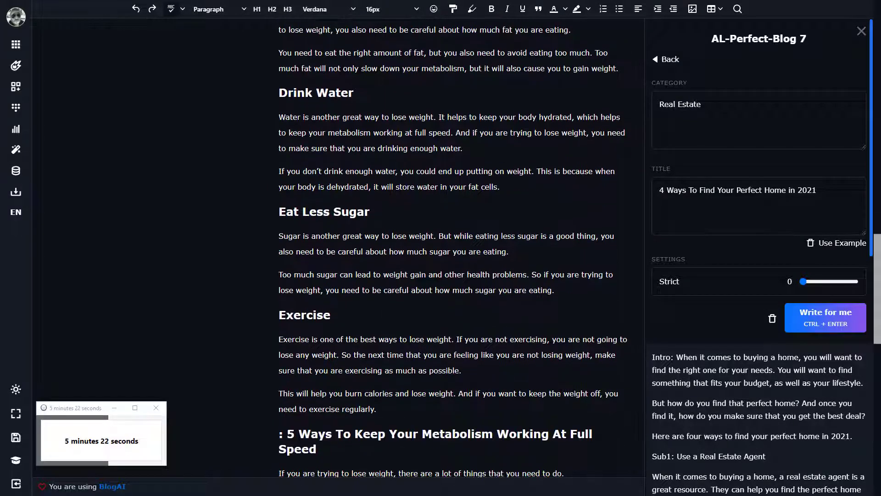
pyautogui.scroll(-11, 453, 248)
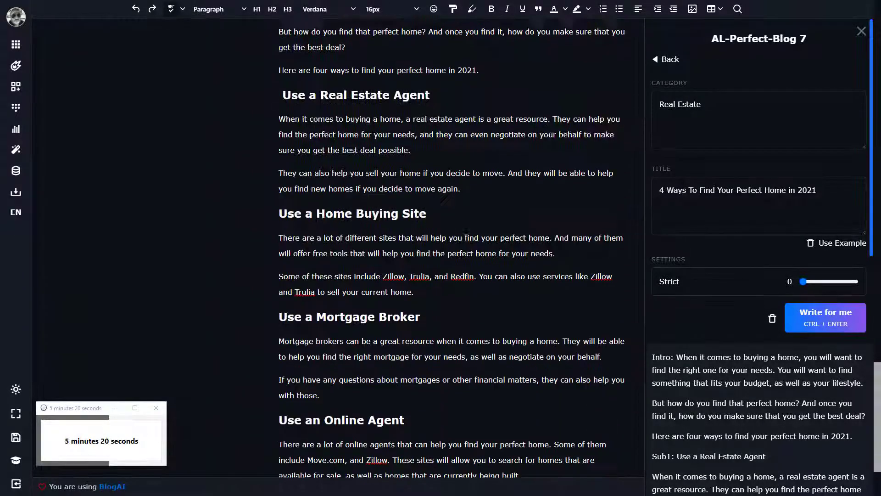
pyautogui.scroll(-3, 452, 248)
pyautogui.scroll(11, 452, 248)
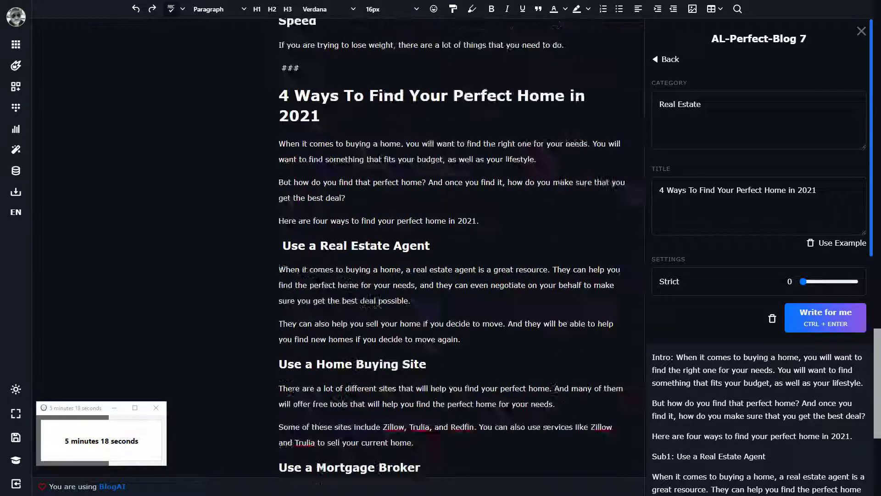
pyautogui.scroll(-10, 452, 248)
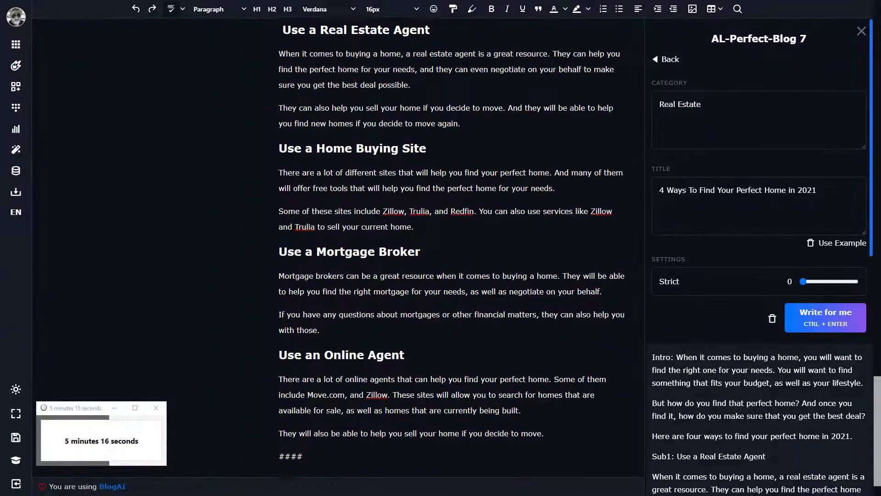
pyautogui.press('BackSpace')
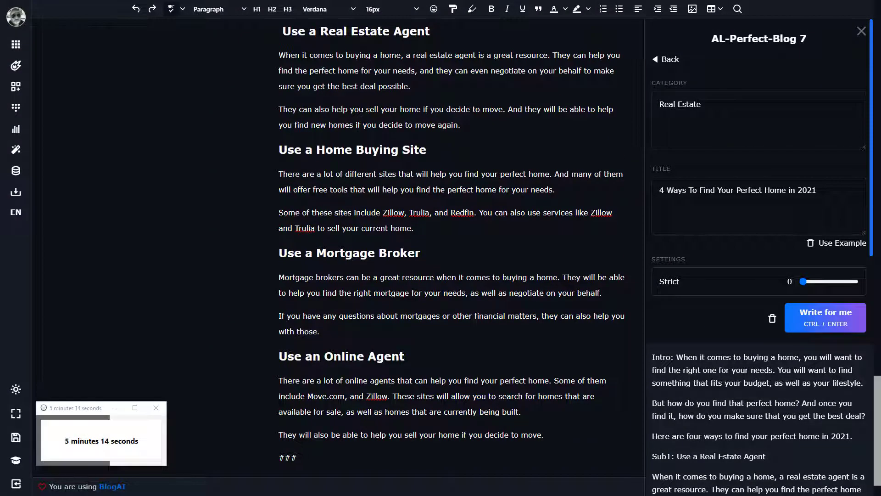
pyautogui.scroll(-1, 452, 248)
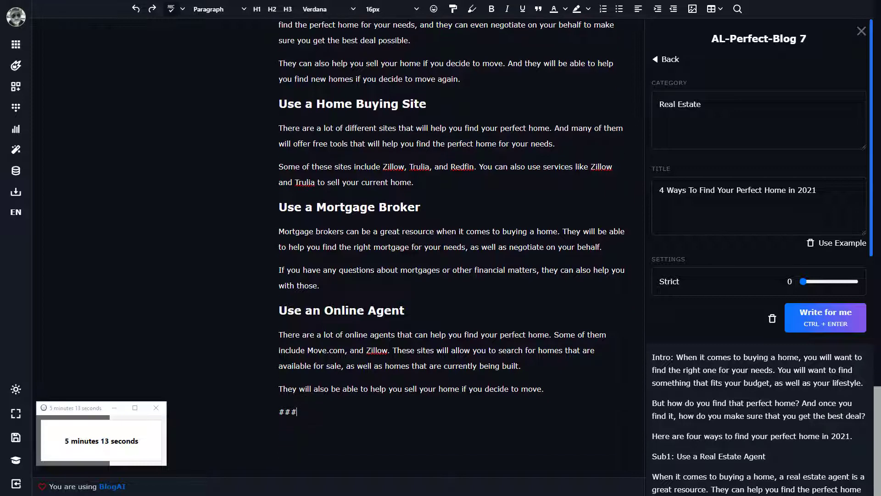
# Step: Clear the generated real estate output and empty the category and title inputs of the AI writer
pyautogui.click(773, 318)
pyautogui.click(810, 243)
pyautogui.scroll(2, 641, 253)
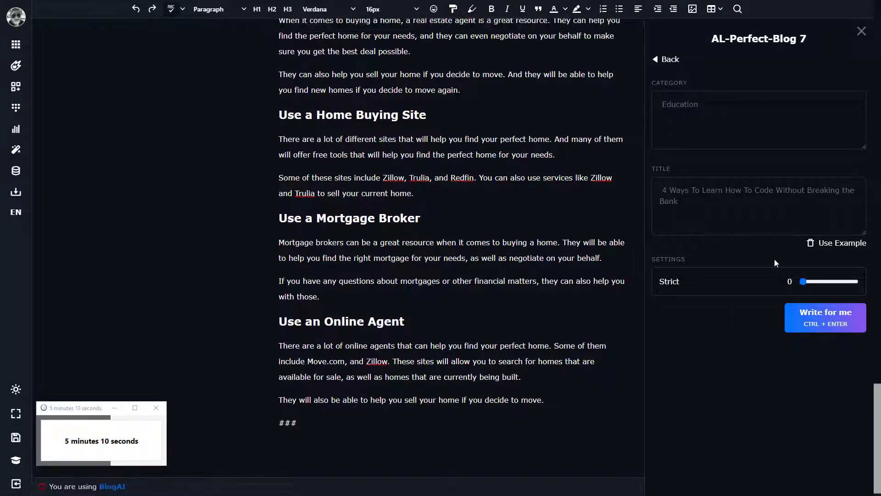
pyautogui.scroll(-2, 641, 254)
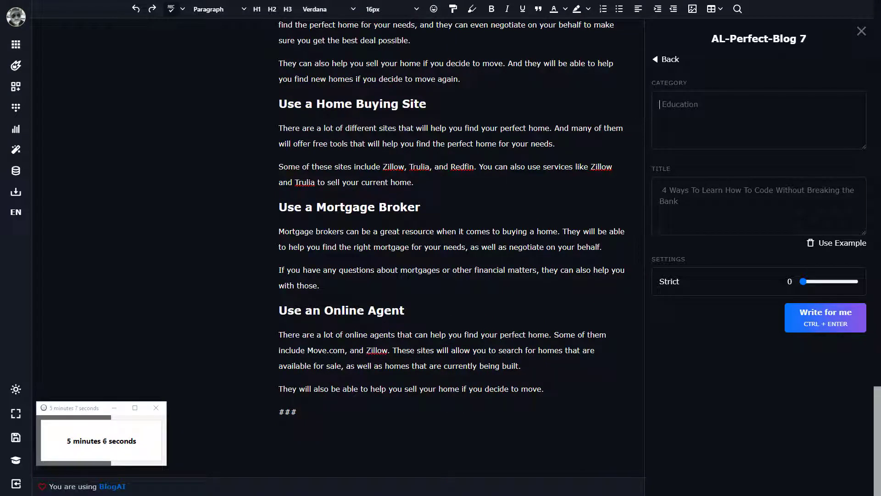
# Step: Set the article category to "Sports" and the title to "How To Play Basketball Like A Pro"
pyautogui.write('Sports')
pyautogui.write('Hpw')
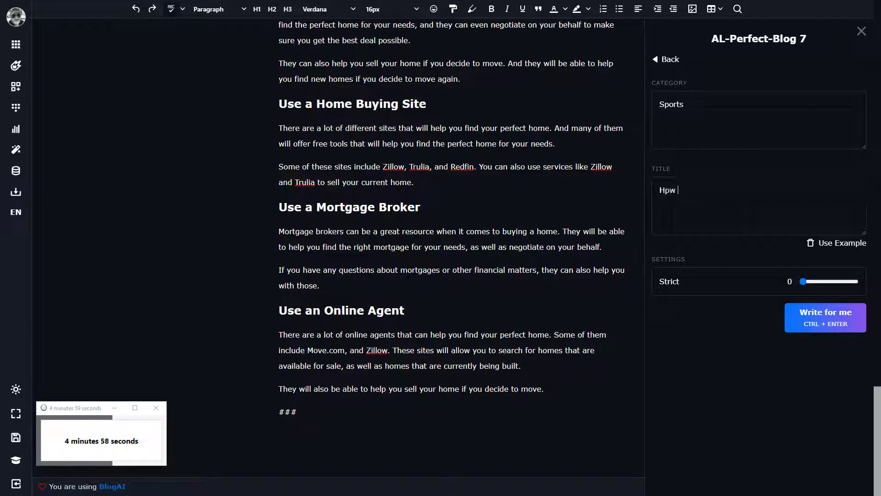
pyautogui.press('BackSpace')
pyautogui.press('BackSpace')
pyautogui.press('BackSpace')
pyautogui.write('ow to')
pyautogui.press('BackSpace')
pyautogui.press('BackSpace')
pyautogui.press('BackSpace')
pyautogui.write('To Play Soccer')
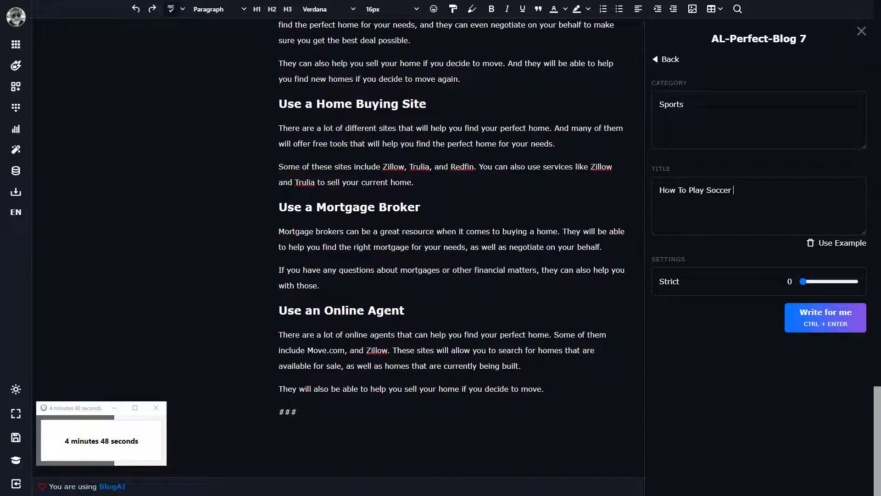
pyautogui.press('BackSpace')
pyautogui.press('BackSpace')
pyautogui.press('BackSpace')
pyautogui.press('BackSpace')
pyautogui.press('BackSpace')
pyautogui.write('Basketball Like a Pro')
pyautogui.hotkey('shift', 'Right')
pyautogui.write('A')
pyautogui.press('End')
# Step: Copy the basketball title into the document below the "###" line as a level 1 heading, with a new line after it
pyautogui.hotkey('ctrl', 'a')
pyautogui.hotkey('ctrl', 'c')
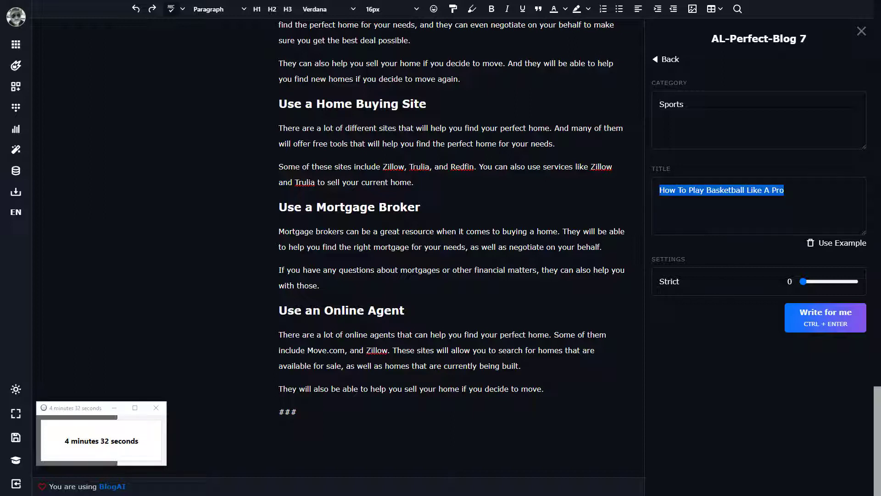
pyautogui.click(281, 434)
pyautogui.hotkey('ctrl', 'v')
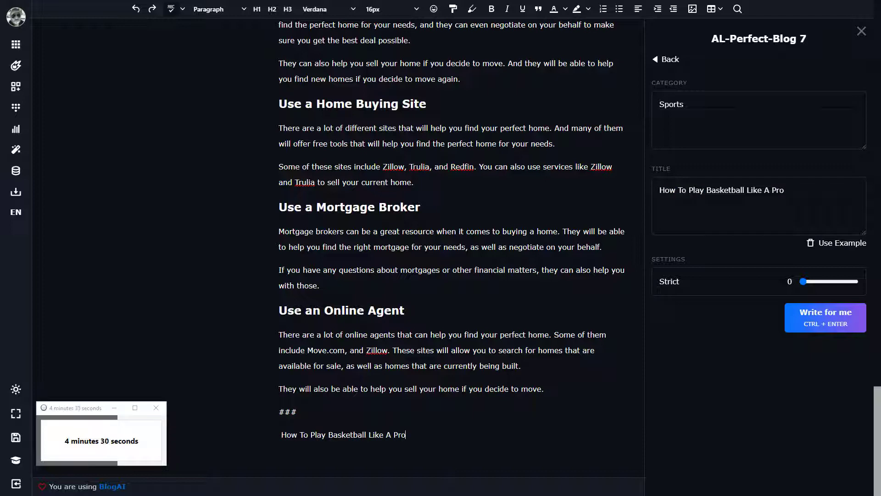
pyautogui.hotkey('shift', 'Home')
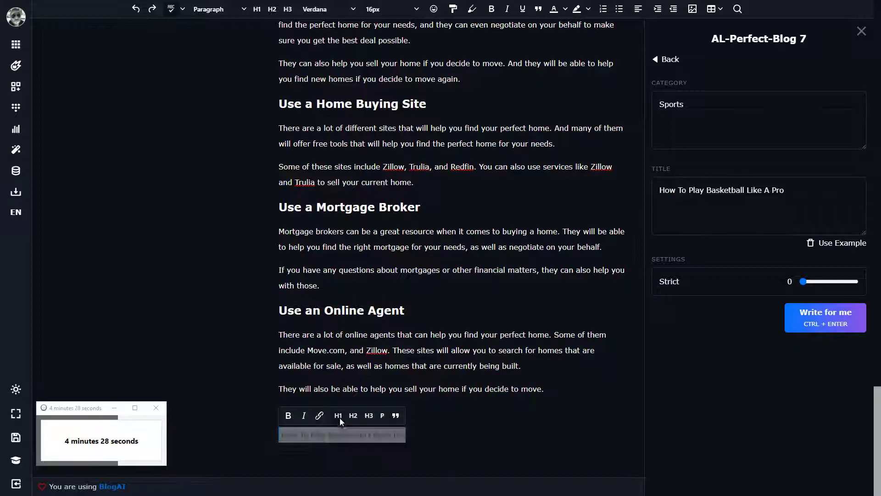
pyautogui.click(338, 416)
pyautogui.press('End')
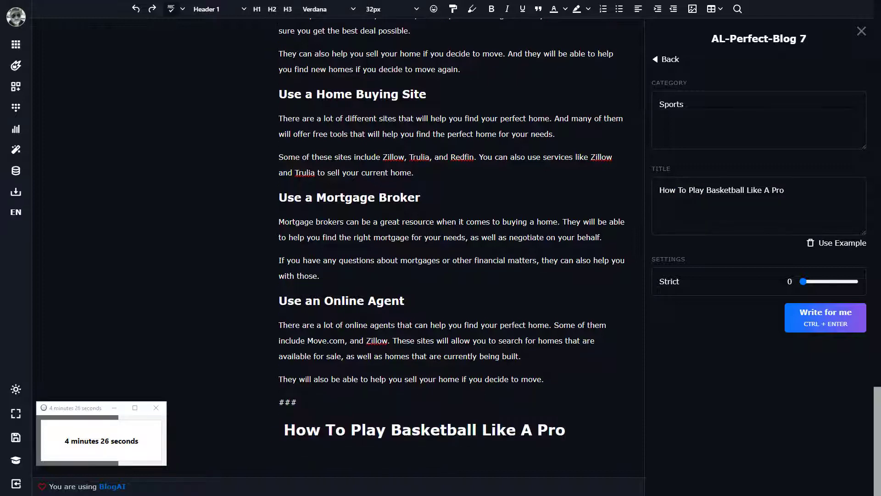
pyautogui.press('Return')
pyautogui.scroll(-1, 550, 432)
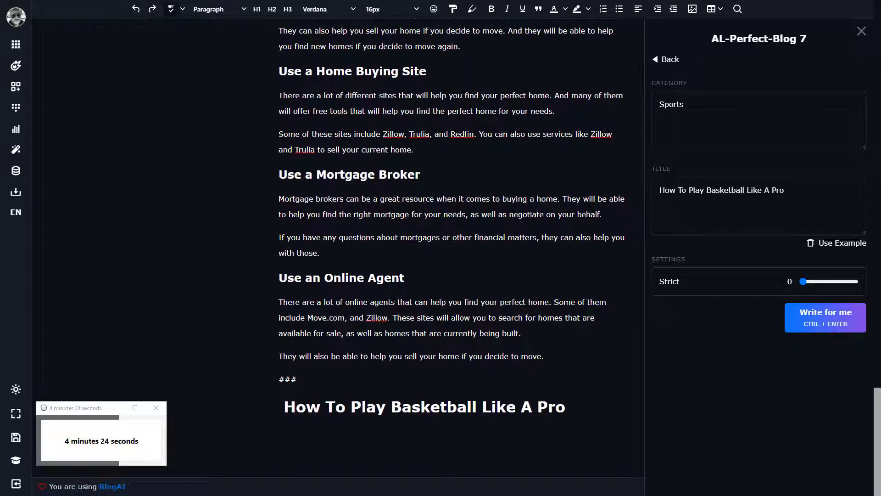
# Step: Generate the article for "How To Play Basketball Like A Pro" and look over the earlier articles while it is written
pyautogui.click(823, 327)
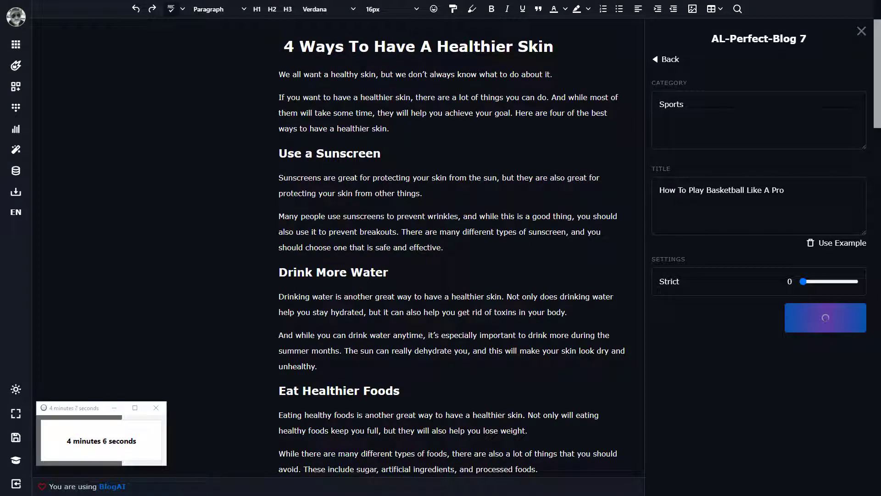
pyautogui.moveTo(423, 194); pyautogui.dragTo(276, 175)
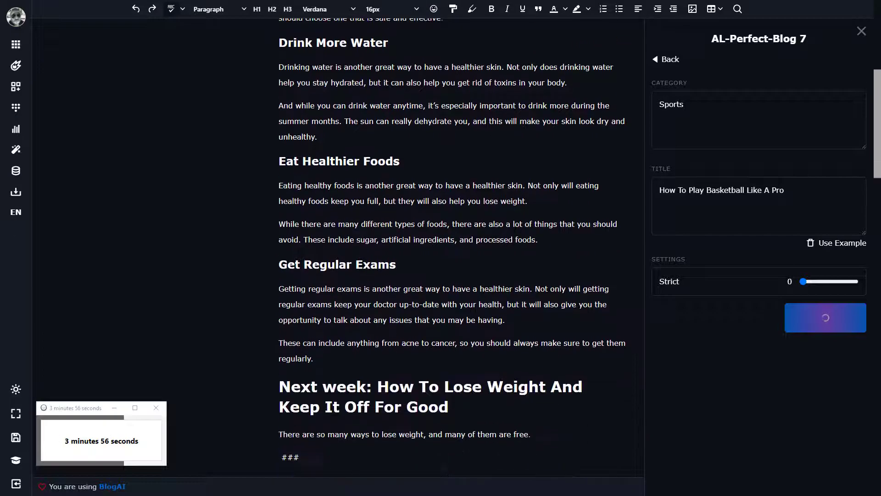
pyautogui.moveTo(529, 201); pyautogui.dragTo(263, 178)
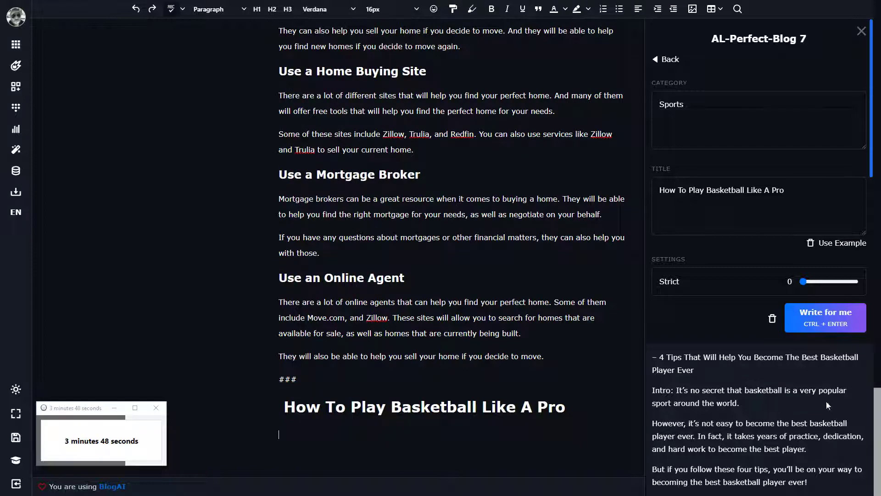
# Step: Insert the generated basketball article into the document below its heading
pyautogui.scroll(-5, 826, 401)
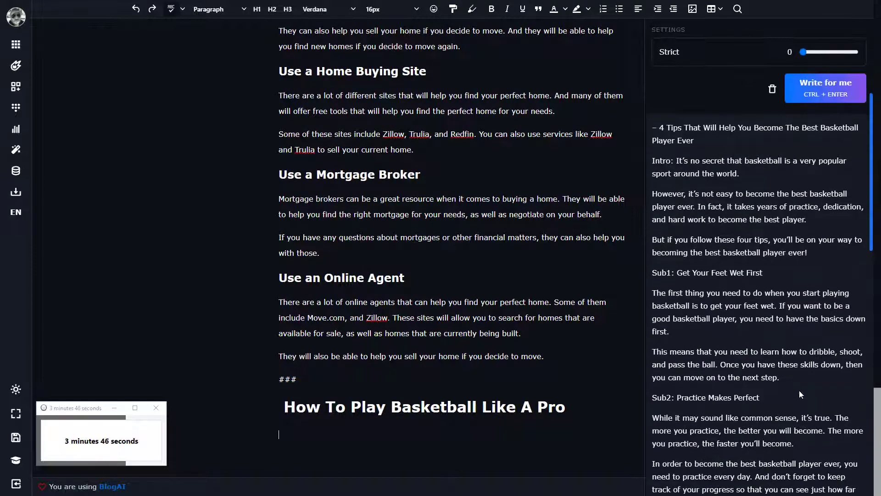
pyautogui.scroll(-15, 799, 390)
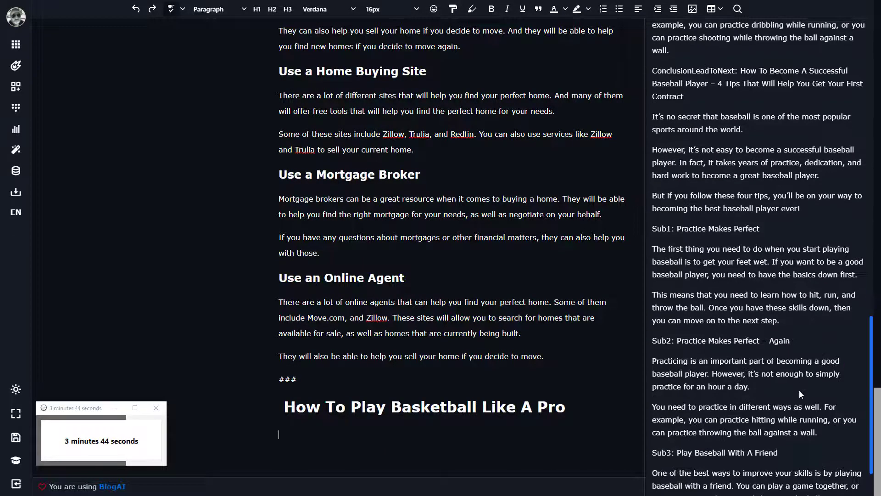
pyautogui.scroll(-3, 799, 394)
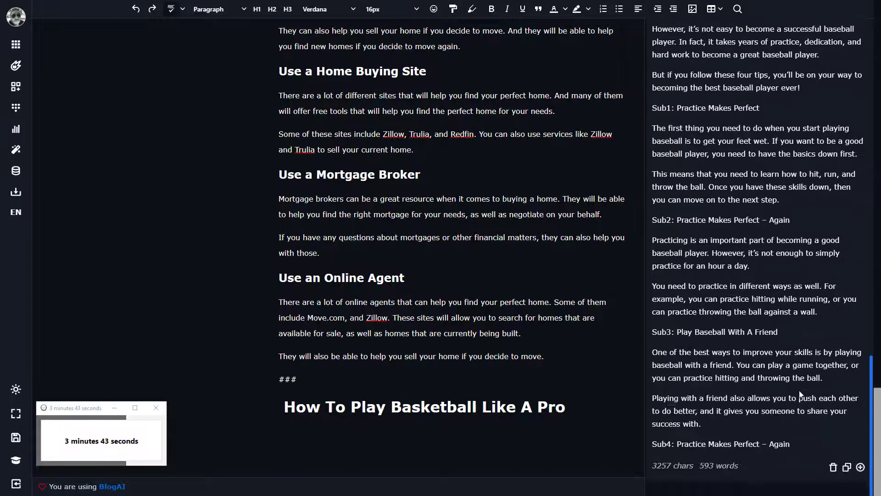
pyautogui.click(860, 468)
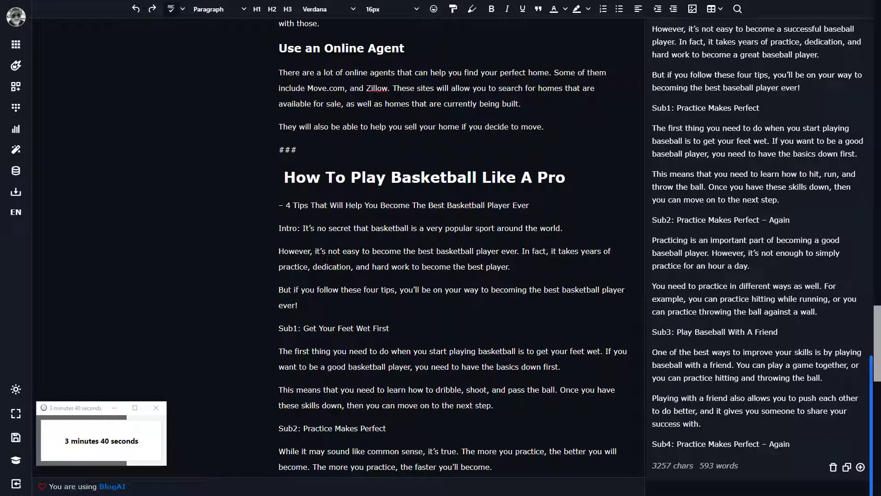
pyautogui.scroll(1, 453, 248)
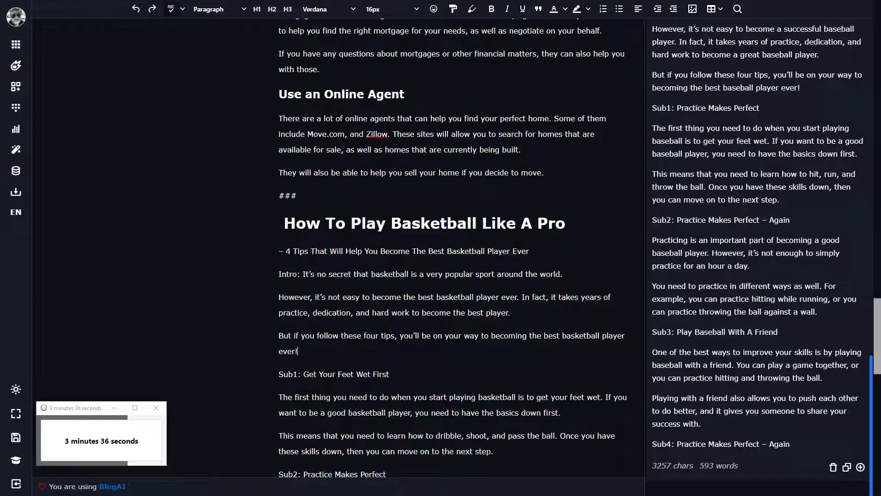
# Step: Replace the basketball article's main heading with its tagline "4 Tips That Will Help You Become The Best Basketball Player Ever"
pyautogui.scroll(3, 452, 248)
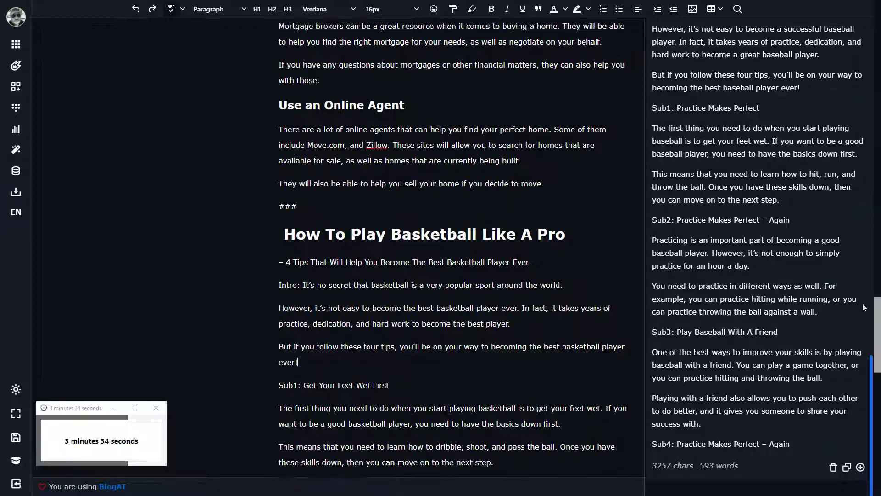
pyautogui.scroll(3, 706, 245)
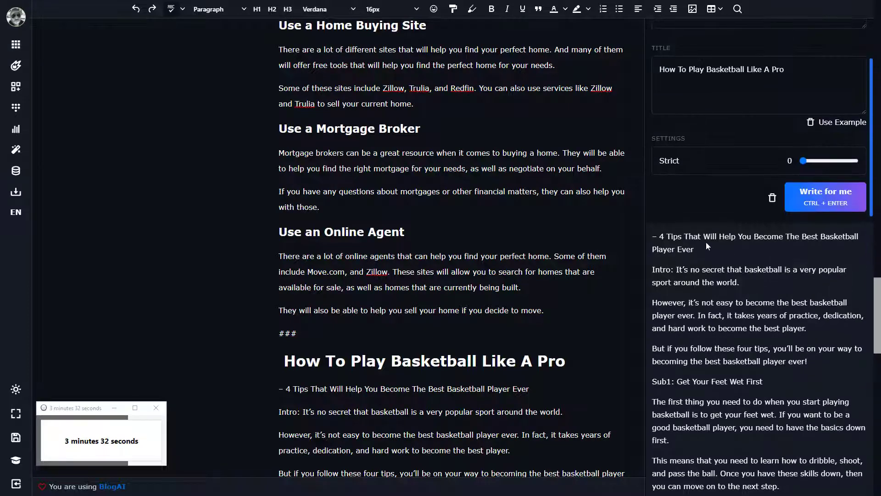
pyautogui.moveTo(682, 249); pyautogui.dragTo(660, 240)
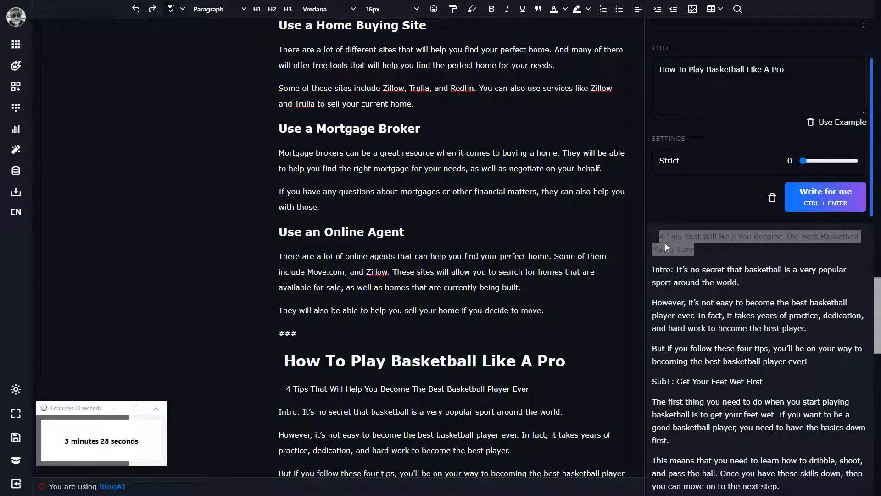
pyautogui.scroll(-3, 452, 257)
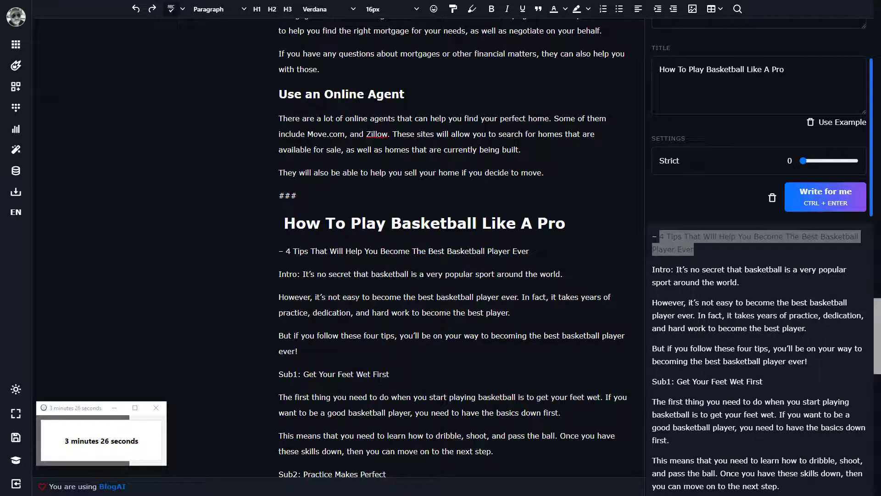
pyautogui.moveTo(286, 251); pyautogui.dragTo(529, 251)
pyautogui.hotkey('ctrl', 'c')
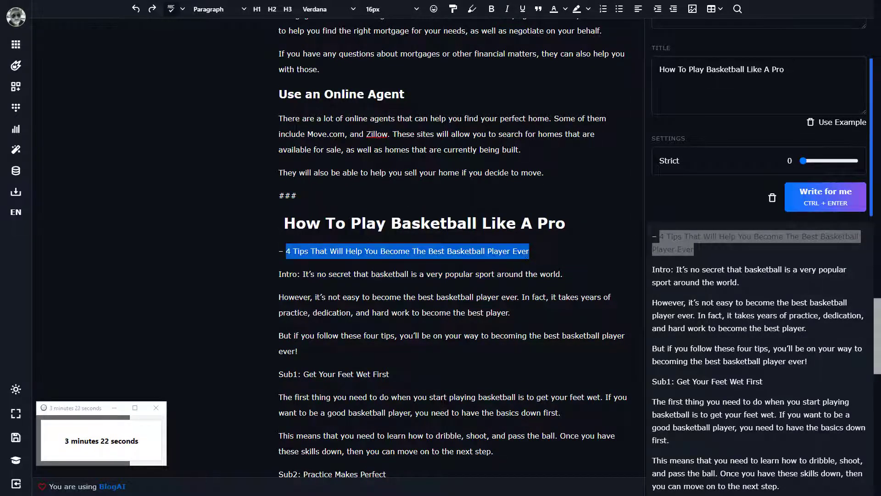
pyautogui.click(294, 223)
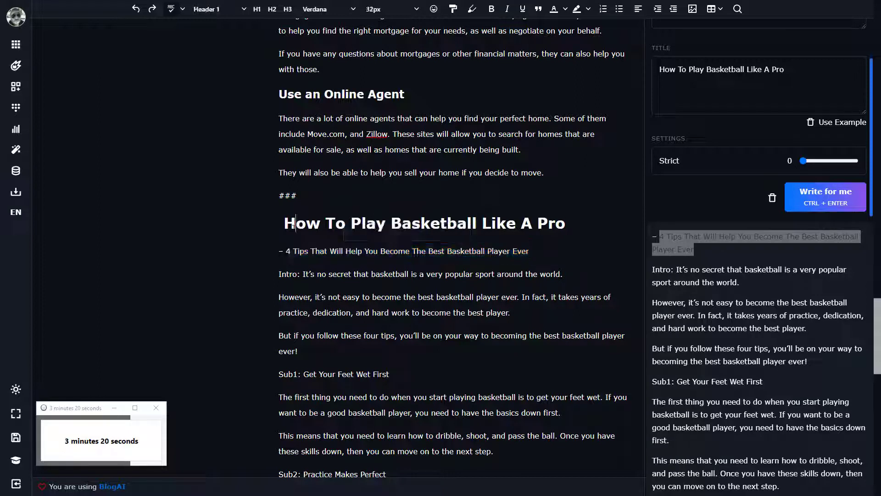
pyautogui.moveTo(285, 223); pyautogui.dragTo(566, 223)
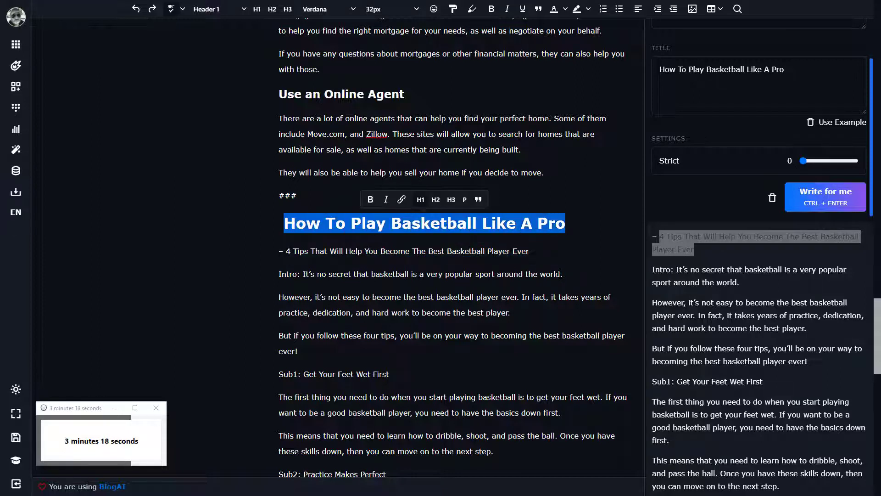
pyautogui.hotkey('ctrl', 'v')
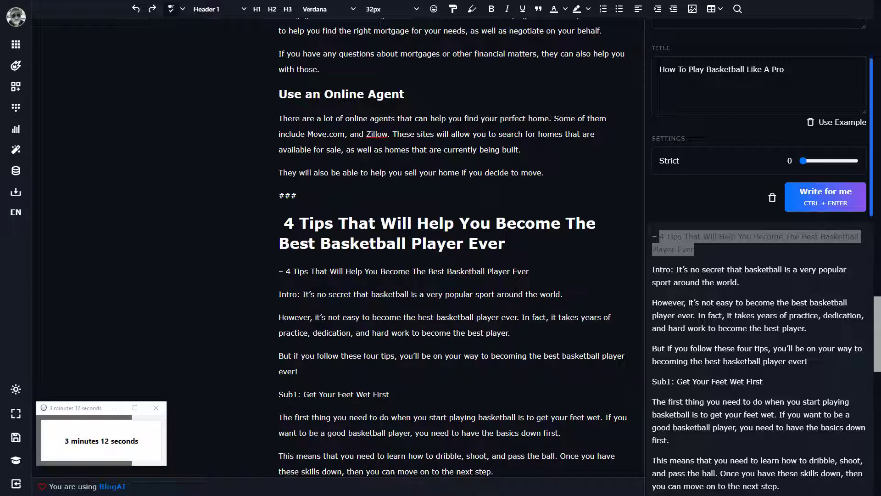
# Step: Delete the duplicate tagline below the basketball heading and the "Intro:" label from the opening paragraph
pyautogui.click(456, 271)
pyautogui.moveTo(532, 271); pyautogui.dragTo(254, 265)
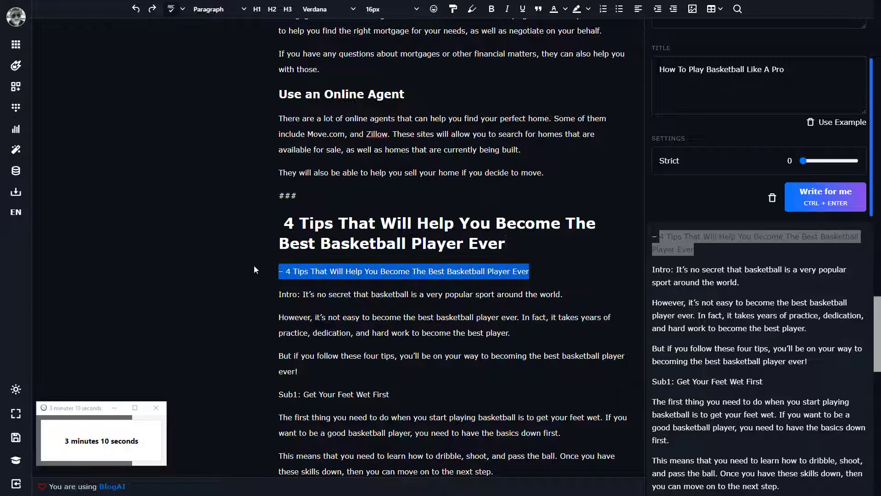
pyautogui.press('BackSpace')
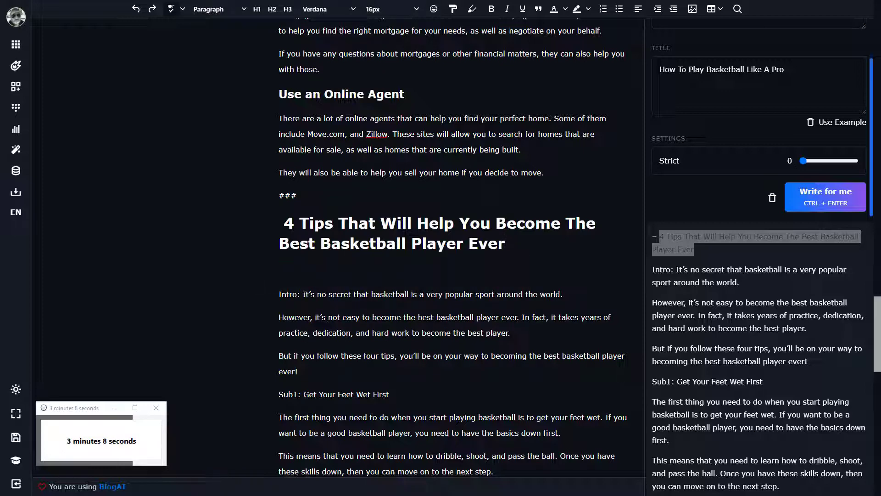
pyautogui.moveTo(302, 294); pyautogui.dragTo(271, 296)
pyautogui.press('BackSpace')
# Step: Remove the "Sub1:" label from "Get Your Feet Wet First" and format the line as a level 2 heading
pyautogui.scroll(-4, 271, 296)
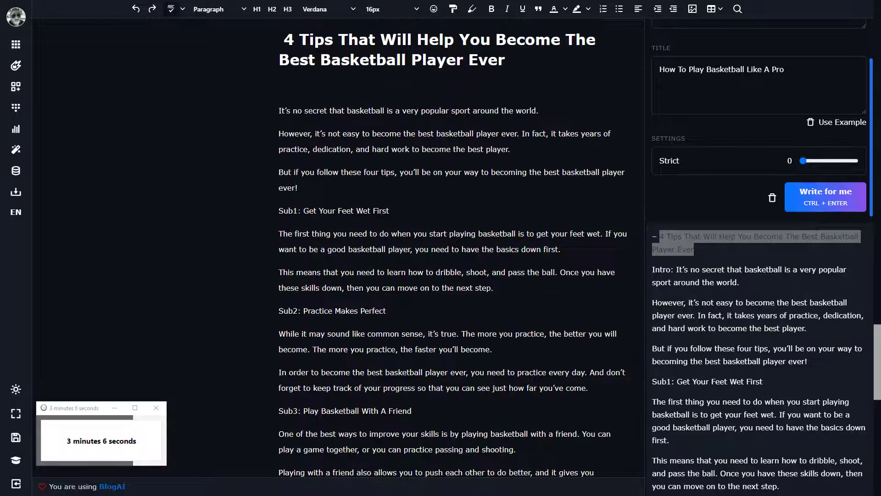
pyautogui.moveTo(304, 211); pyautogui.dragTo(265, 212)
pyautogui.press('BackSpace')
pyautogui.moveTo(364, 211); pyautogui.dragTo(250, 209)
pyautogui.click(350, 194)
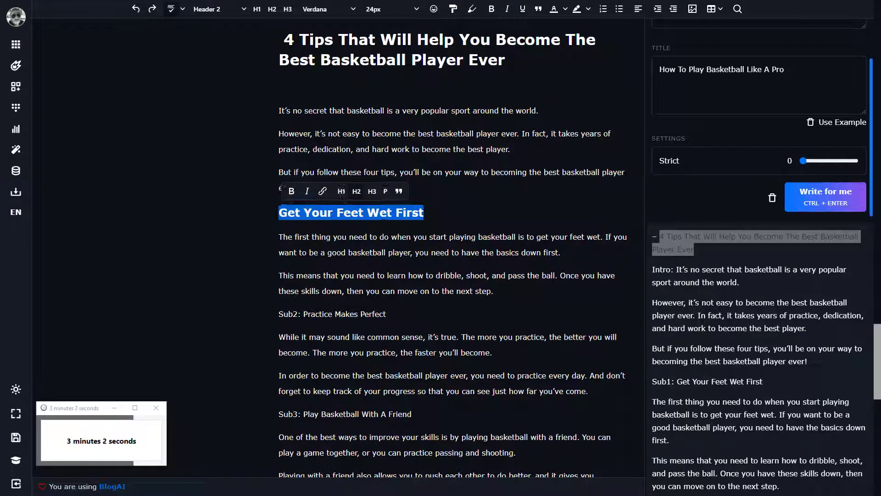
pyautogui.click(285, 216)
# Step: Format the basketball article's "Practice Makes Perfect" line as a level 2 heading and remove its "Sub2:" label
pyautogui.scroll(-2, 321, 229)
pyautogui.moveTo(388, 222); pyautogui.dragTo(246, 228)
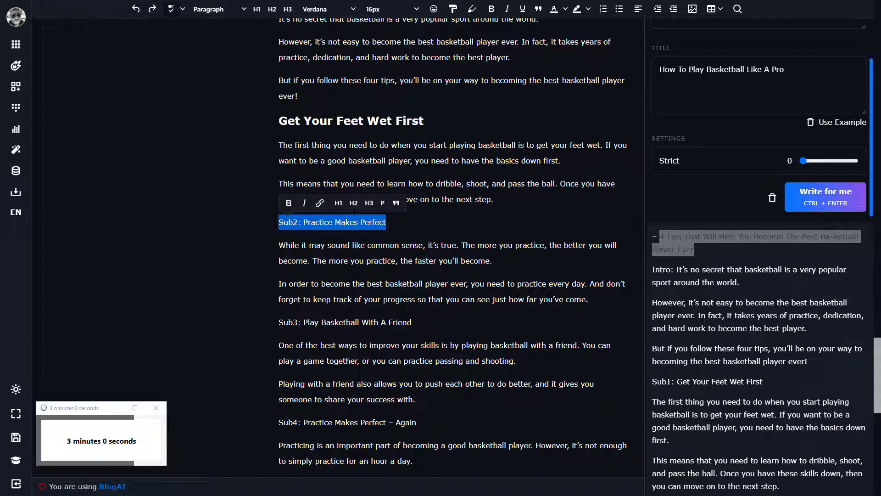
pyautogui.click(351, 205)
pyautogui.click(329, 247)
pyautogui.click(323, 223)
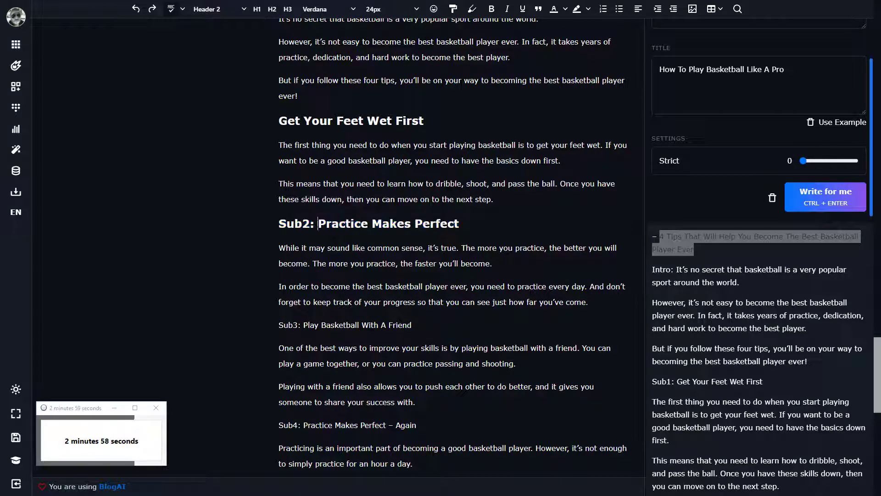
pyautogui.moveTo(322, 224); pyautogui.dragTo(277, 225)
pyautogui.press('BackSpace')
# Step: Remove the "Sub3:" label from "Play Basketball With A Friend" and format the line as a level 2 heading
pyautogui.scroll(-3, 322, 229)
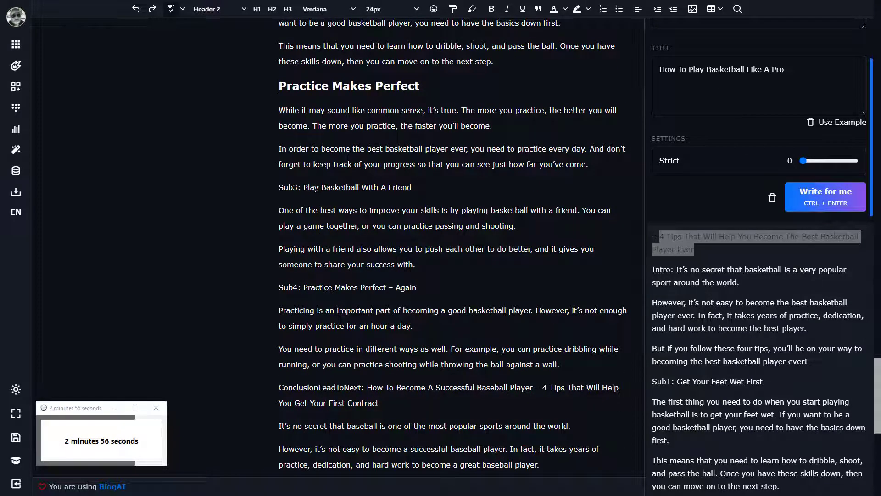
pyautogui.moveTo(306, 186); pyautogui.dragTo(258, 185)
pyautogui.press('BackSpace')
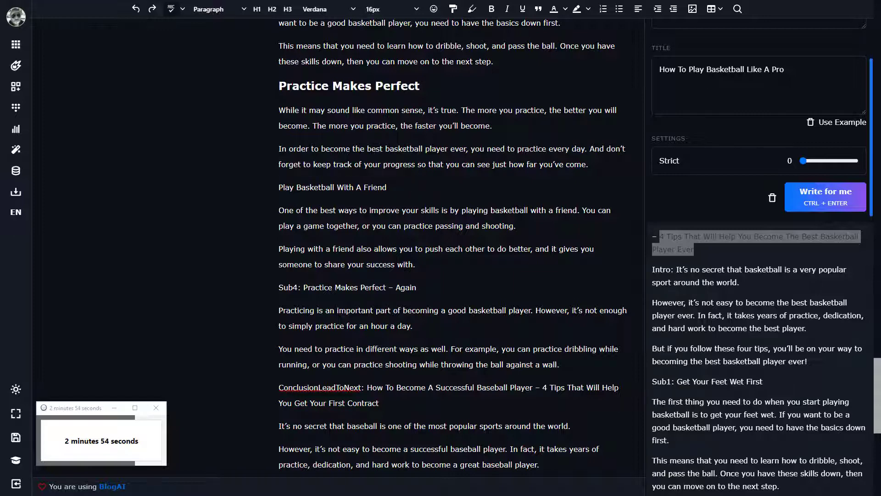
pyautogui.hotkey('shift', 'End')
pyautogui.scroll(-2, 362, 185)
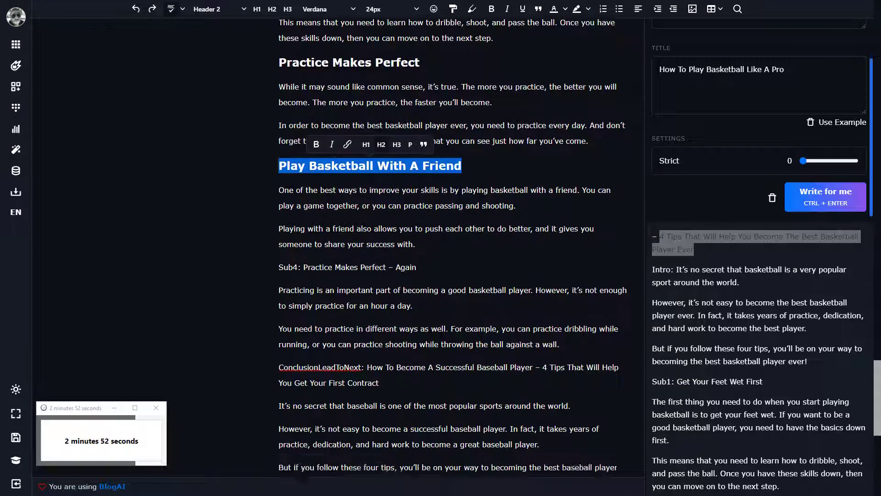
pyautogui.click(417, 198)
# Step: Remove the "Sub4:" label from the basketball article's "Practice Makes Perfect – Again" line and make it a level 2 heading
pyautogui.moveTo(303, 198); pyautogui.dragTo(261, 196)
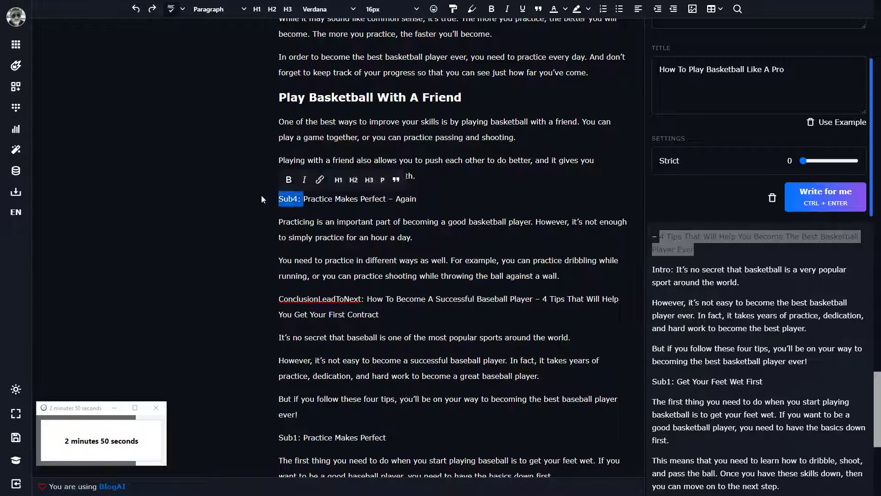
pyautogui.press('BackSpace')
pyautogui.moveTo(393, 198); pyautogui.dragTo(254, 196)
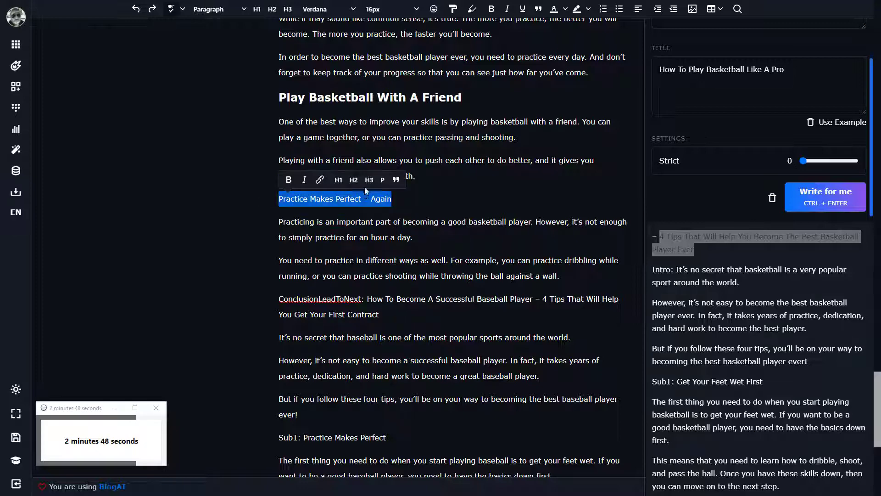
pyautogui.click(356, 182)
pyautogui.click(452, 177)
pyautogui.scroll(1, 452, 207)
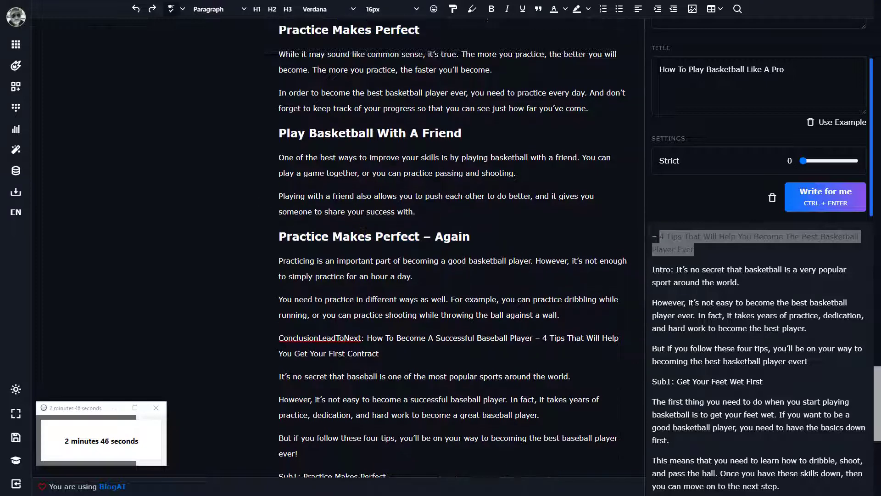
pyautogui.click(480, 247)
# Step: Format the "How To Become A Successful Baseball Player" line as a level 2 heading and delete its "ConclusionLeadToNext:" label
pyautogui.scroll(-1, 480, 246)
pyautogui.scroll(-2, 452, 248)
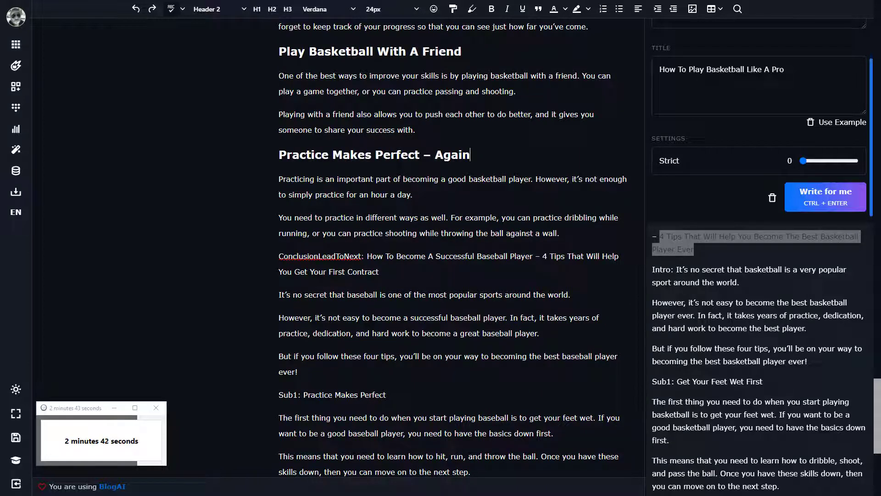
pyautogui.moveTo(365, 255); pyautogui.dragTo(404, 225)
pyautogui.scroll(-1, 413, 260)
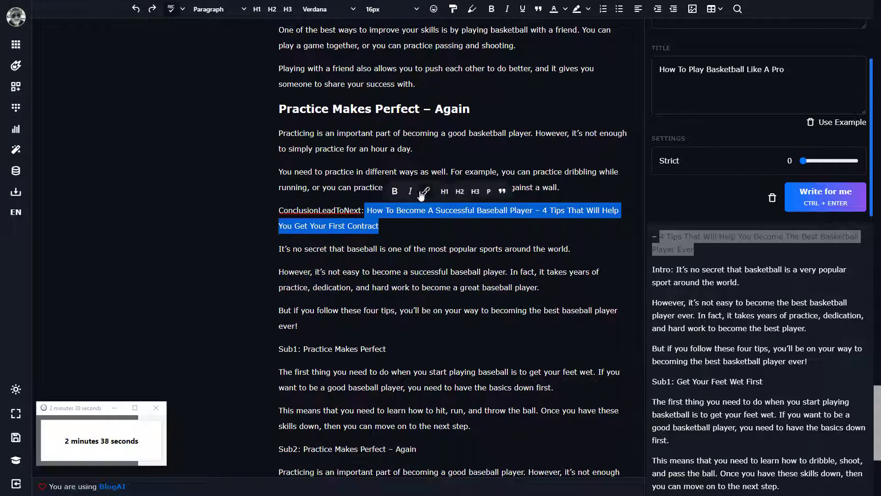
pyautogui.click(458, 195)
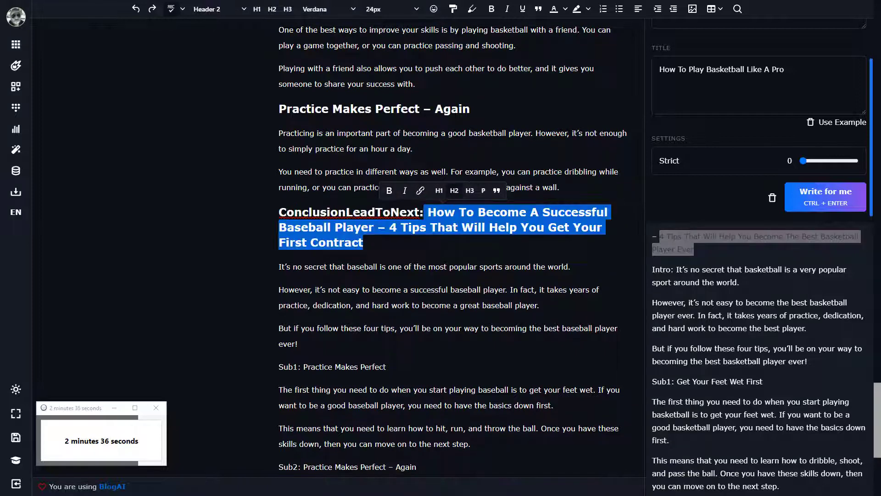
pyautogui.click(429, 267)
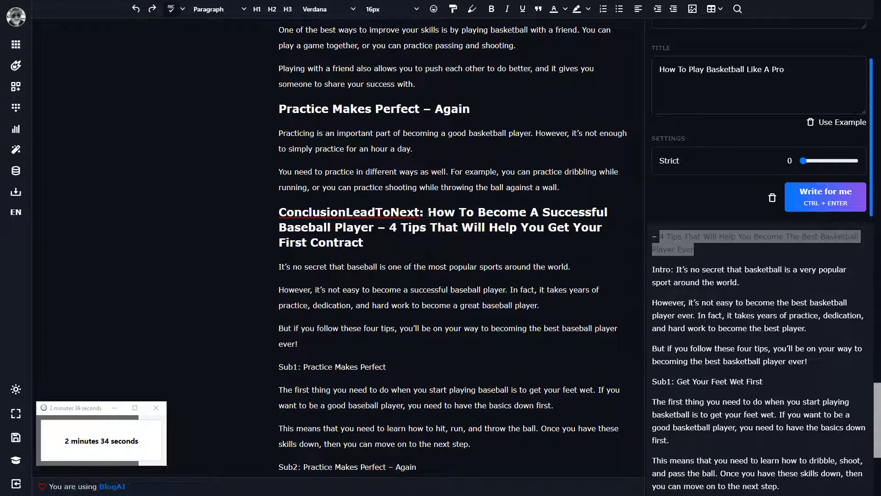
pyautogui.moveTo(428, 212); pyautogui.dragTo(260, 213)
pyautogui.press('BackSpace')
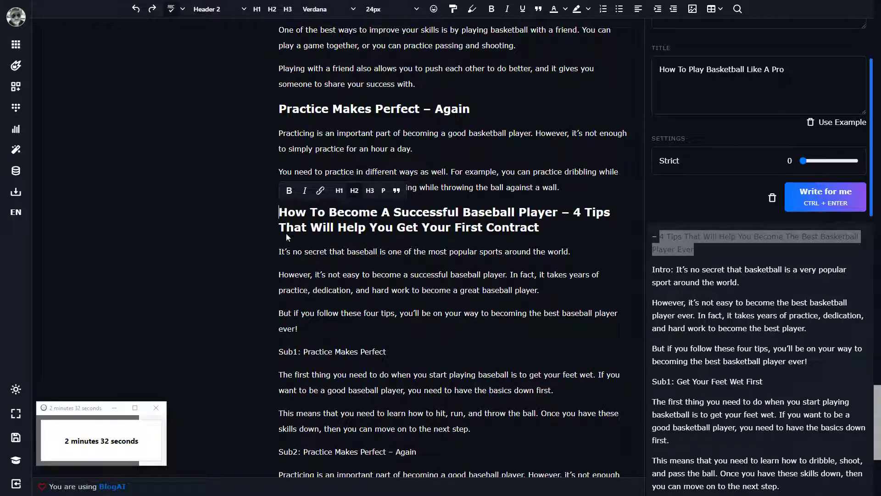
# Step: Delete all the baseball subsections from "Sub1: Practice Makes Perfect" through the end of the document
pyautogui.scroll(-2, 452, 248)
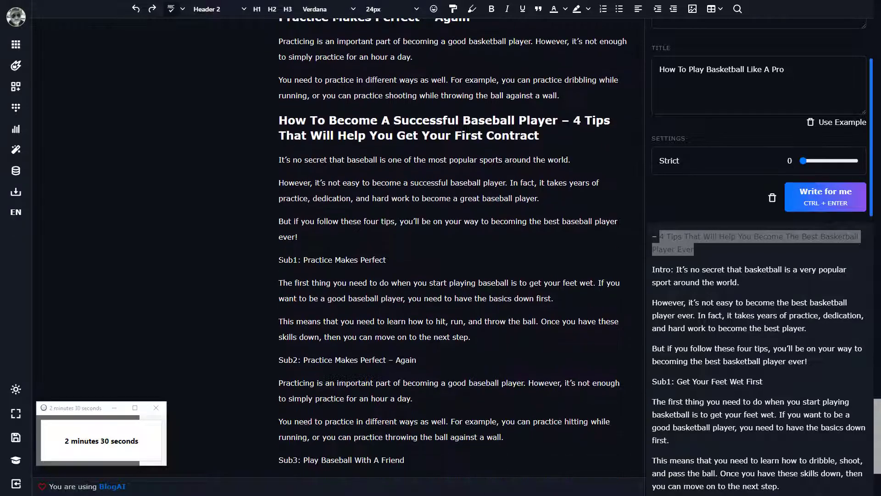
pyautogui.moveTo(279, 260); pyautogui.dragTo(404, 459)
pyautogui.press('BackSpace')
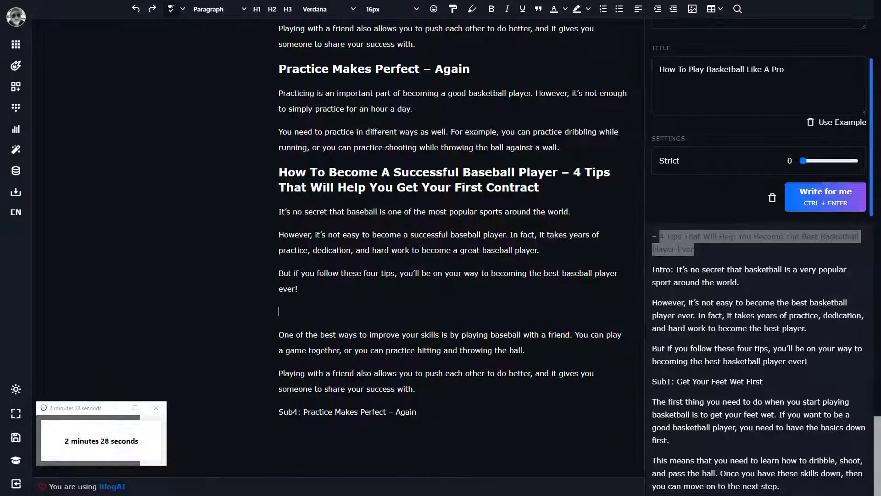
pyautogui.moveTo(281, 435); pyautogui.dragTo(242, 333)
pyautogui.press('BackSpace')
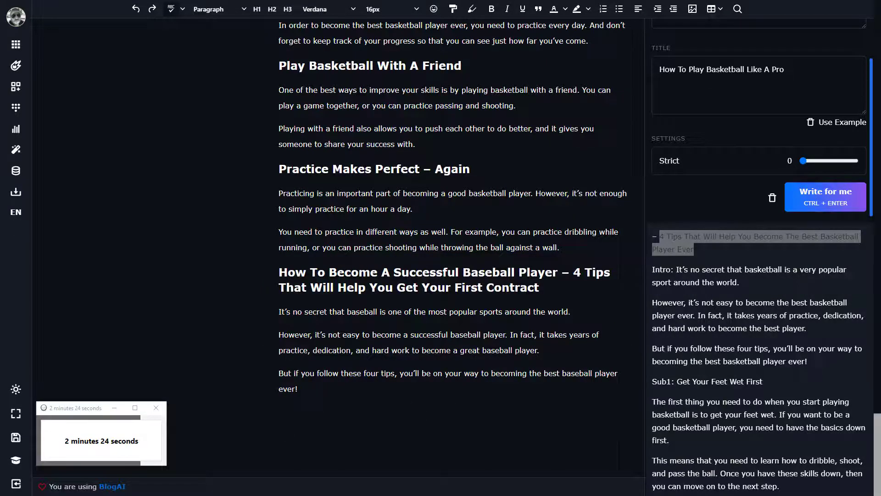
# Step: Check over the cleaned-up basketball article and add a "###" separator line after its last paragraph
pyautogui.scroll(7, 452, 248)
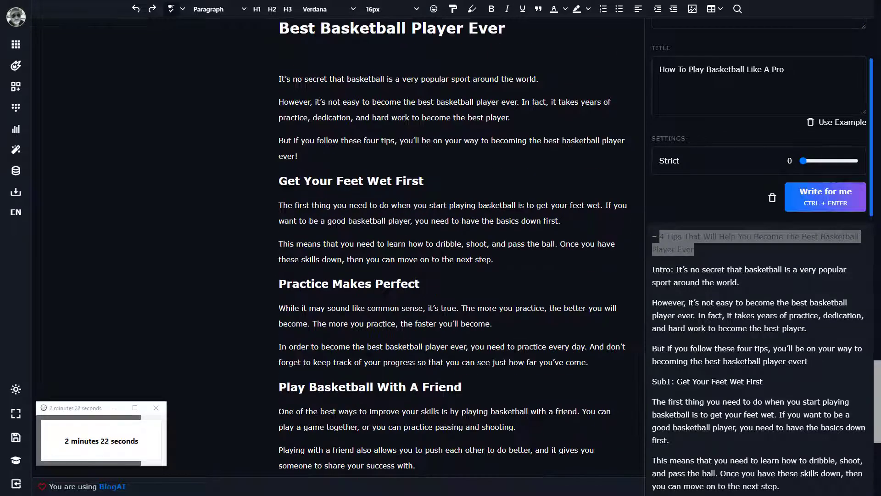
pyautogui.scroll(-5, 452, 248)
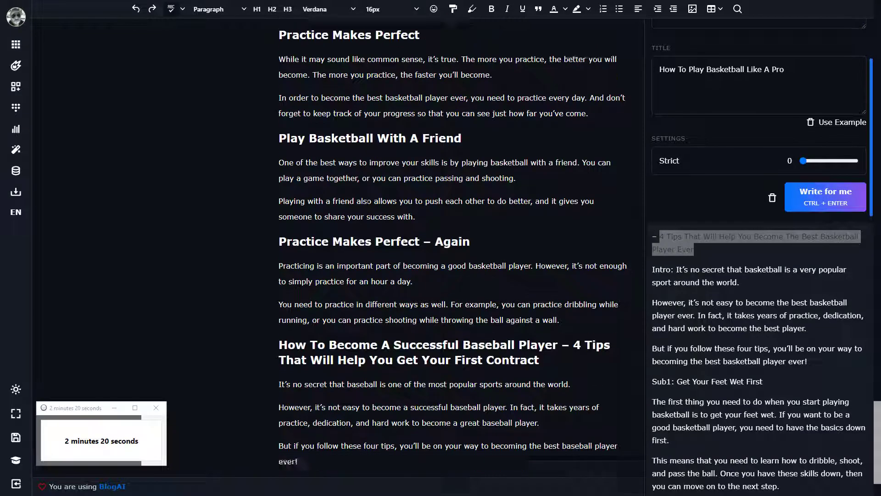
pyautogui.scroll(-2, 452, 248)
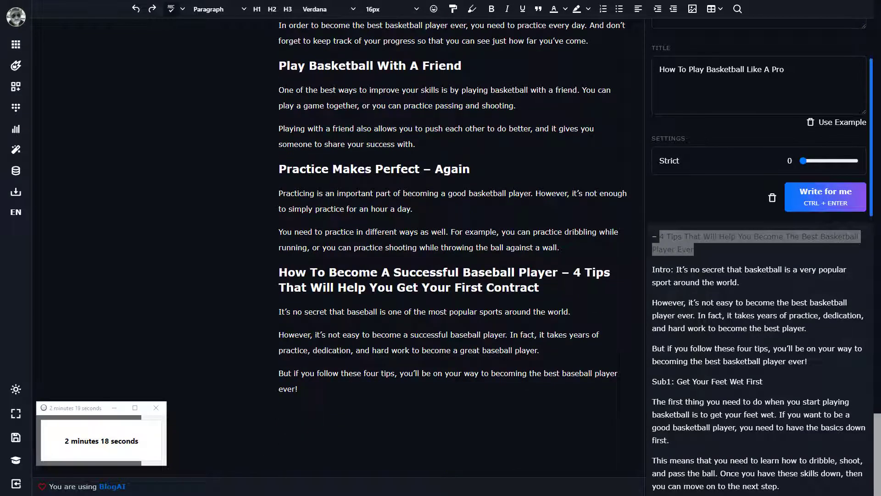
pyautogui.scroll(9, 452, 248)
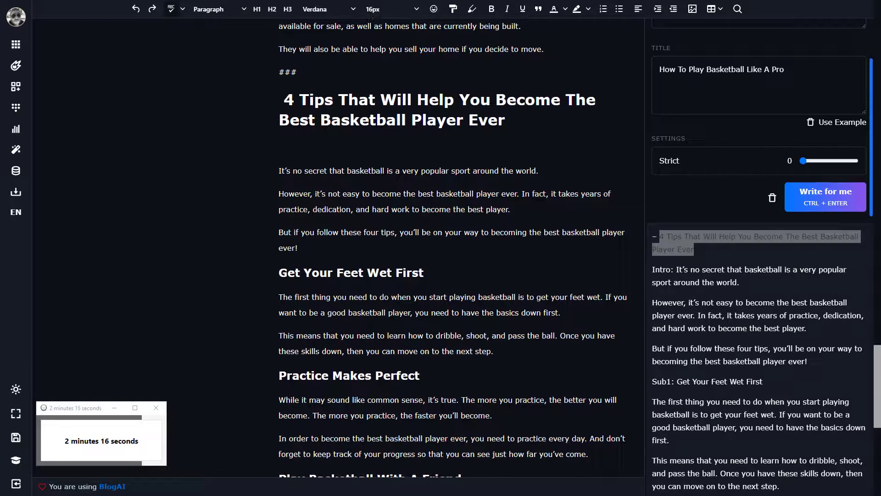
pyautogui.scroll(-9, 452, 248)
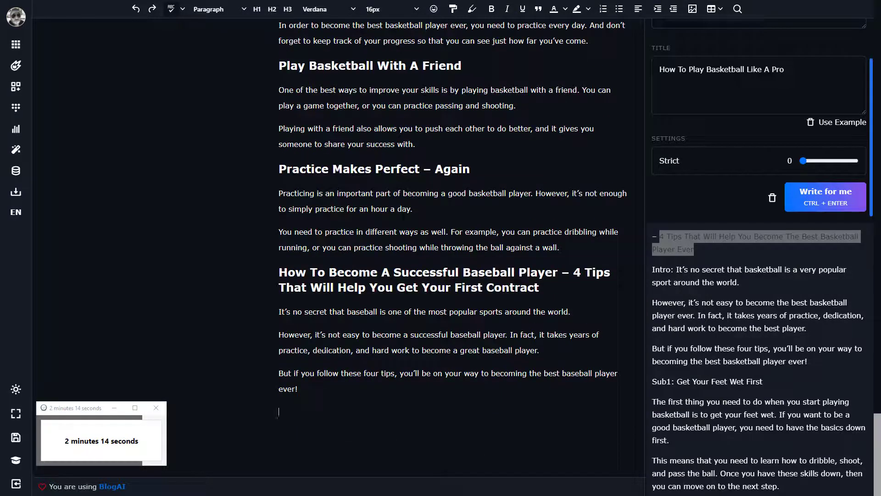
pyautogui.press('Return')
pyautogui.write('###')
pyautogui.scroll(3, 452, 248)
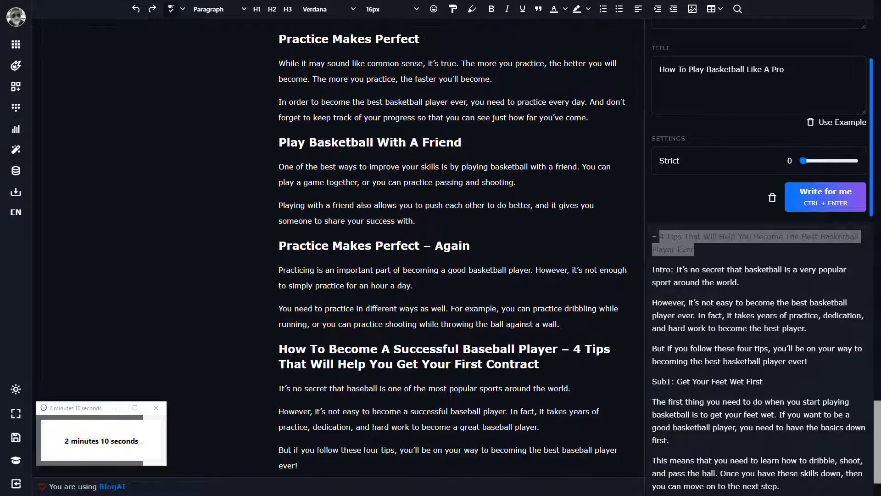
pyautogui.scroll(-2, 452, 248)
pyautogui.scroll(3, 452, 248)
pyautogui.scroll(-1, 452, 247)
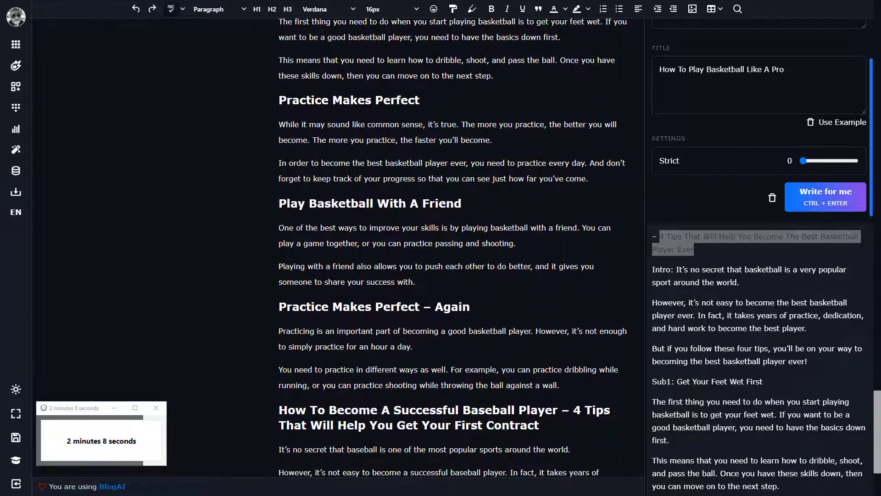
# Step: Insert an empty line after the last paragraph of the basketball article's "Get Your Feet Wet First" section
pyautogui.scroll(1, 452, 248)
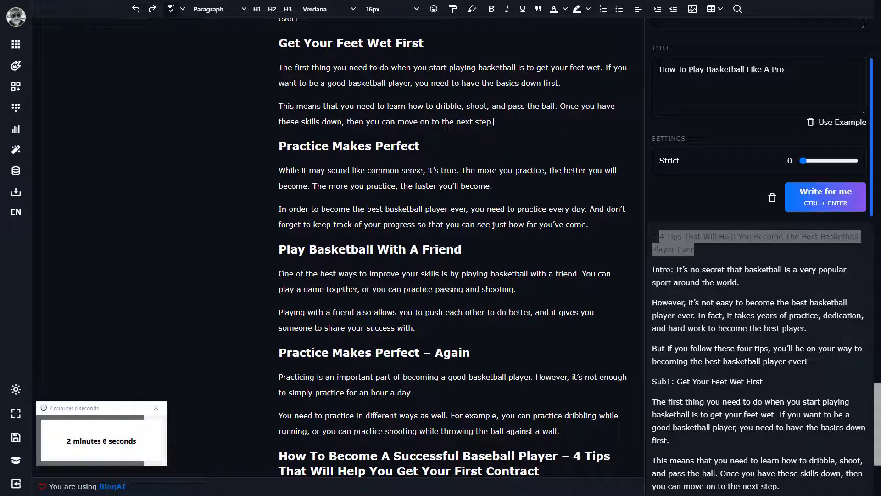
pyautogui.press('Return')
pyautogui.scroll(3, 452, 248)
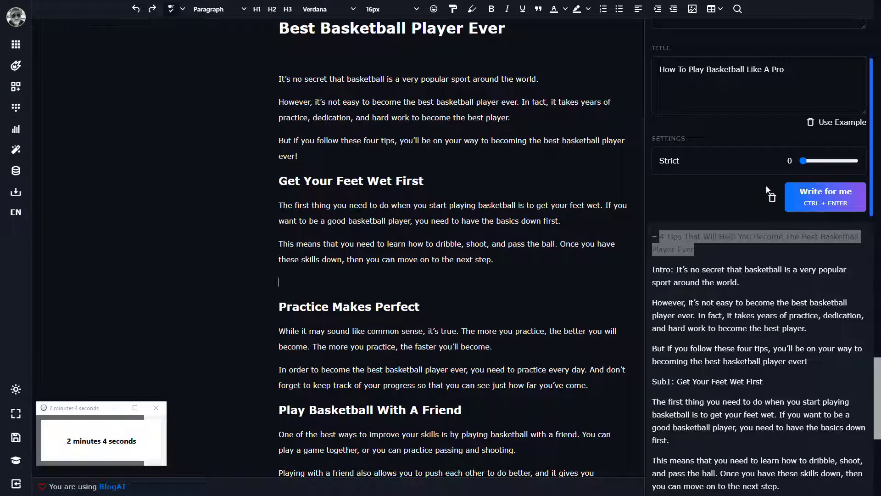
# Step: Clear the AI writer's generated output and empty its category and title fields
pyautogui.click(772, 198)
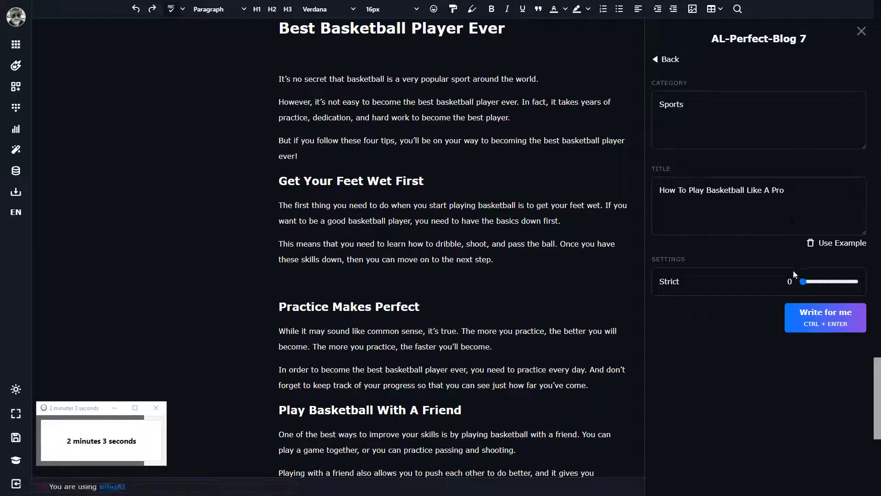
pyautogui.click(810, 243)
# Step: Insert an empty line after the basketball introduction and have the AI extend the introduction from its first two paragraphs
pyautogui.scroll(1, 452, 248)
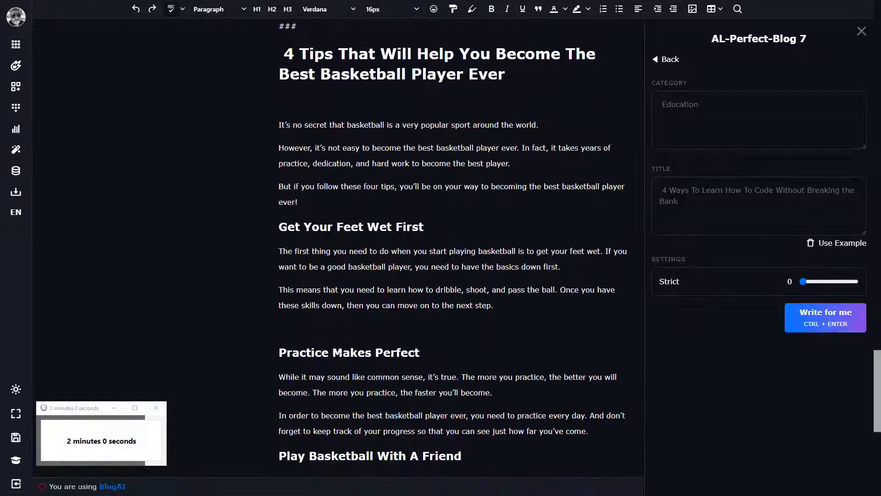
pyautogui.press('Return')
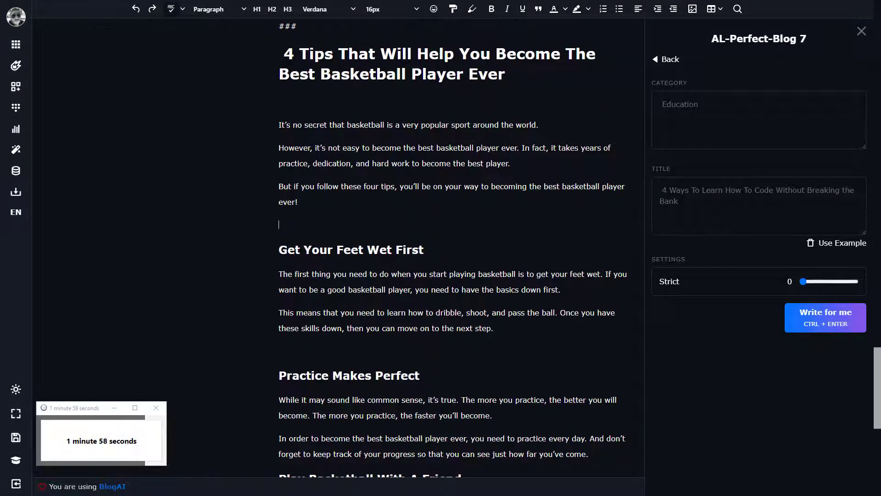
pyautogui.moveTo(510, 163); pyautogui.dragTo(250, 131)
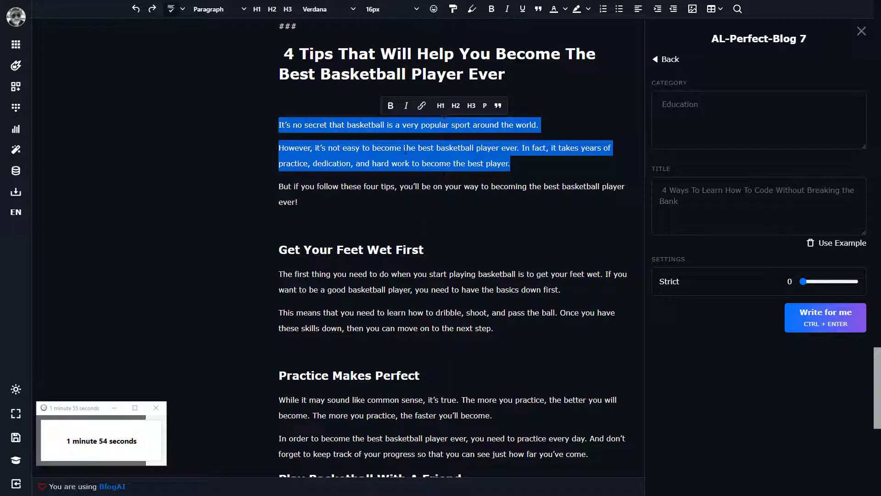
pyautogui.hotkey('ctrl', 'e')
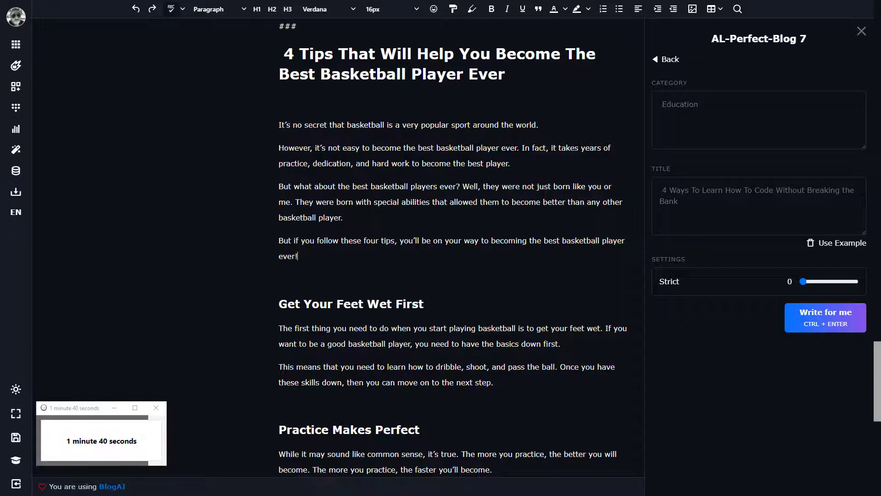
# Step: Have the AI continue the "Play Basketball With A Friend" section from its paragraph starting "Playing with a friend also allows you"
pyautogui.scroll(-3, 452, 247)
pyautogui.scroll(2, 452, 248)
pyautogui.scroll(-6, 452, 248)
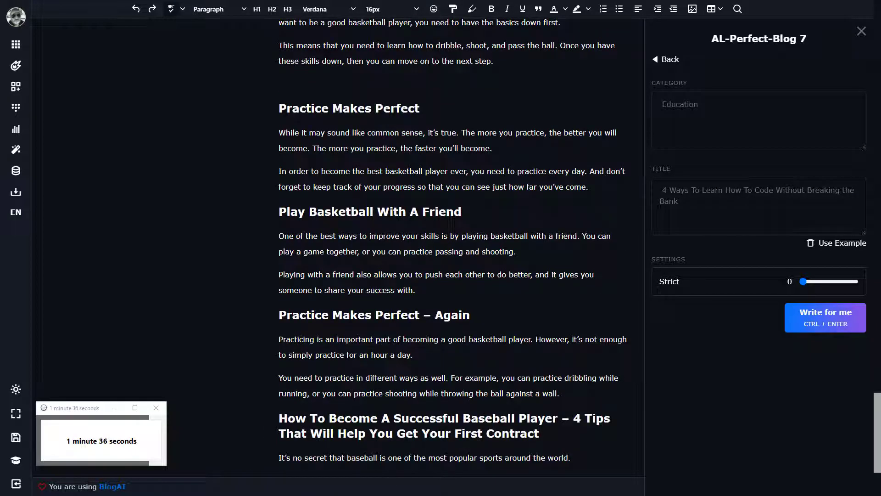
pyautogui.moveTo(415, 290); pyautogui.dragTo(266, 263)
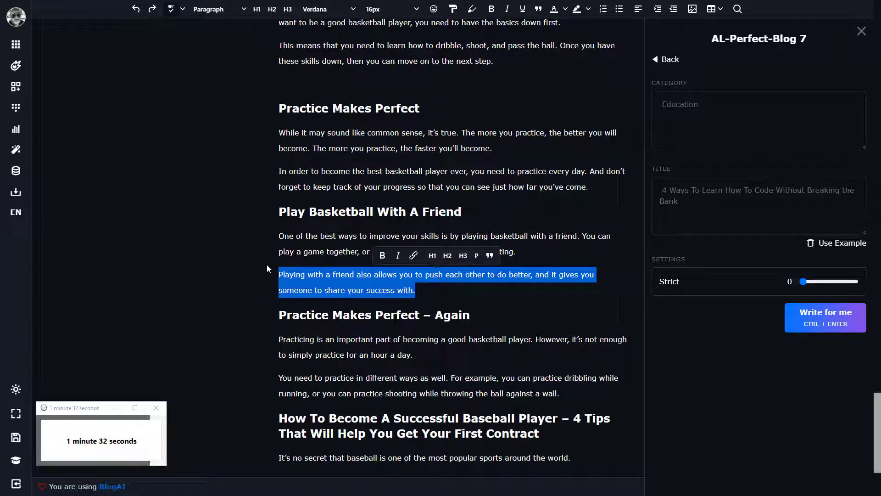
pyautogui.hotkey('ctrl', 'e')
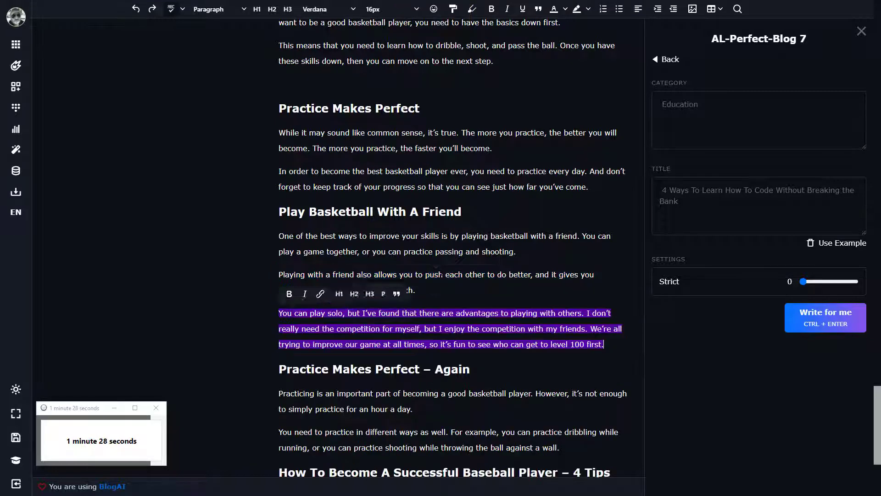
# Step: Review all the finished articles, from the end of the document up to the first one and back down again
pyautogui.scroll(-2, 442, 276)
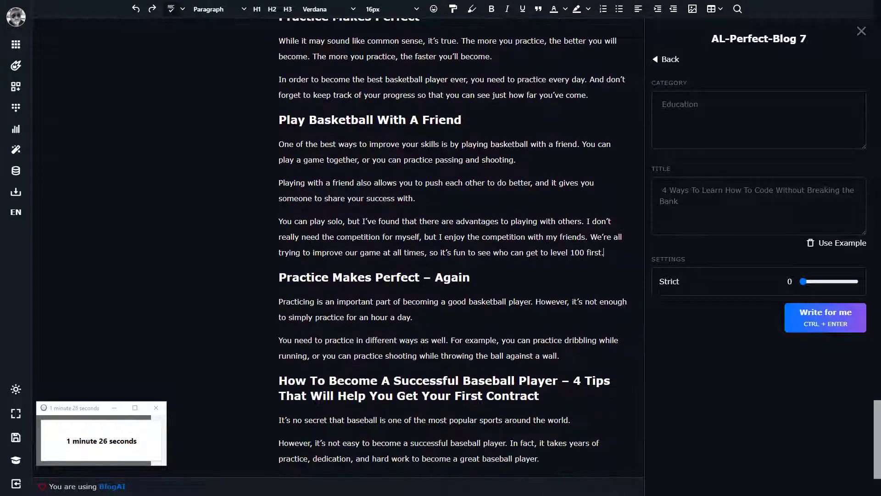
pyautogui.press('Down')
pyautogui.scroll(-2, 442, 275)
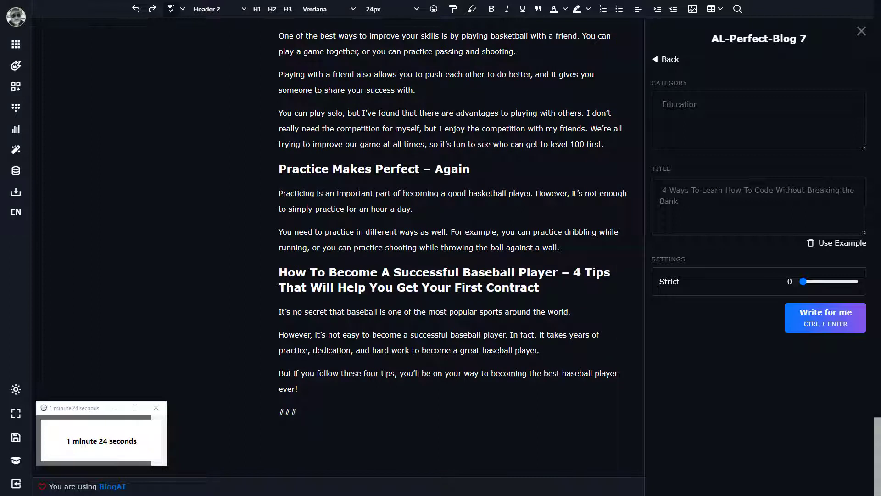
pyautogui.click(279, 435)
pyautogui.scroll(10, 442, 275)
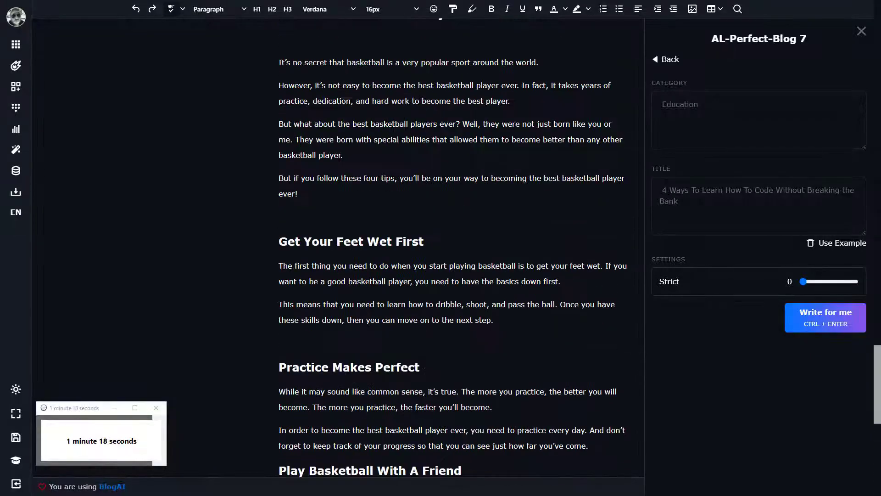
pyautogui.scroll(13, 442, 275)
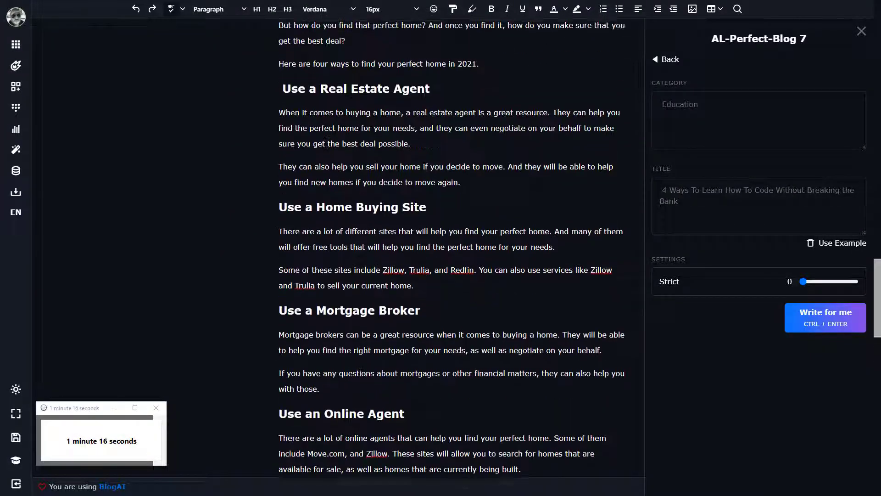
pyautogui.scroll(15, 442, 275)
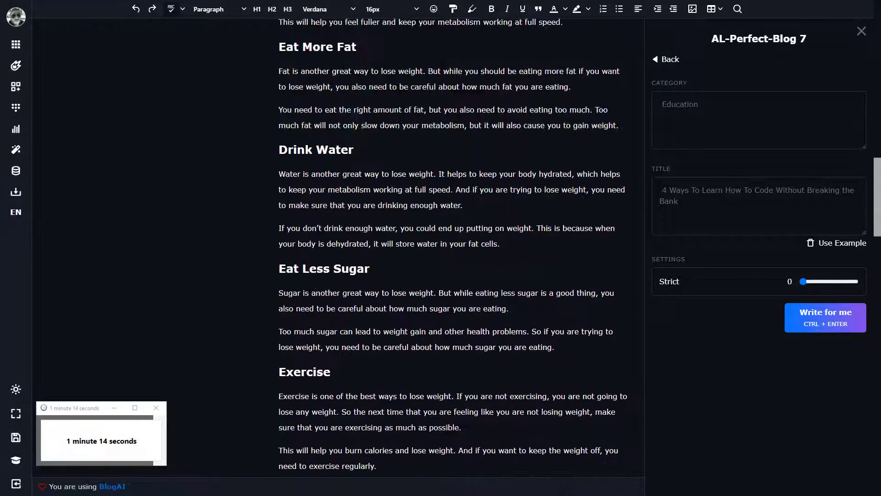
pyautogui.scroll(15, 442, 276)
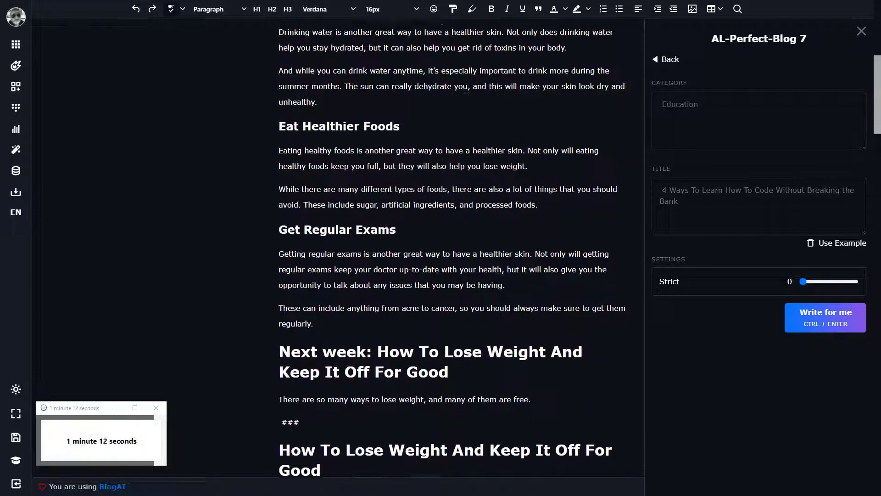
pyautogui.scroll(9, 442, 275)
pyautogui.scroll(-5, 442, 275)
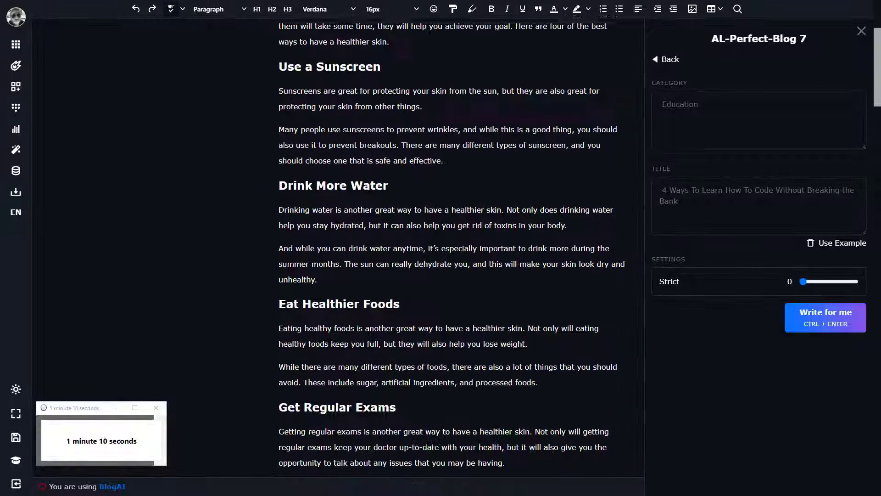
pyautogui.scroll(-15, 442, 275)
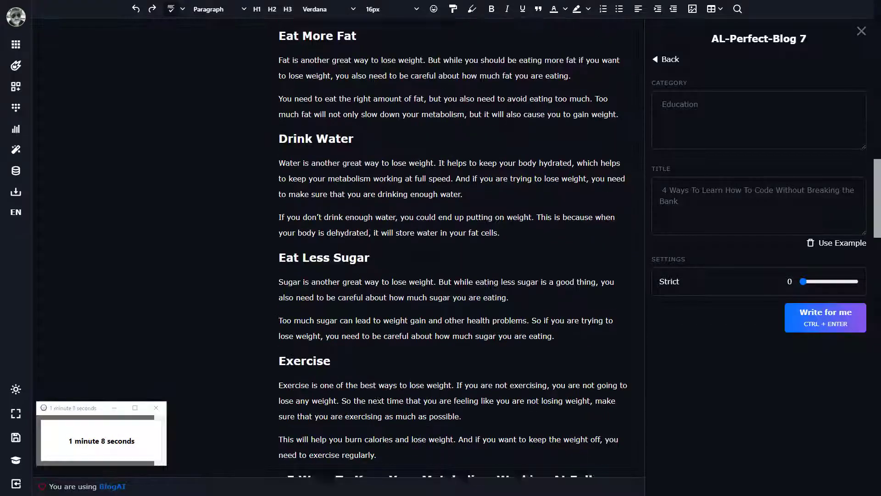
pyautogui.scroll(-20, 376, 401)
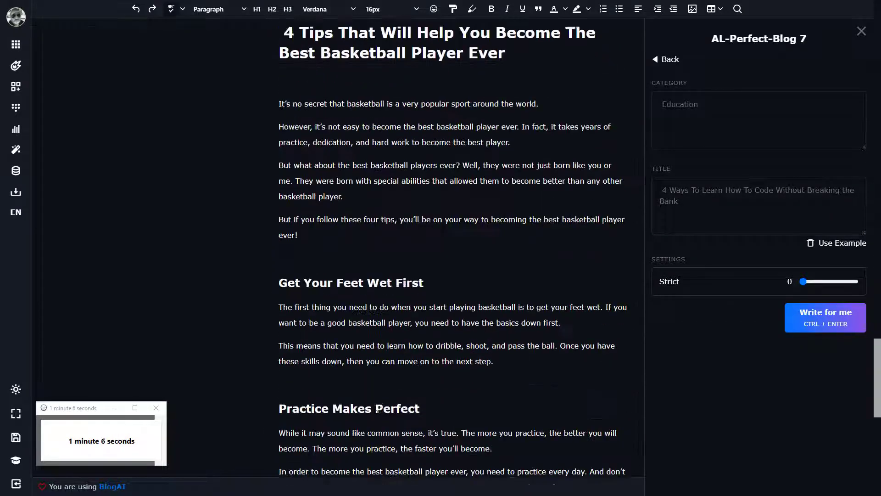
pyautogui.scroll(-12, 378, 409)
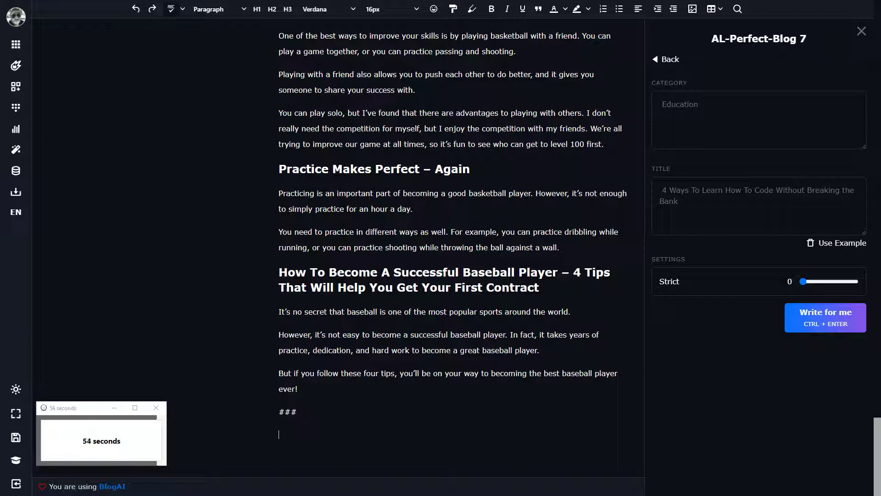
# Step: Delete the "How To Become A Successful Baseball Player" heading and its three paragraphs above the final "###" line
pyautogui.moveTo(278, 272); pyautogui.dragTo(299, 390)
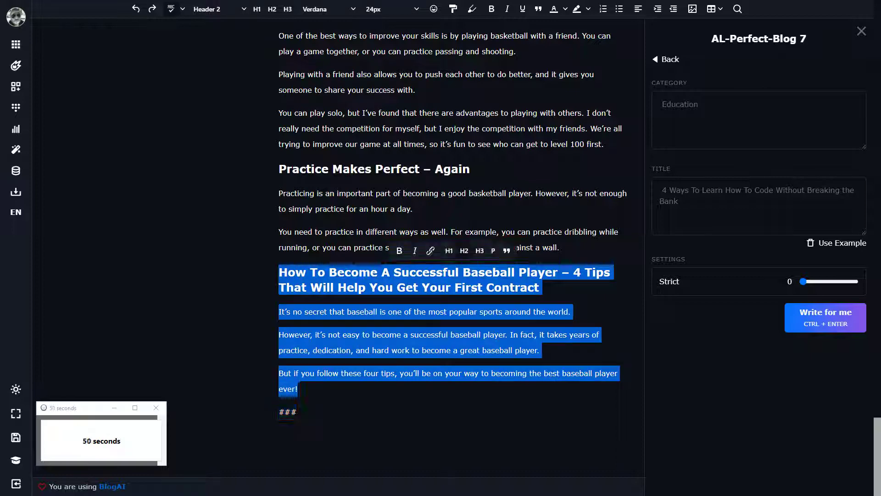
pyautogui.press('BackSpace')
# Step: Delete the ": 5 Ways To Keep Your Metabolism Working At Full Speed" heading and the sentence under it in the weight-loss article
pyautogui.scroll(5, 453, 248)
pyautogui.scroll(10, 452, 248)
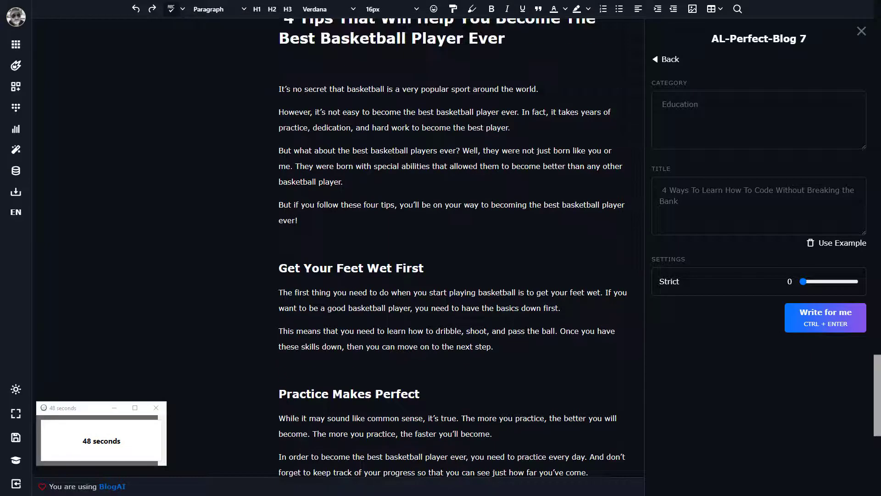
pyautogui.scroll(4, 453, 248)
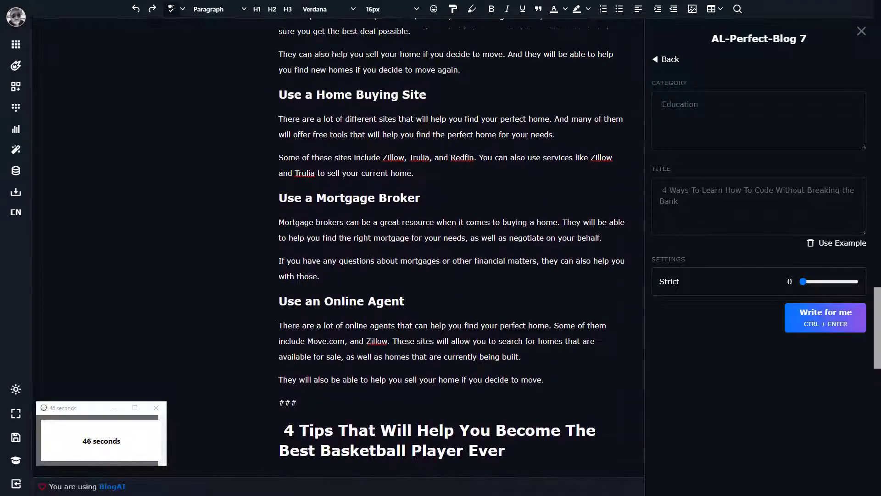
pyautogui.scroll(5, 452, 248)
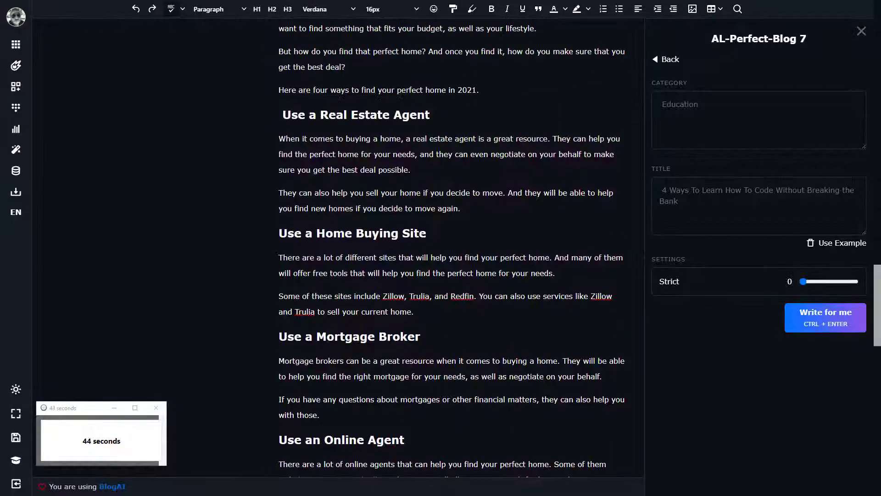
pyautogui.scroll(7, 452, 248)
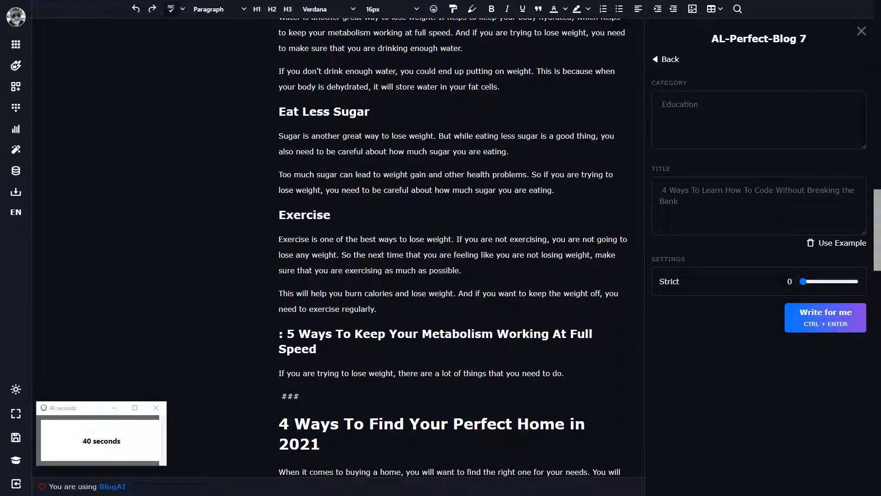
pyautogui.moveTo(564, 372); pyautogui.dragTo(268, 335)
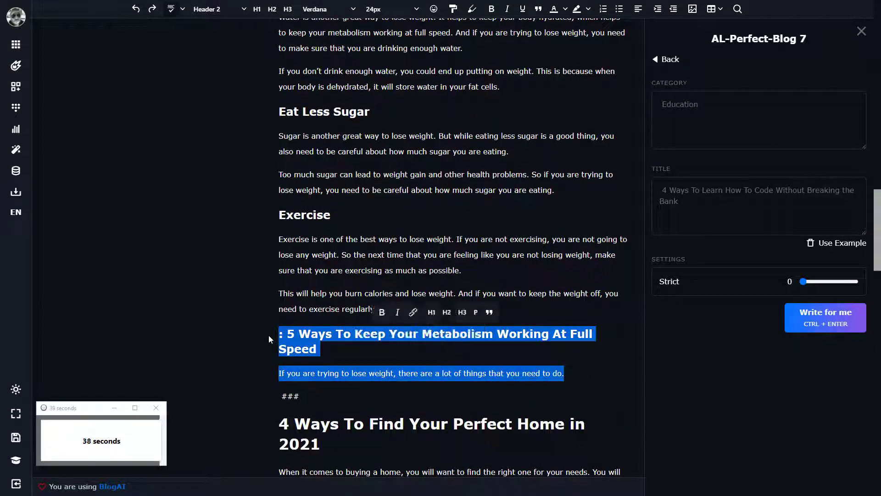
pyautogui.press('BackSpace')
# Step: Delete the "Next week: How To Lose Weight And Keep It Off For Good" heading and its sentence from the skin article
pyautogui.scroll(8, 269, 335)
pyautogui.scroll(8, 452, 248)
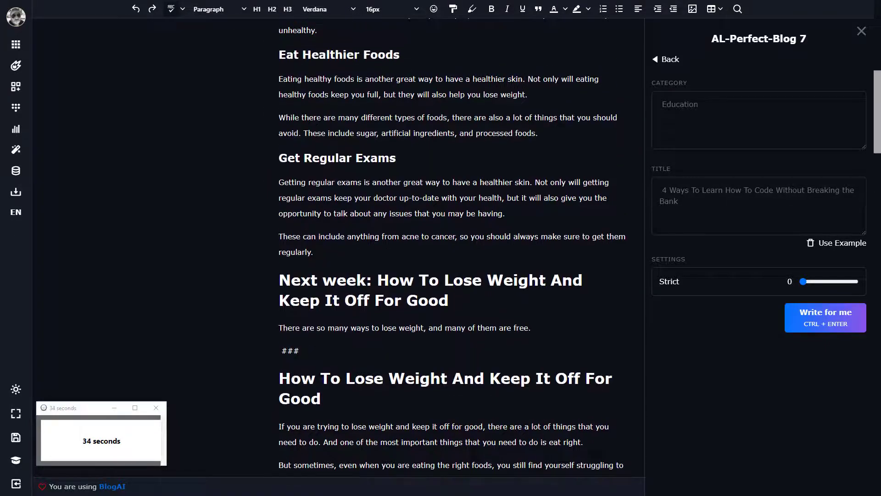
pyautogui.moveTo(531, 328); pyautogui.dragTo(274, 280)
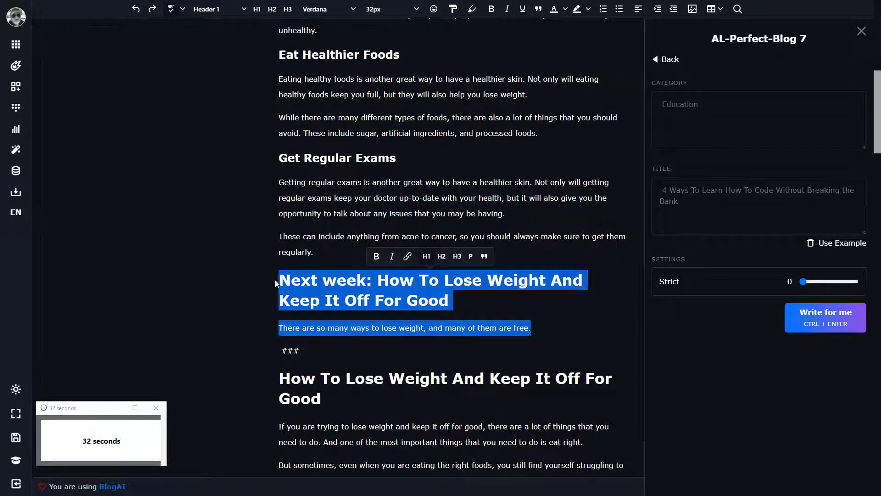
pyautogui.press('BackSpace')
# Step: Look through the whole document once more, checking the headings, paragraphs and "###" separators of every article
pyautogui.scroll(10, 274, 279)
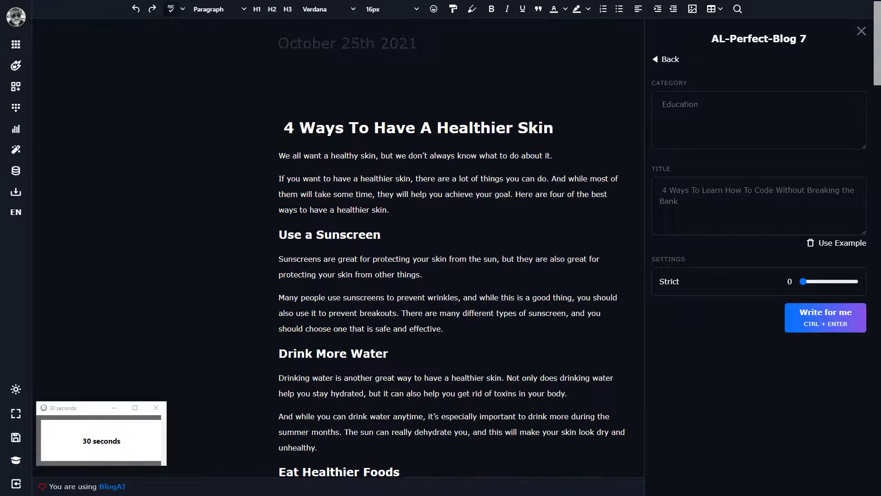
pyautogui.scroll(-20, 453, 248)
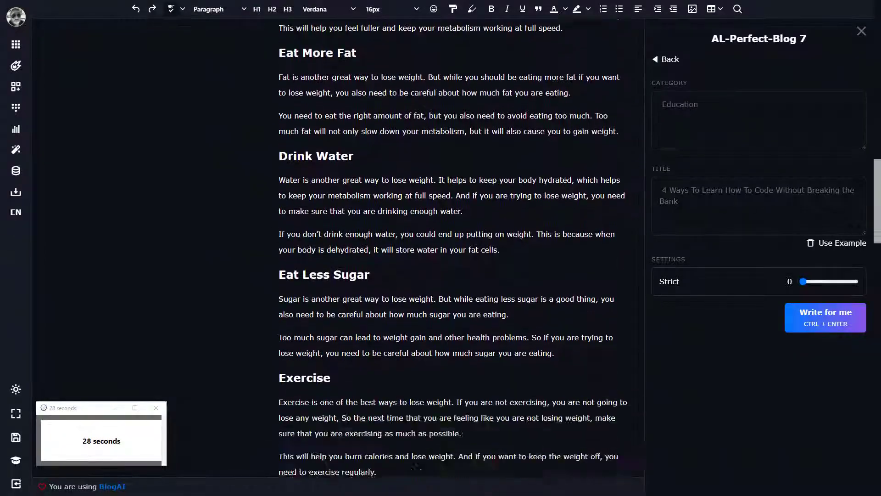
pyautogui.scroll(-20, 452, 247)
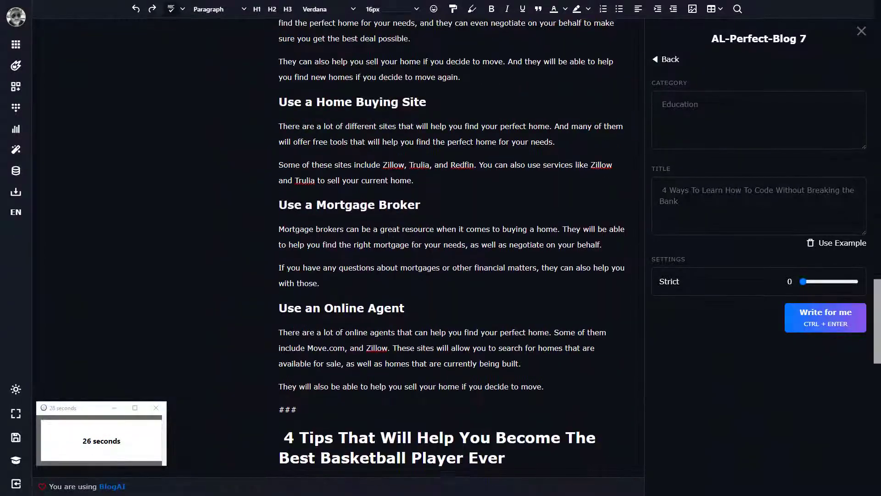
pyautogui.scroll(-20, 453, 248)
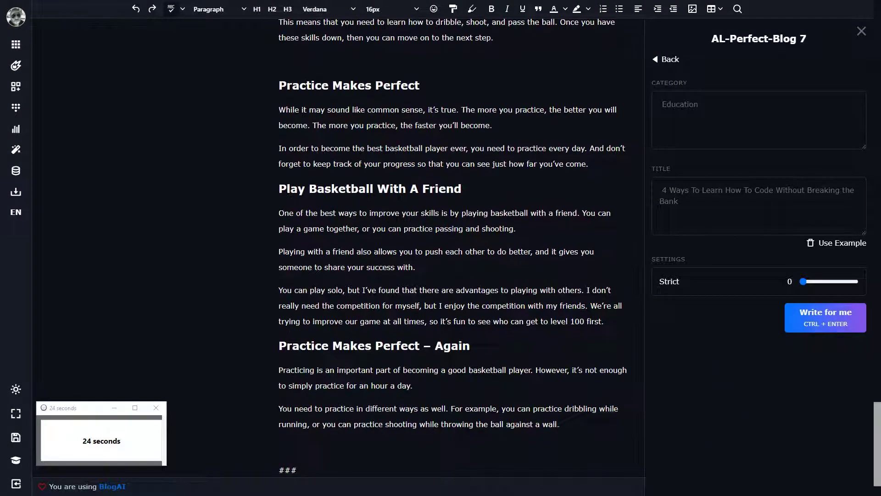
pyautogui.scroll(-2, 453, 248)
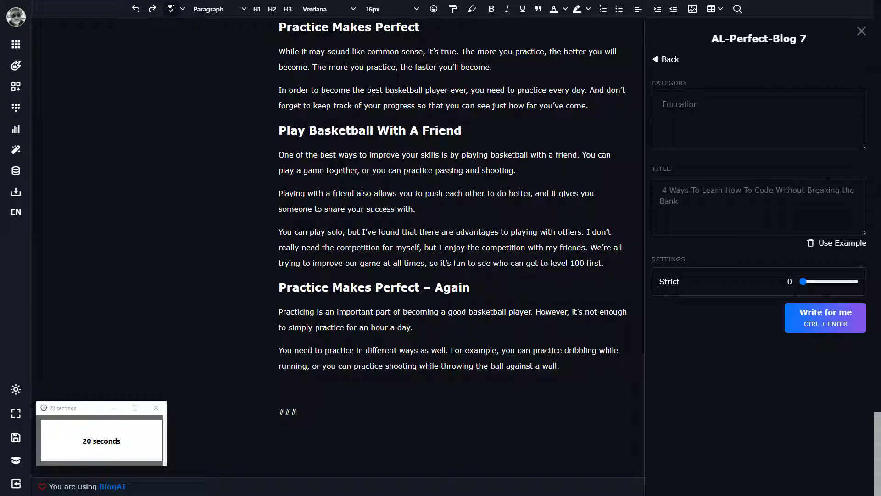
pyautogui.scroll(4, 453, 248)
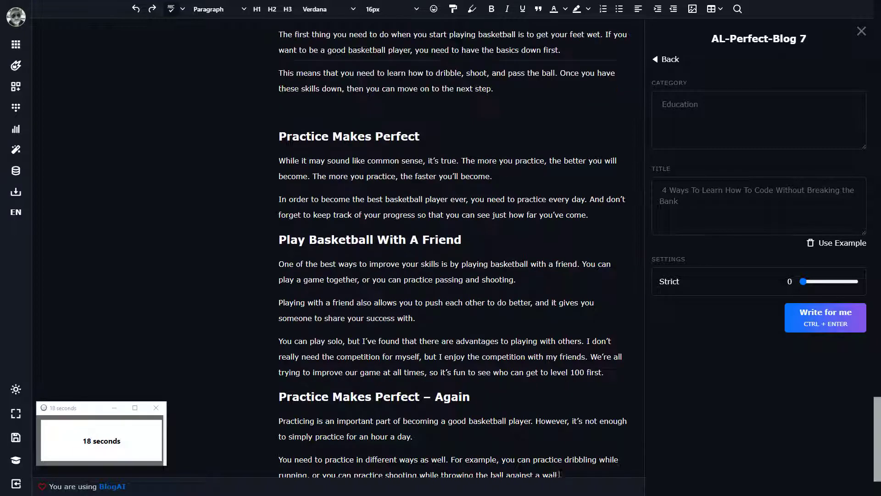
pyautogui.scroll(20, 452, 248)
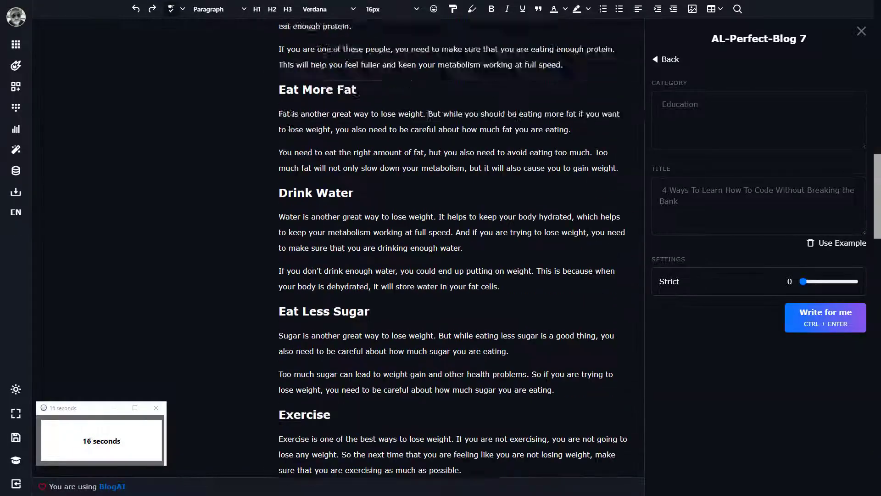
pyautogui.scroll(20, 453, 248)
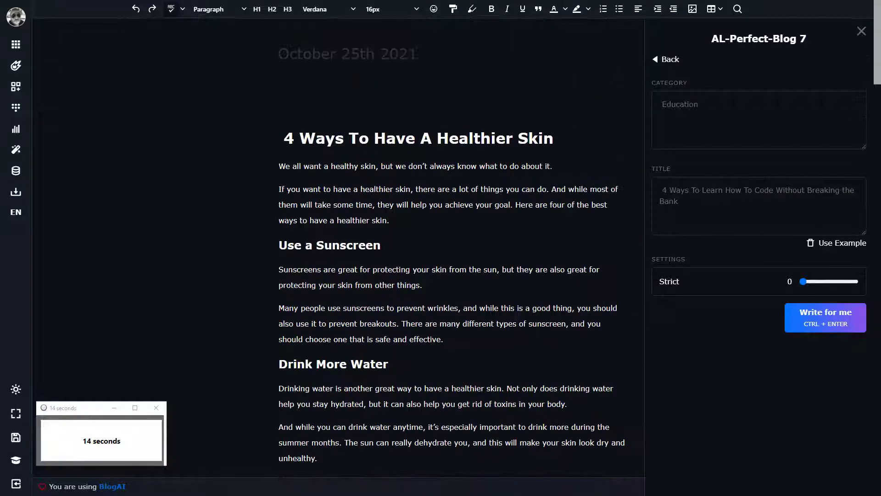
# Step: Remove the leading space from the "4 Ways To Have A Healthier Skin" title and look over the articles below it
pyautogui.click(282, 138)
pyautogui.press('BackSpace')
pyautogui.scroll(-15, 320, 166)
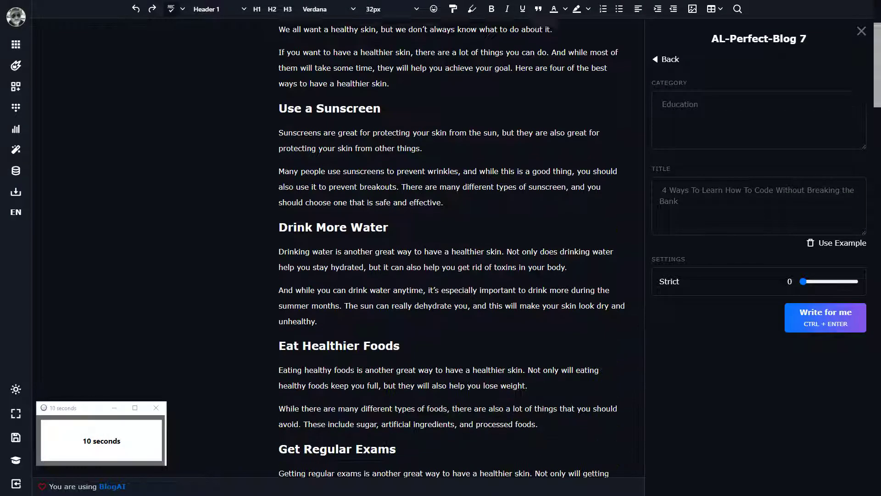
pyautogui.scroll(-8, 320, 165)
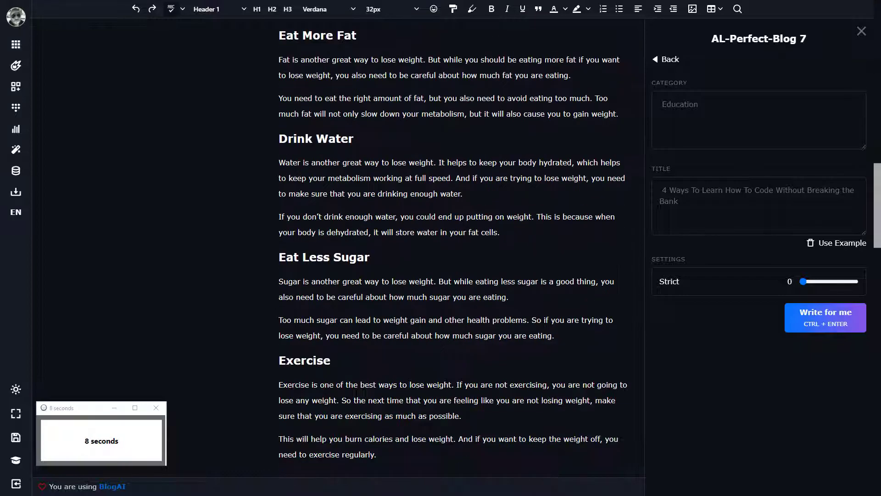